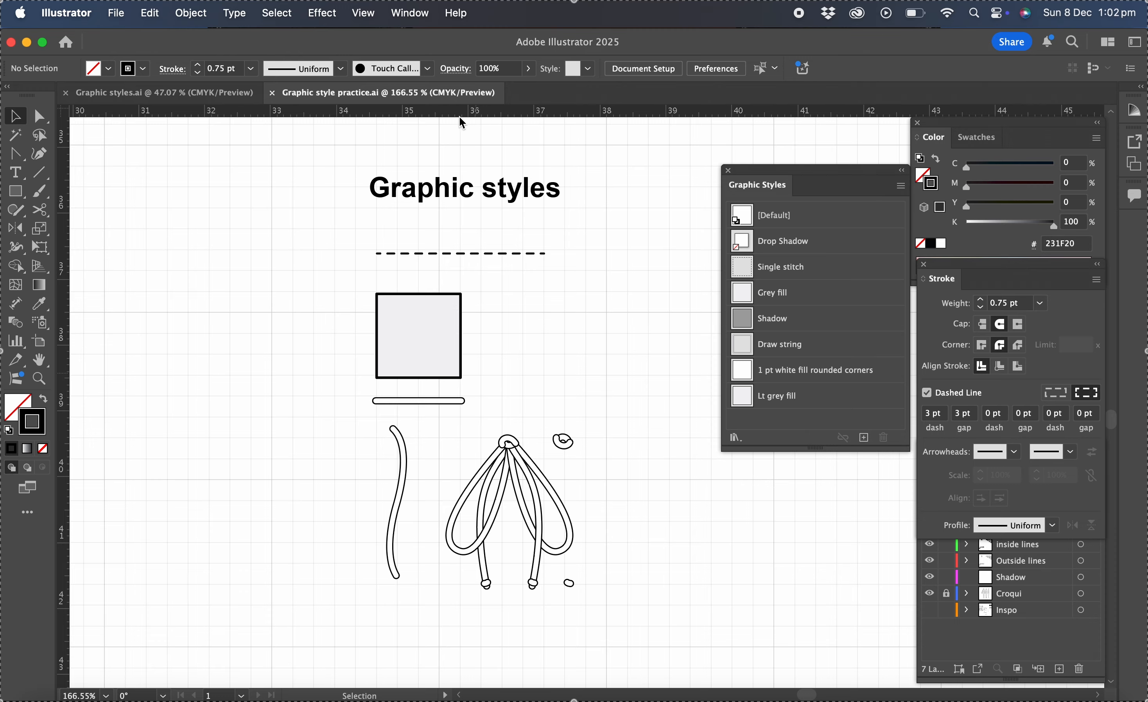
- Switch to the Graphic styles document and browse the artboard to an empty area beside the garment sketches
click(125, 95)
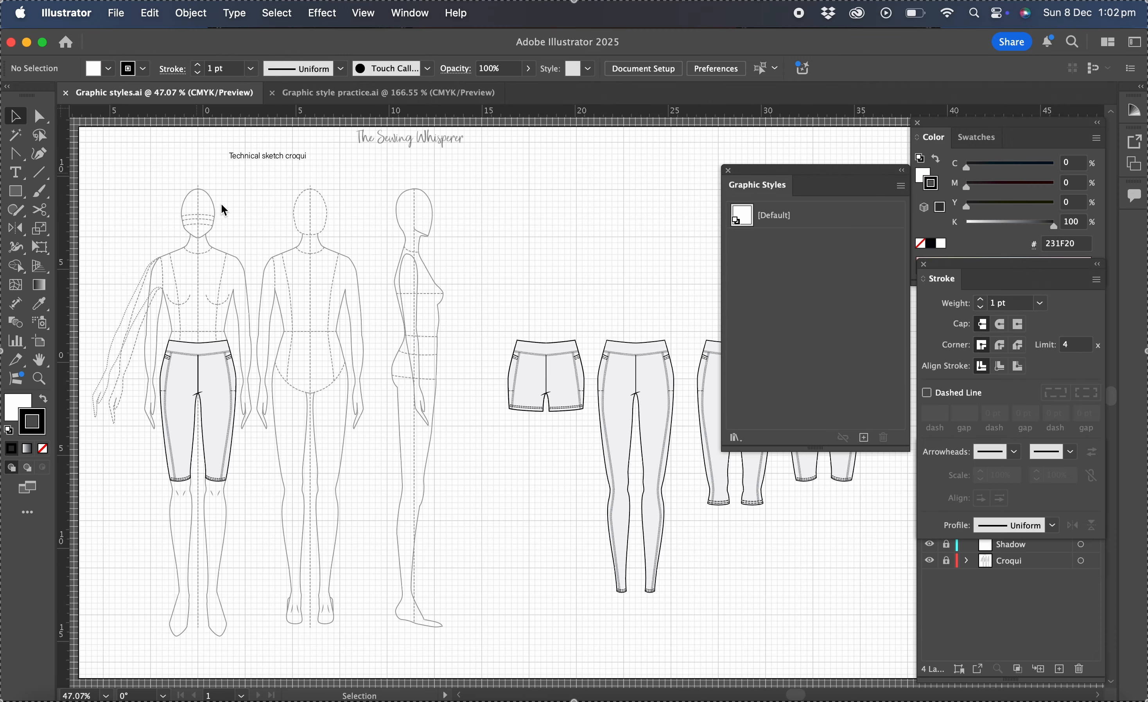
scroll(491, 295, right, 5)
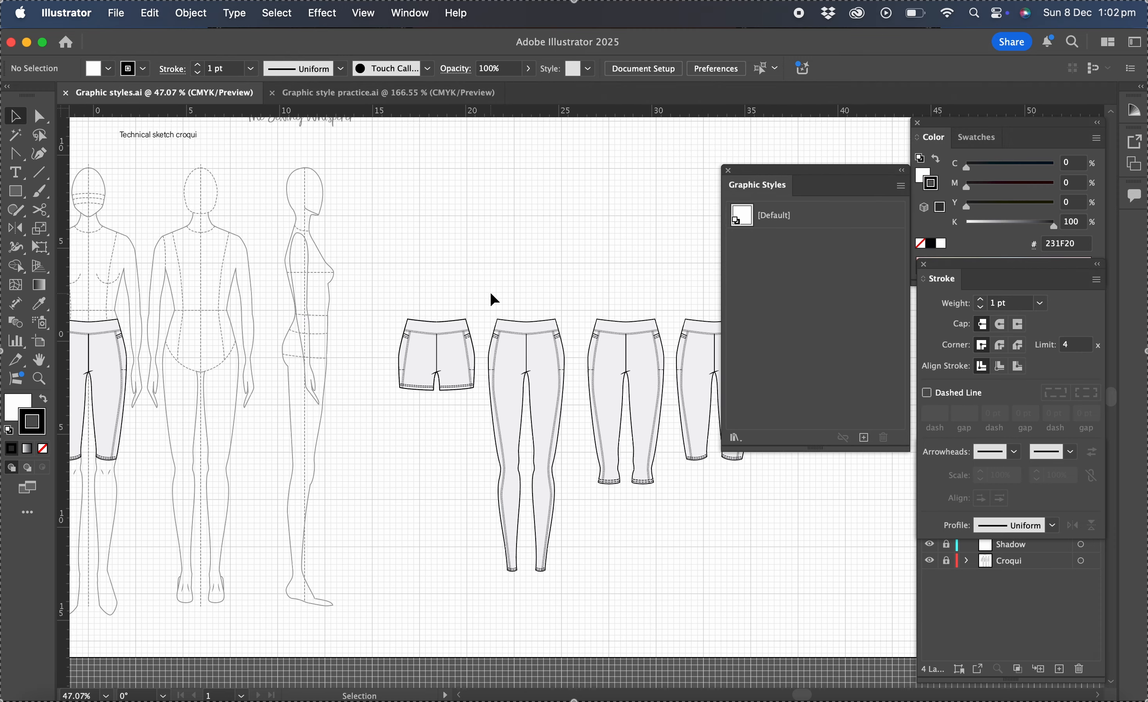
scroll(490, 292, down, 3)
scroll(490, 292, right, 6)
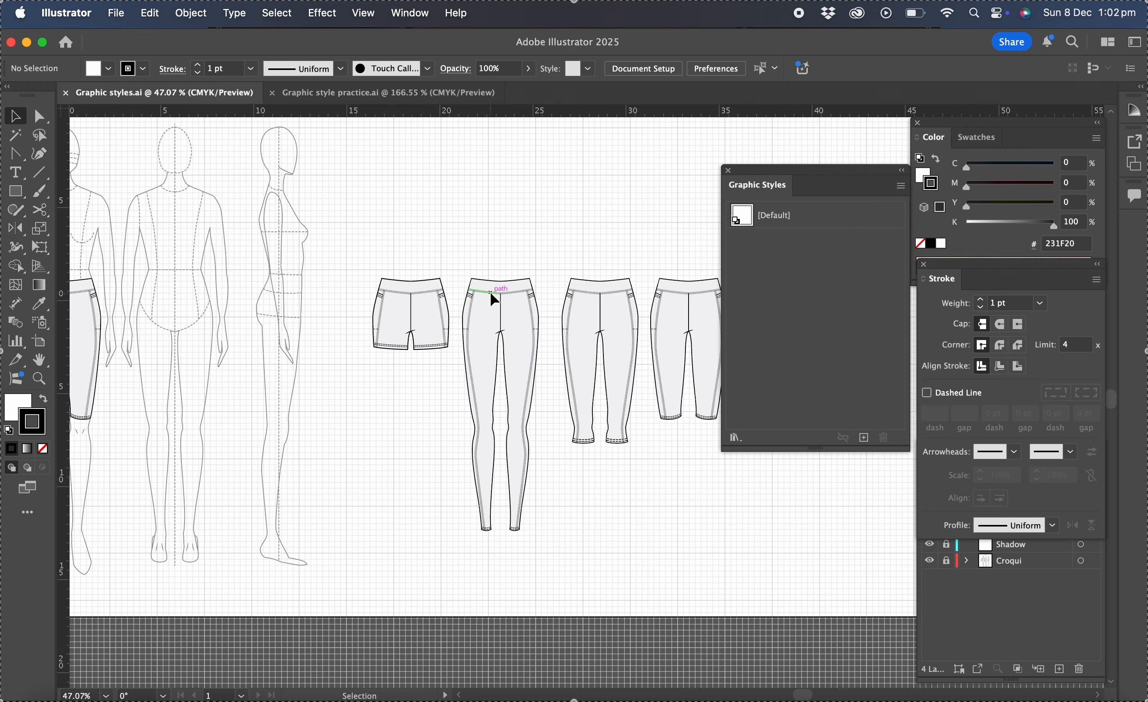
scroll(698, 398, right, 8)
scroll(698, 398, down, 1)
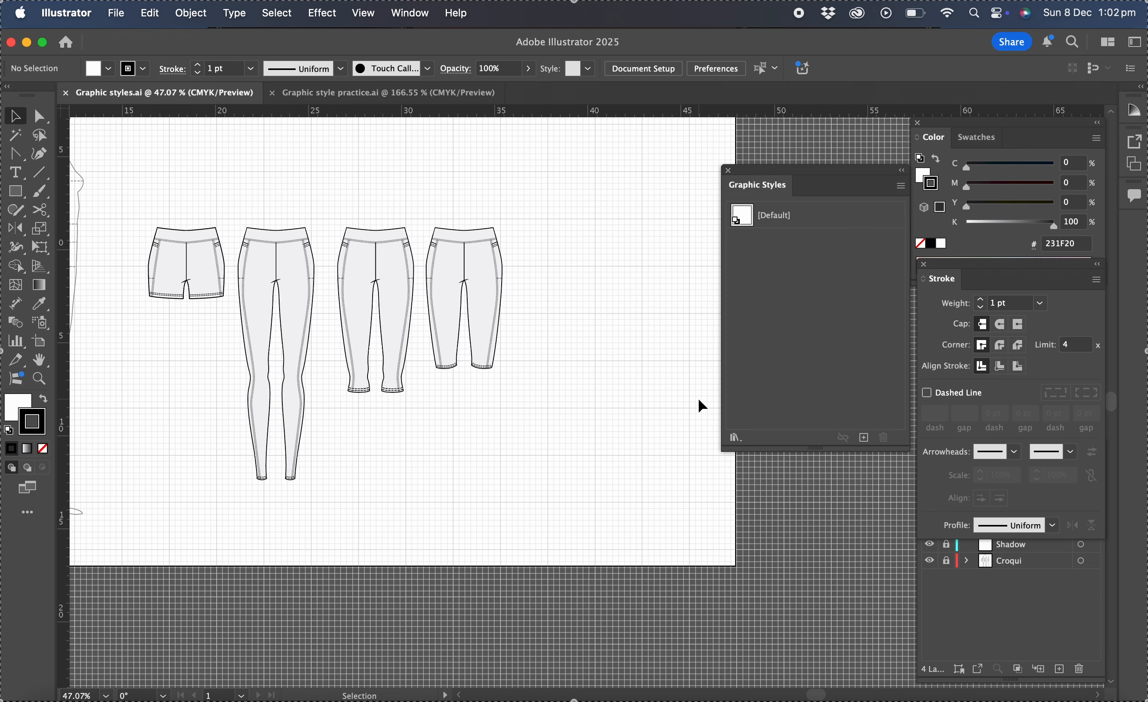
scroll(518, 455, up, 3)
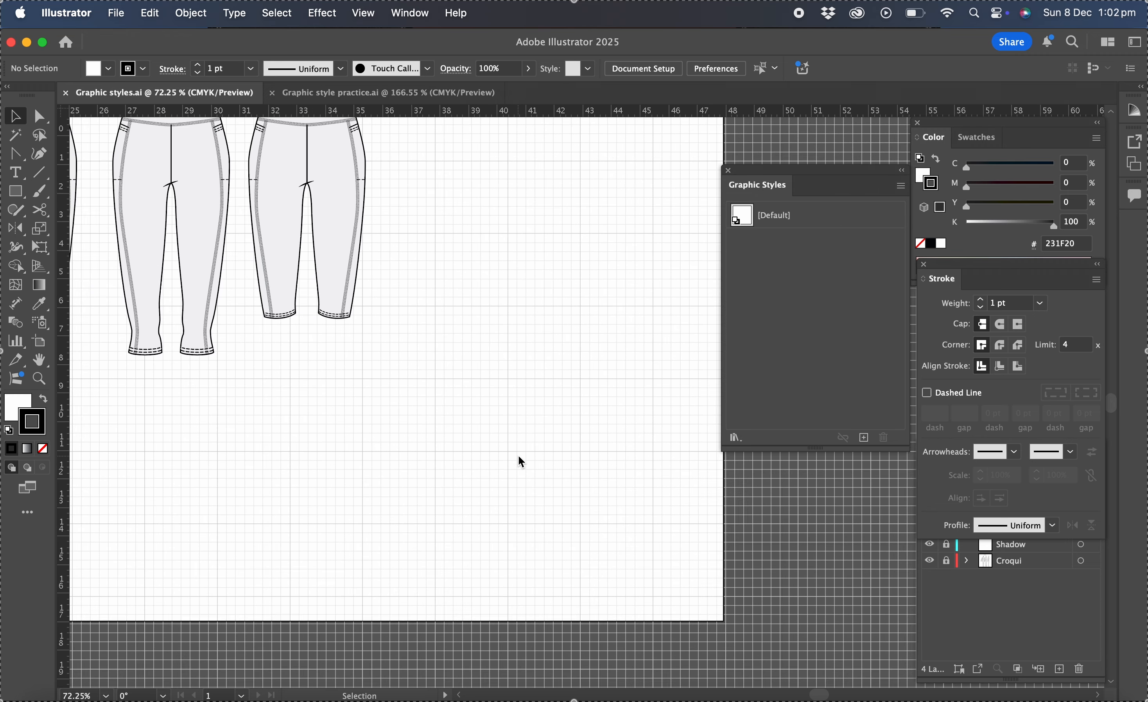
scroll(517, 455, down, 3)
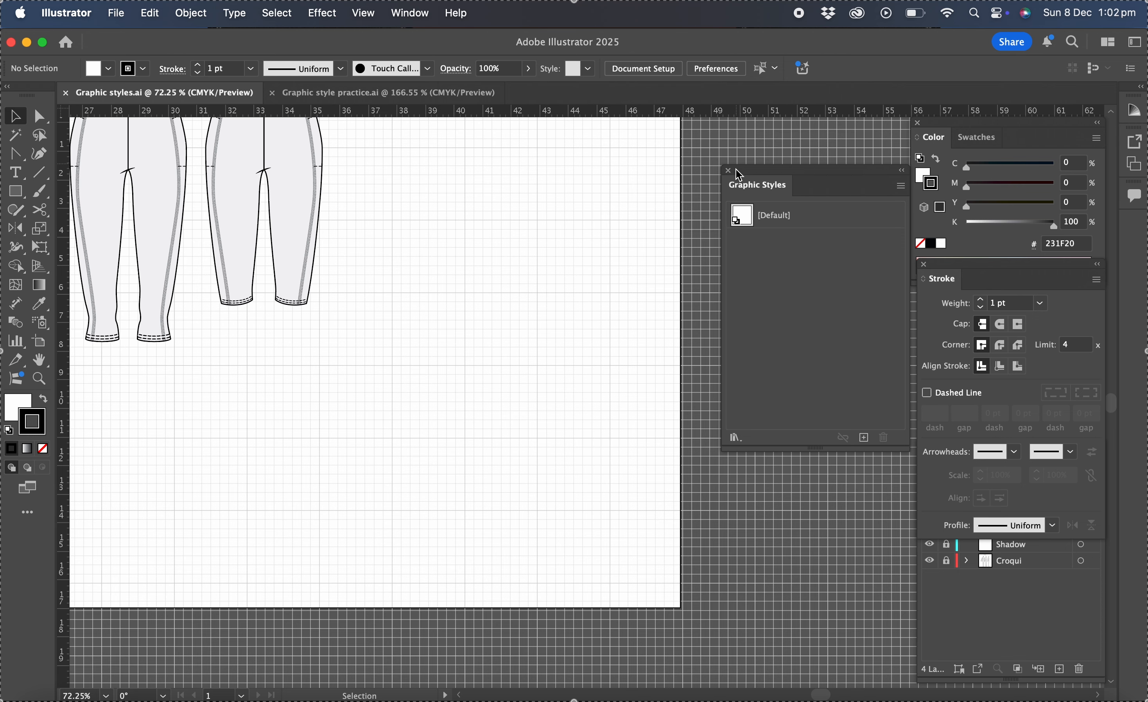
click(729, 170)
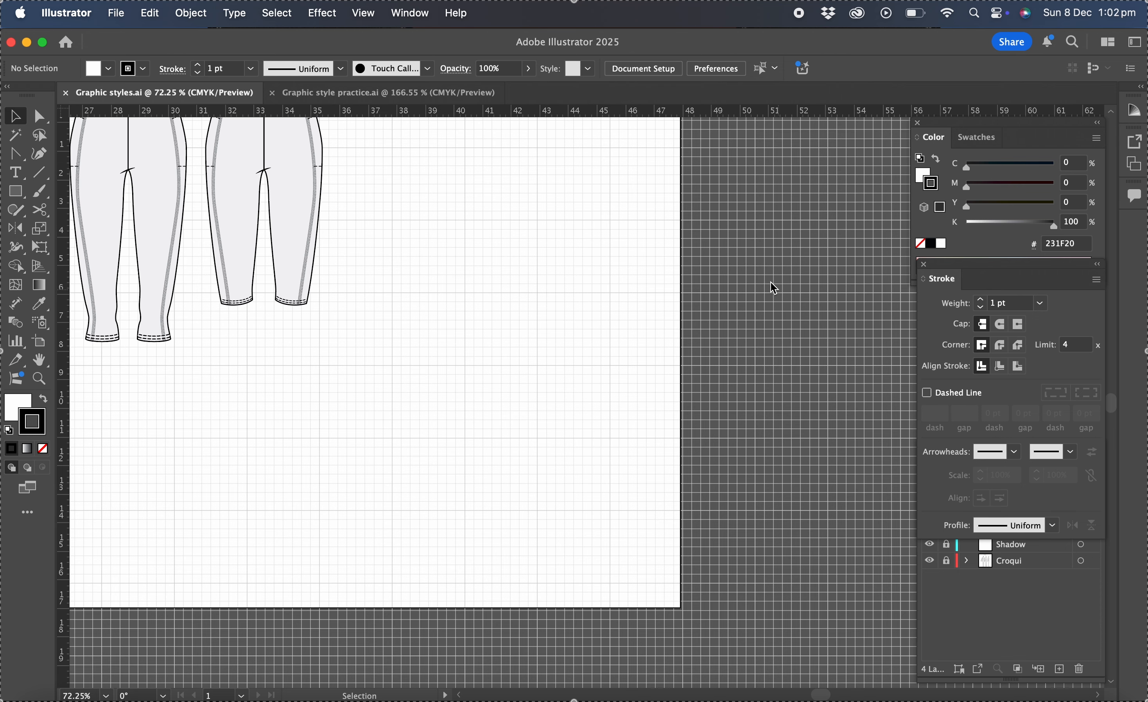
click(424, 14)
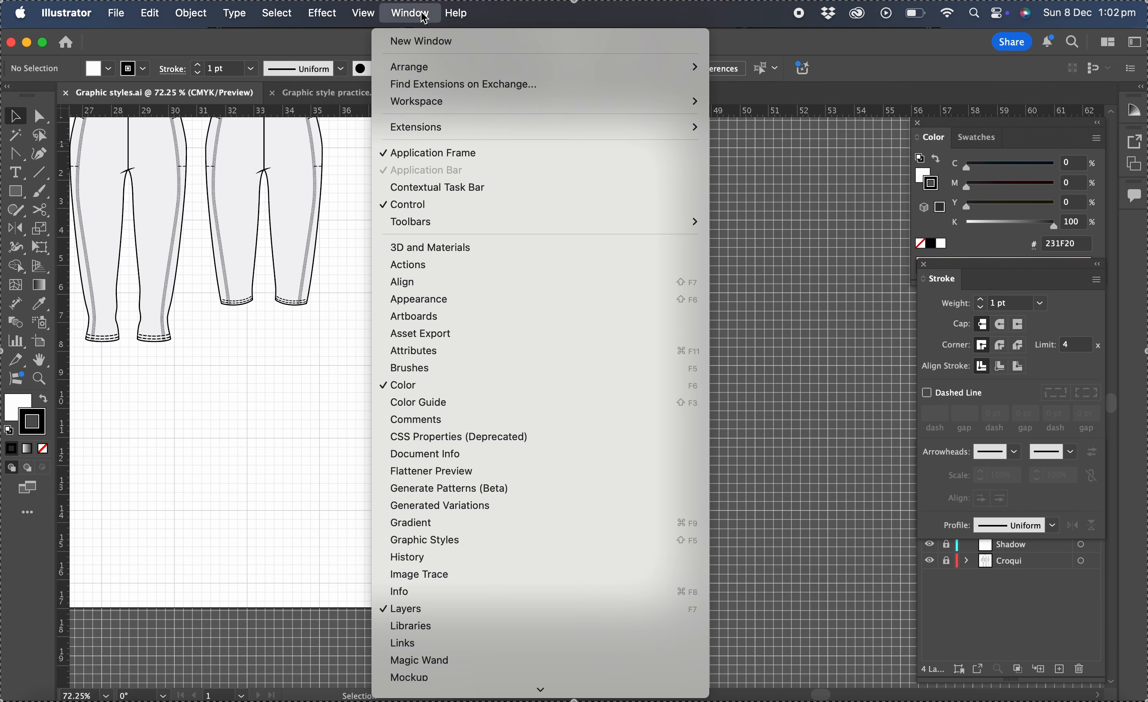
click(480, 541)
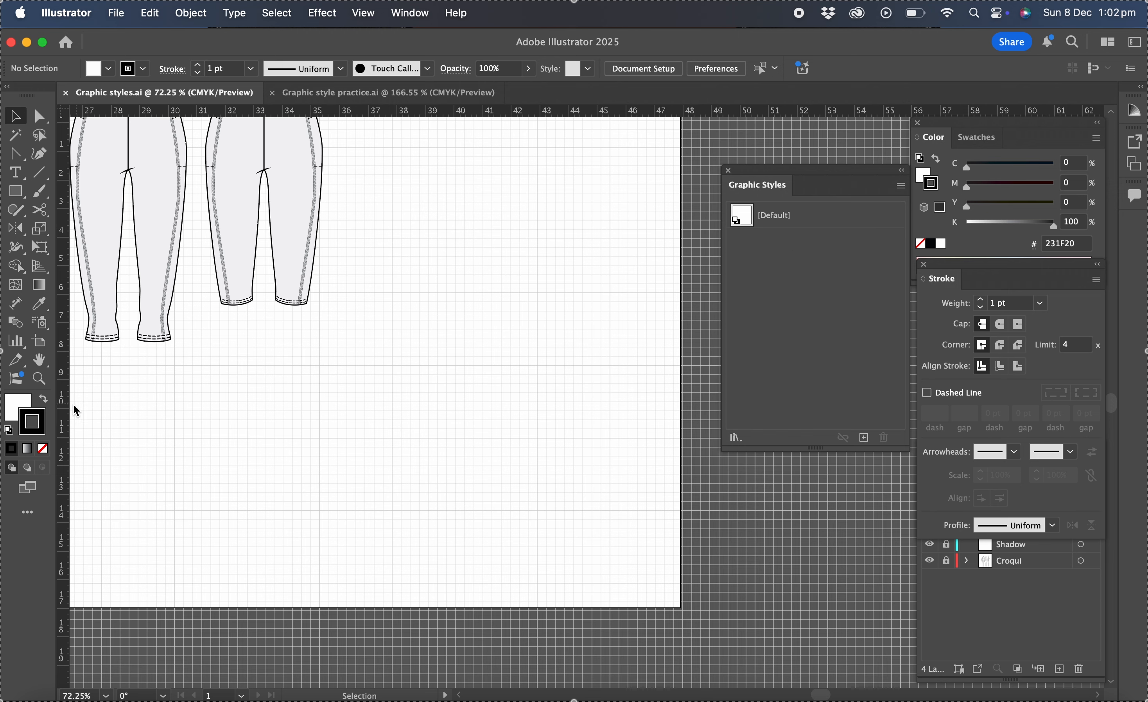
- Reset the default fill and stroke colours and set the fill to none
click(9, 431)
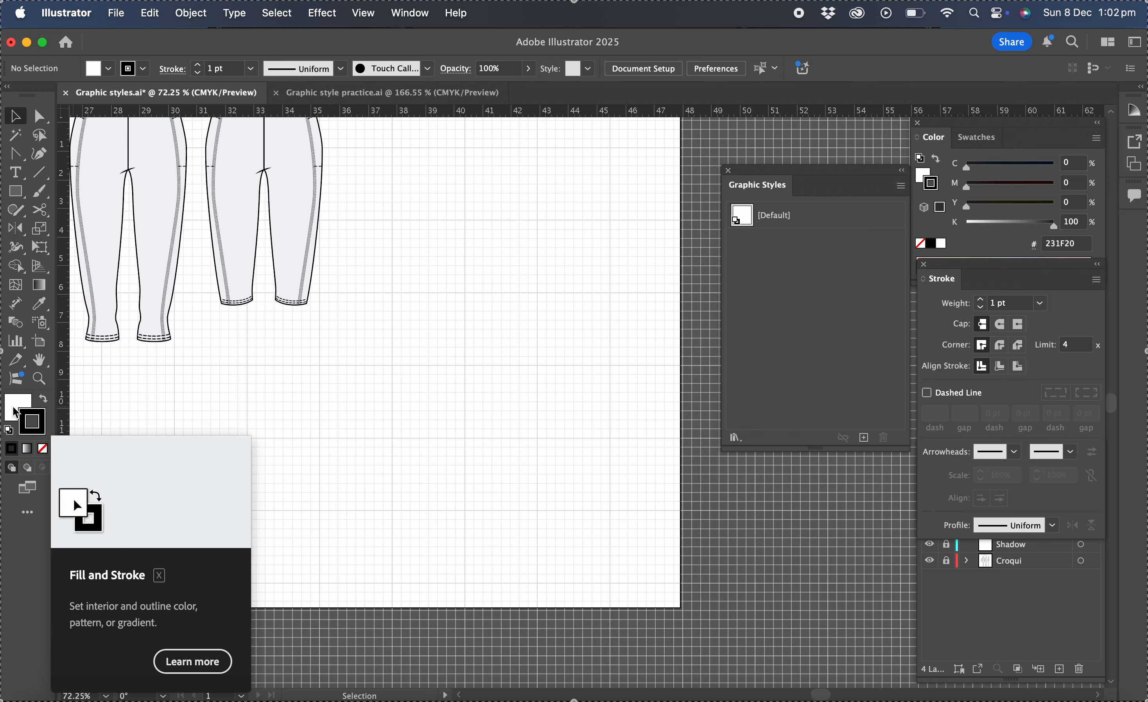
click(16, 412)
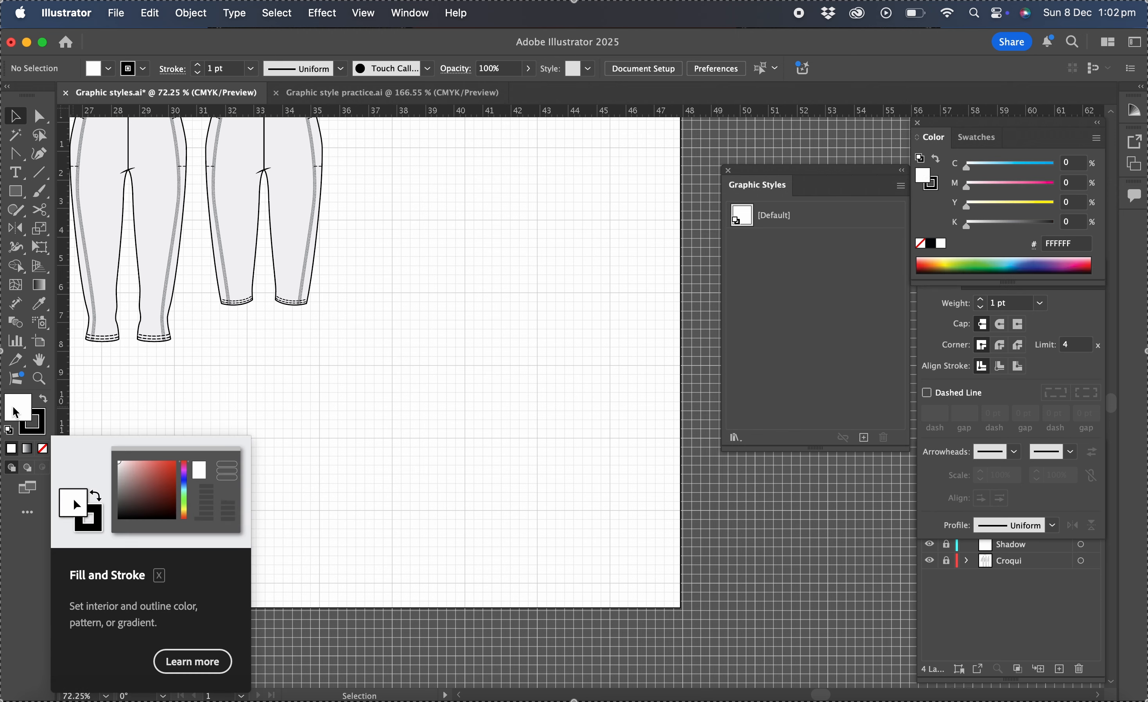
click(47, 453)
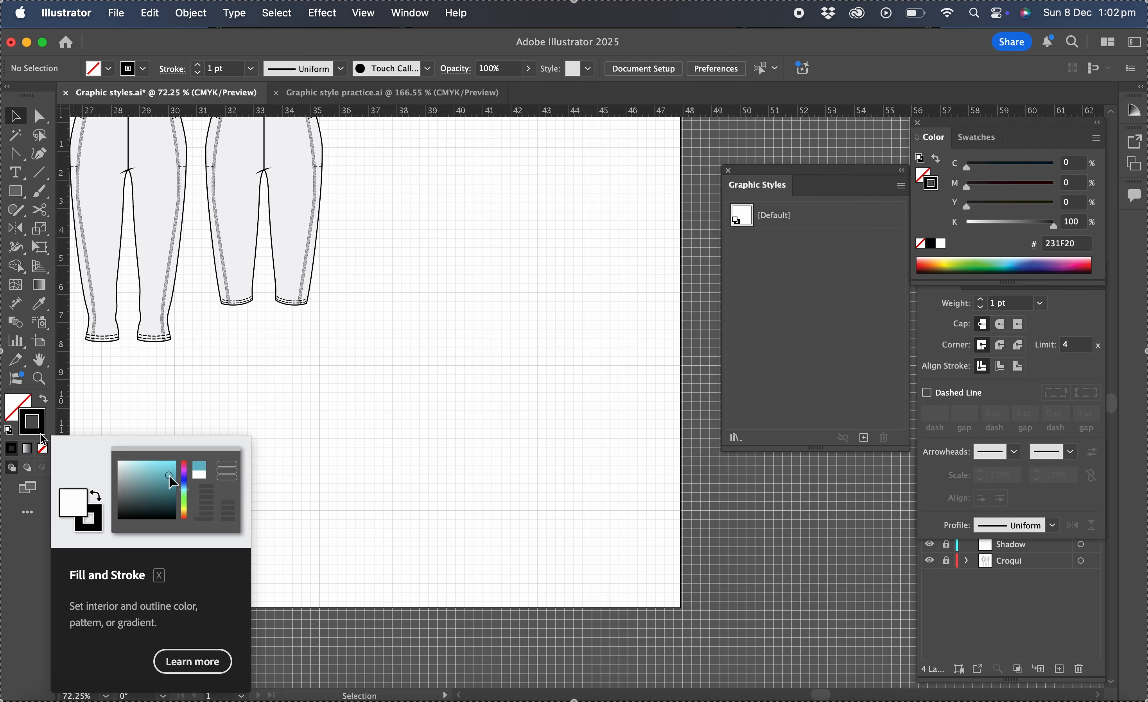
- Set the stroke weight to 0.75 pt with round caps and round corners
click(1042, 303)
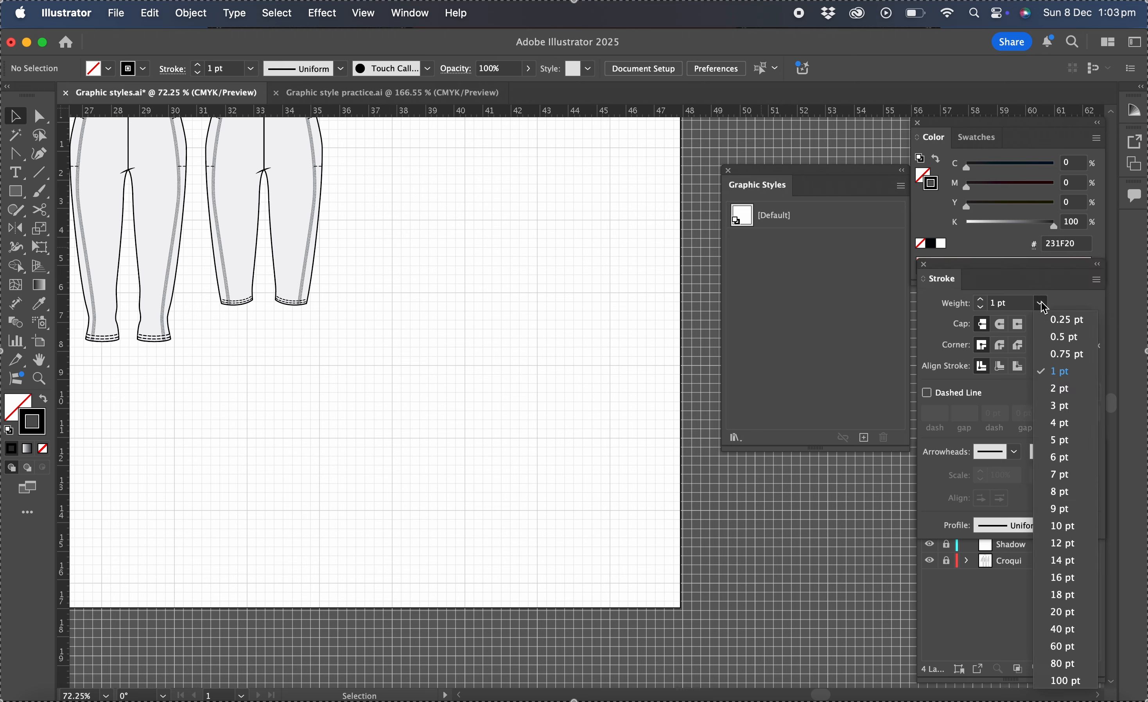
click(1054, 354)
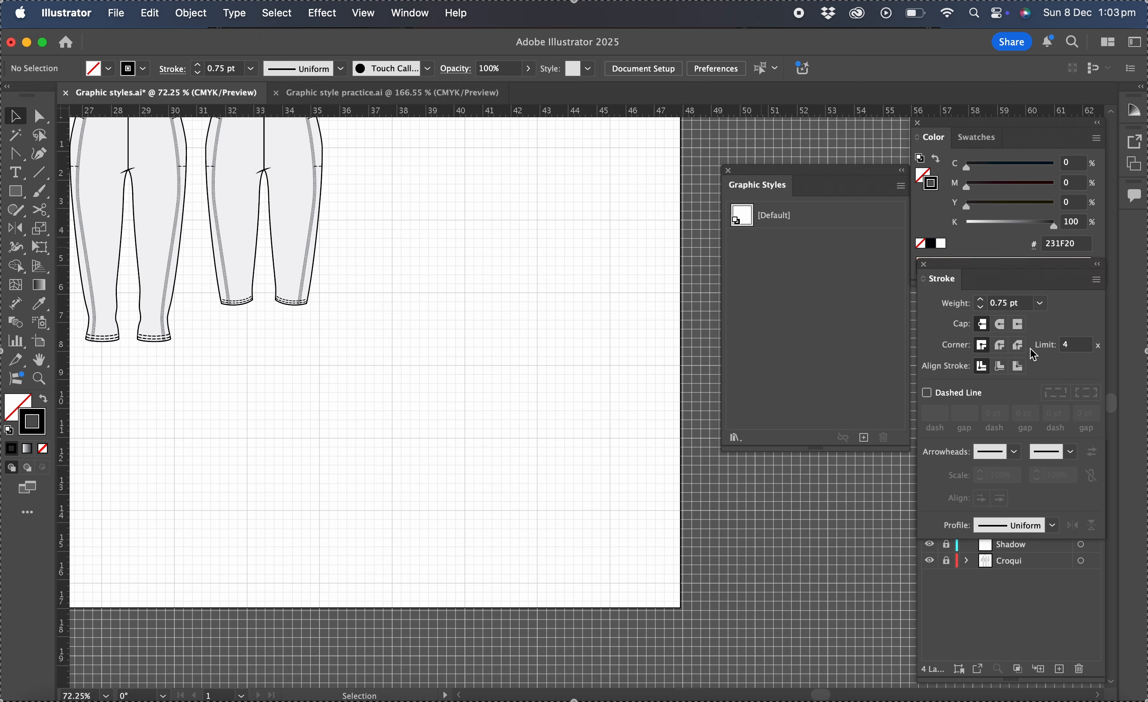
click(1000, 346)
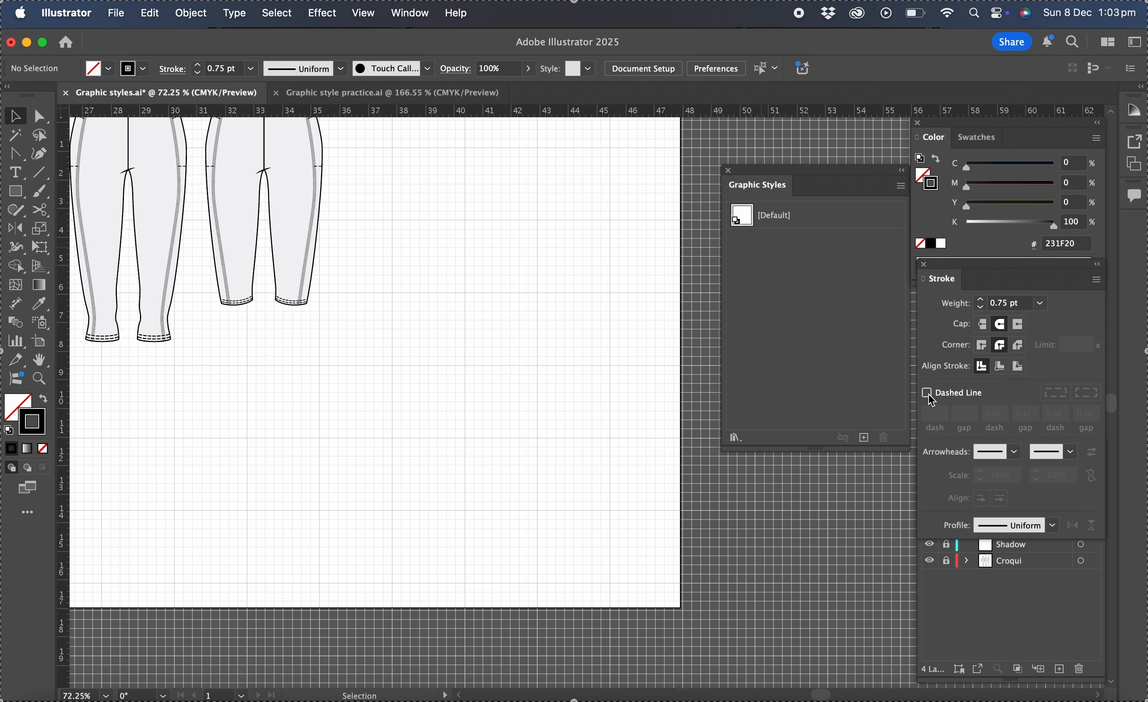
- Draw a straight horizontal line about 5.55 cm long with the Pen tool in the empty area
click(15, 158)
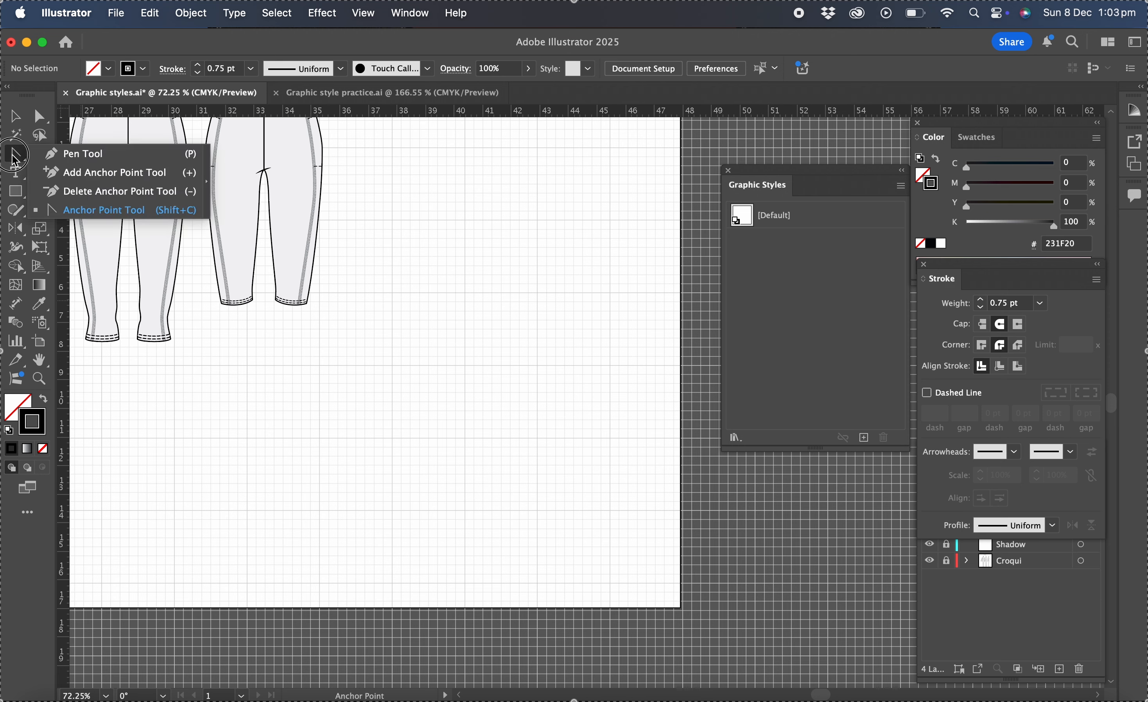
click(80, 154)
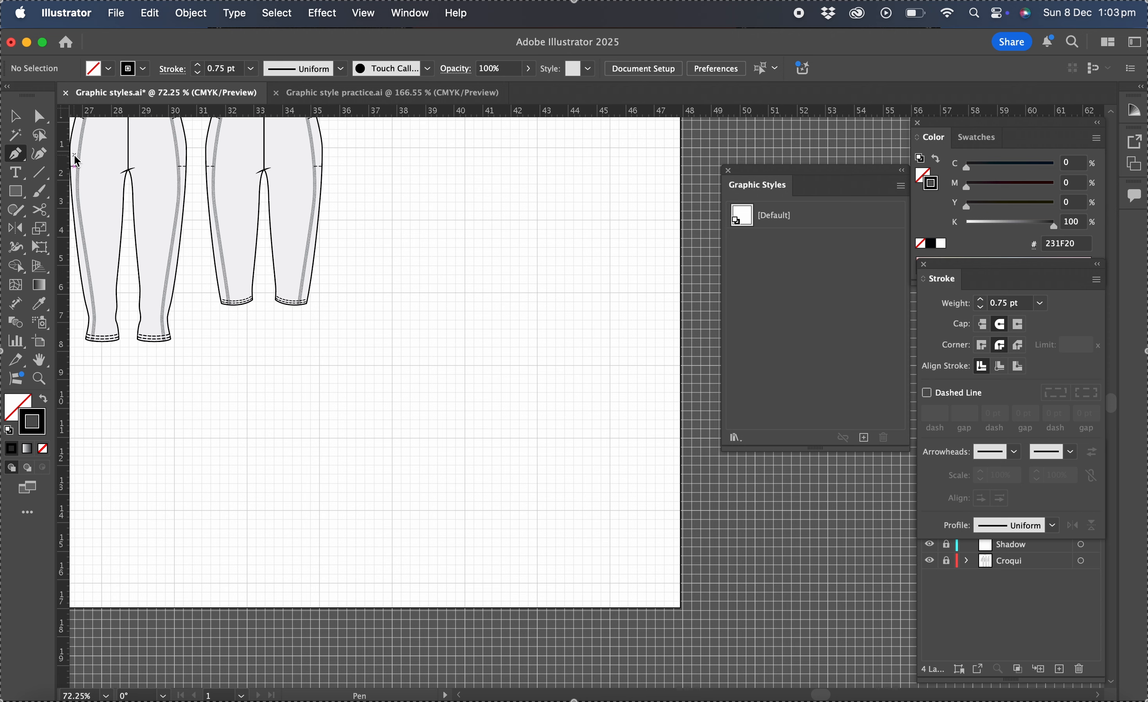
click(347, 373)
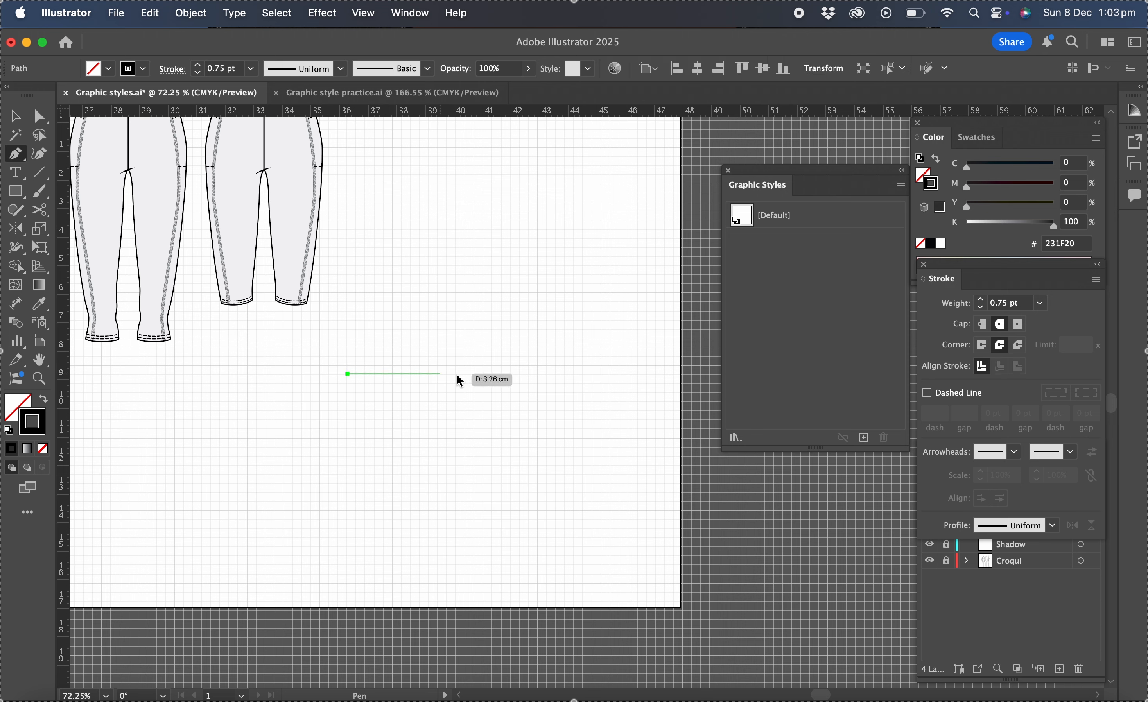
click(506, 374)
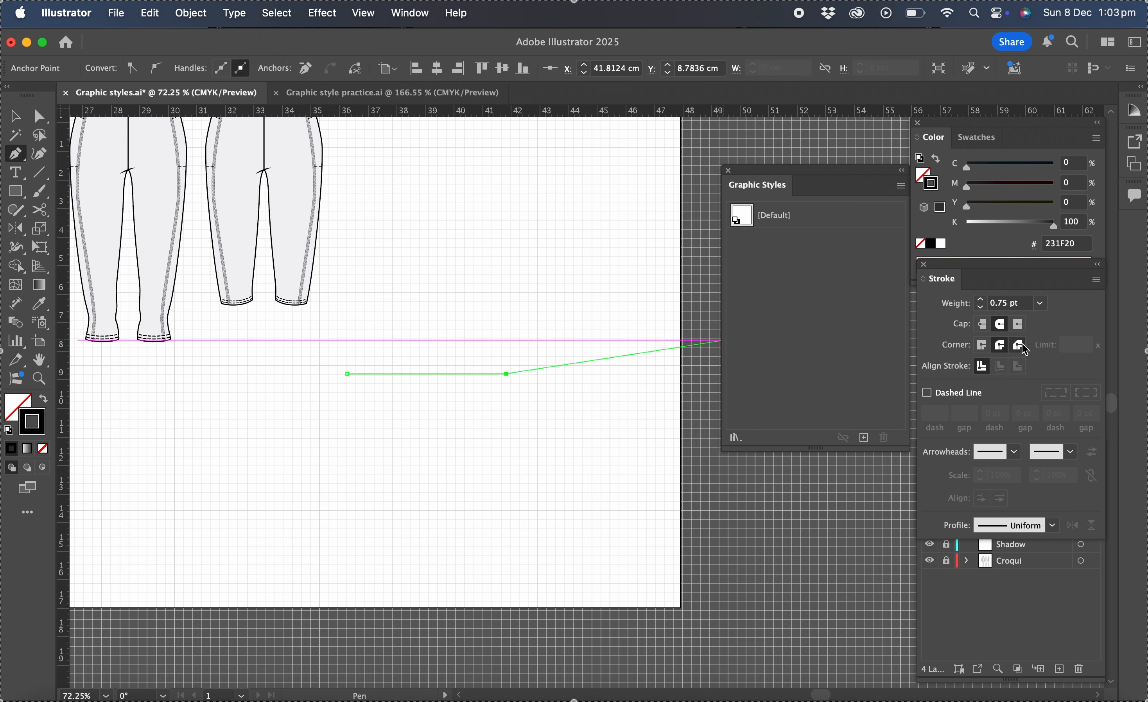
- Make the line dashed with a 3 pt dash and 3 pt gap, then finish the path and deselect
click(927, 393)
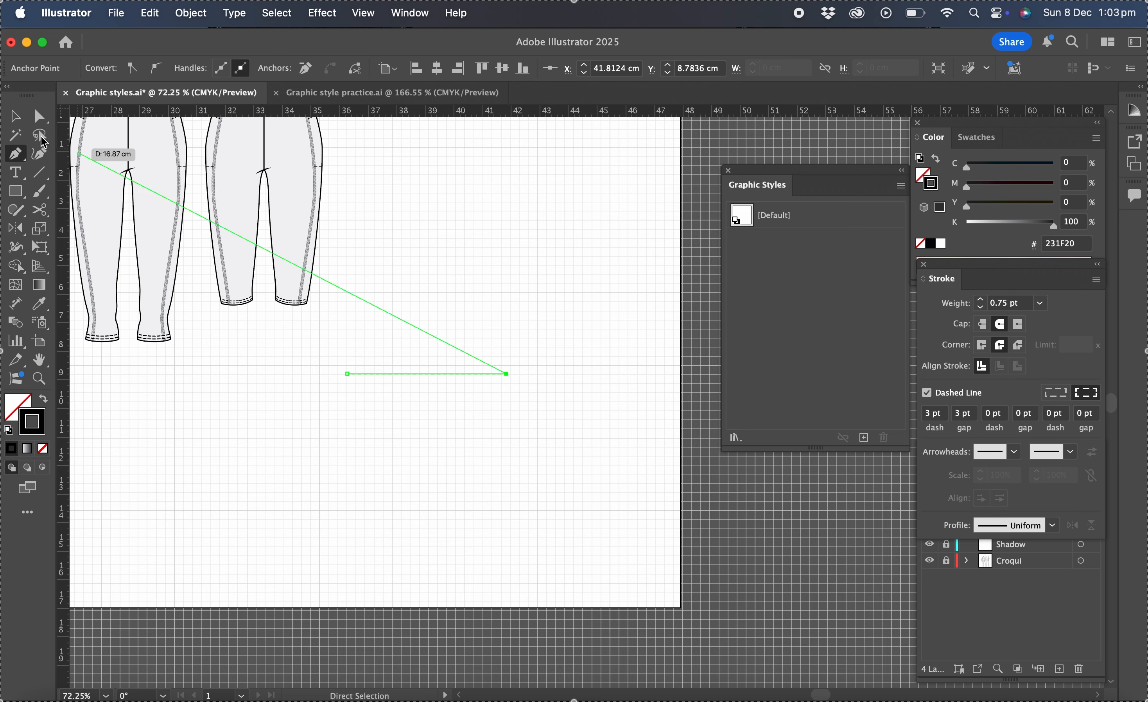
key(v)
click(429, 298)
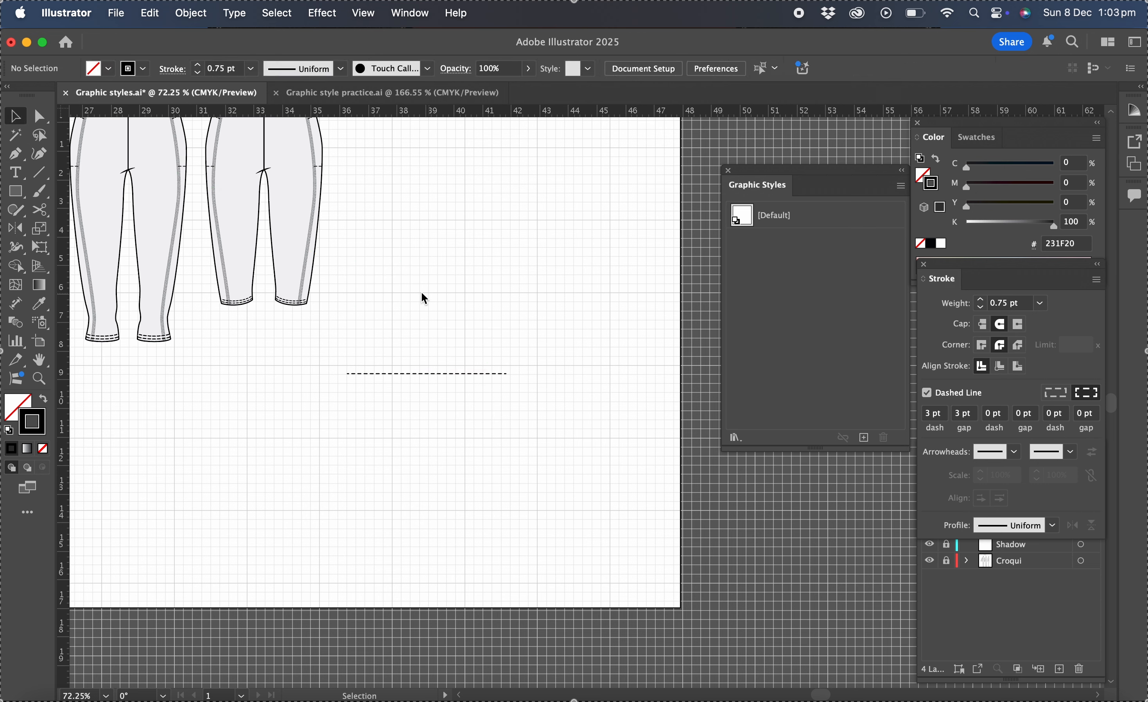
- Select the dashed line and save it as a new graphic style
click(417, 373)
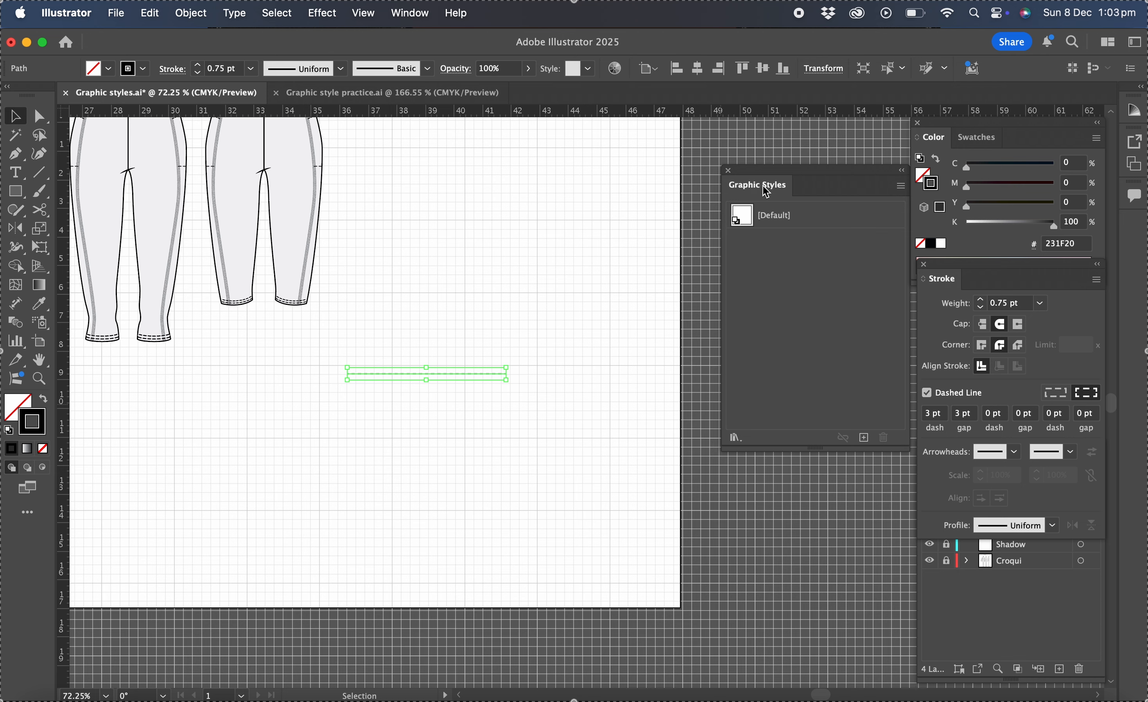
click(865, 438)
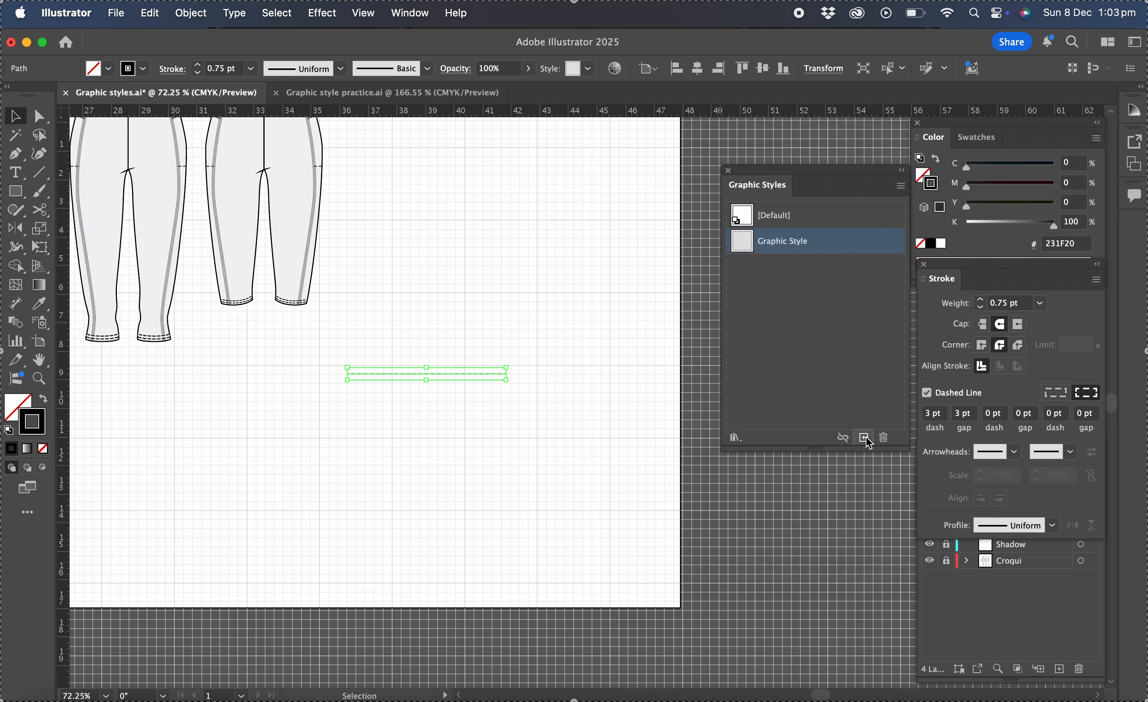
- Rename the new graphic style as Dashed line
click(900, 187)
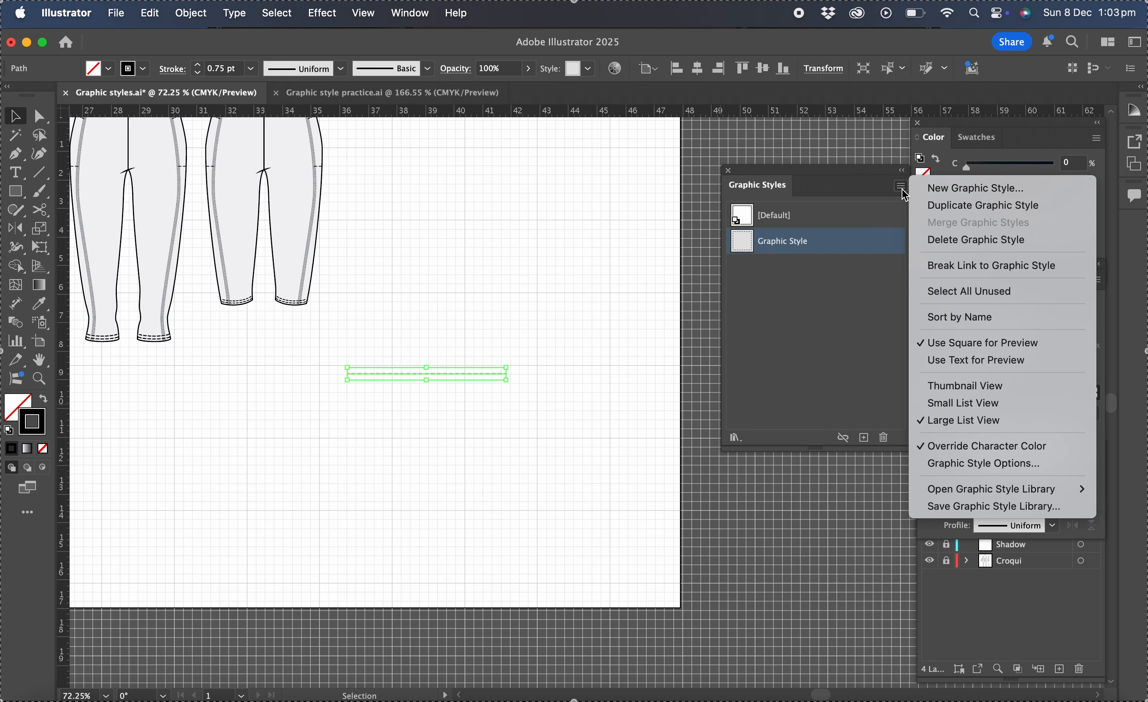
click(940, 388)
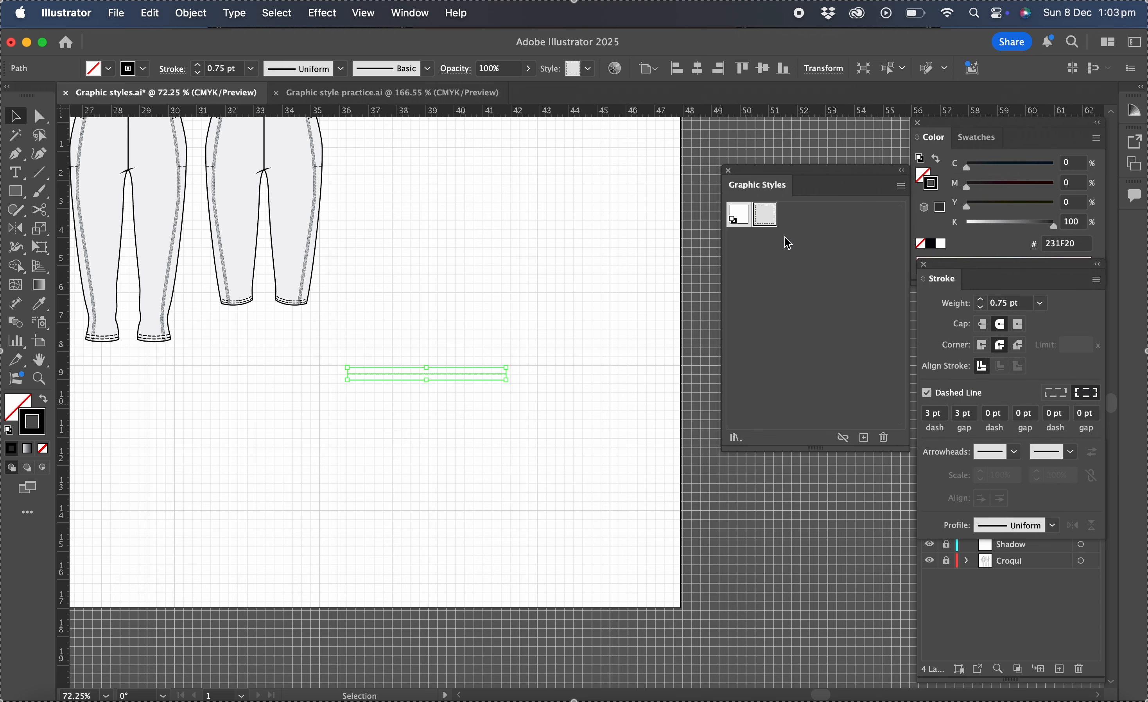
double_click(765, 215)
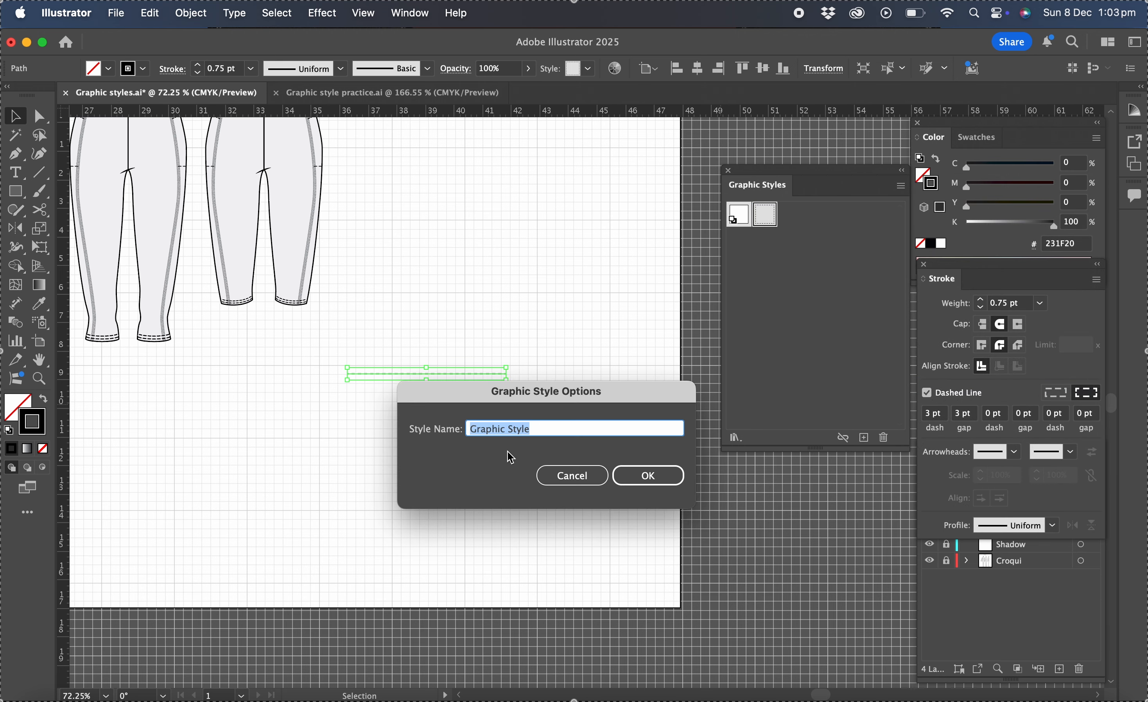
text(Da)
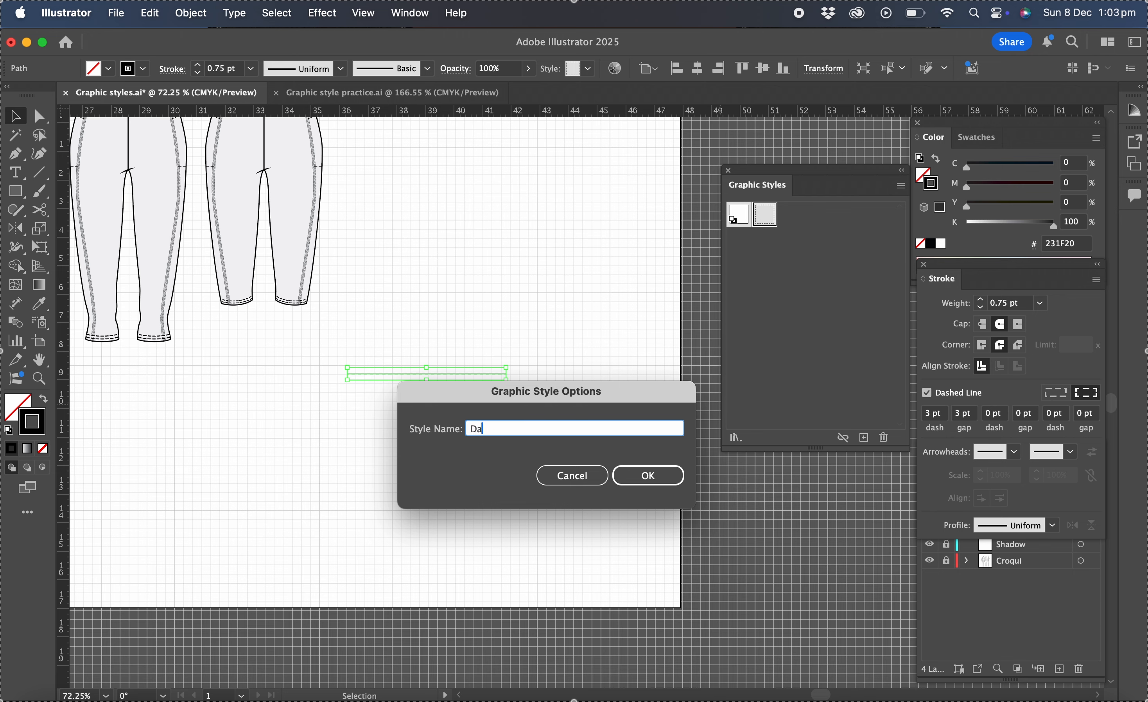
text(shed line)
click(658, 475)
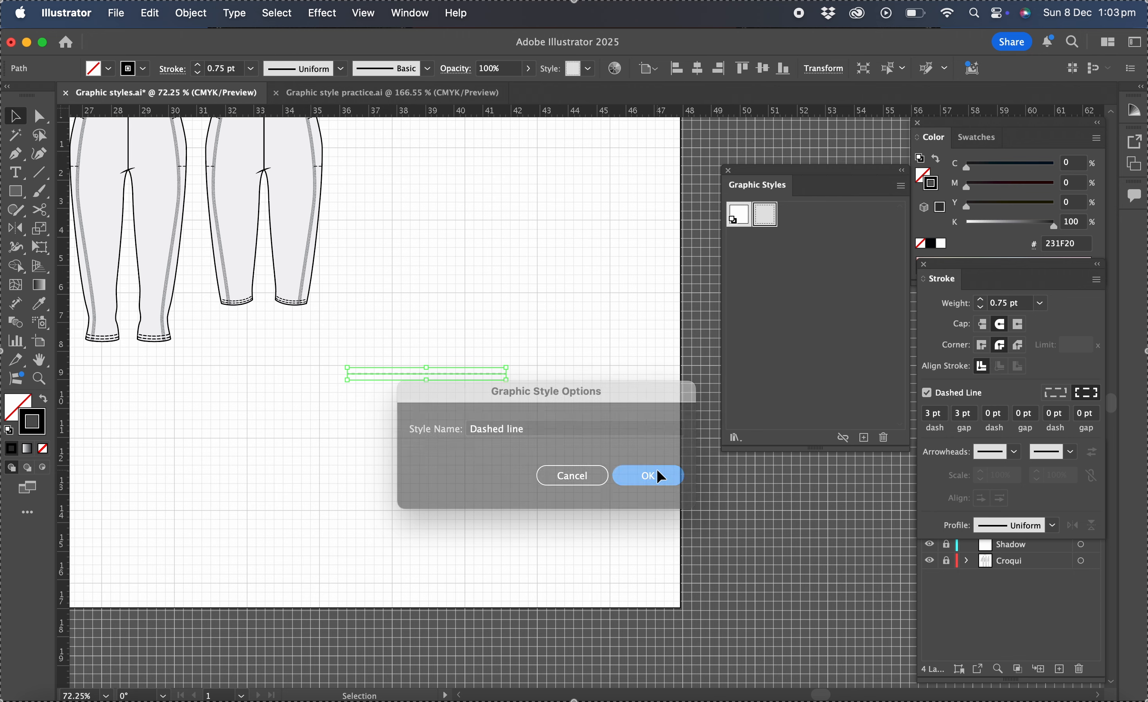
- Show the graphic styles as a large list and deselect the dashed line
click(901, 187)
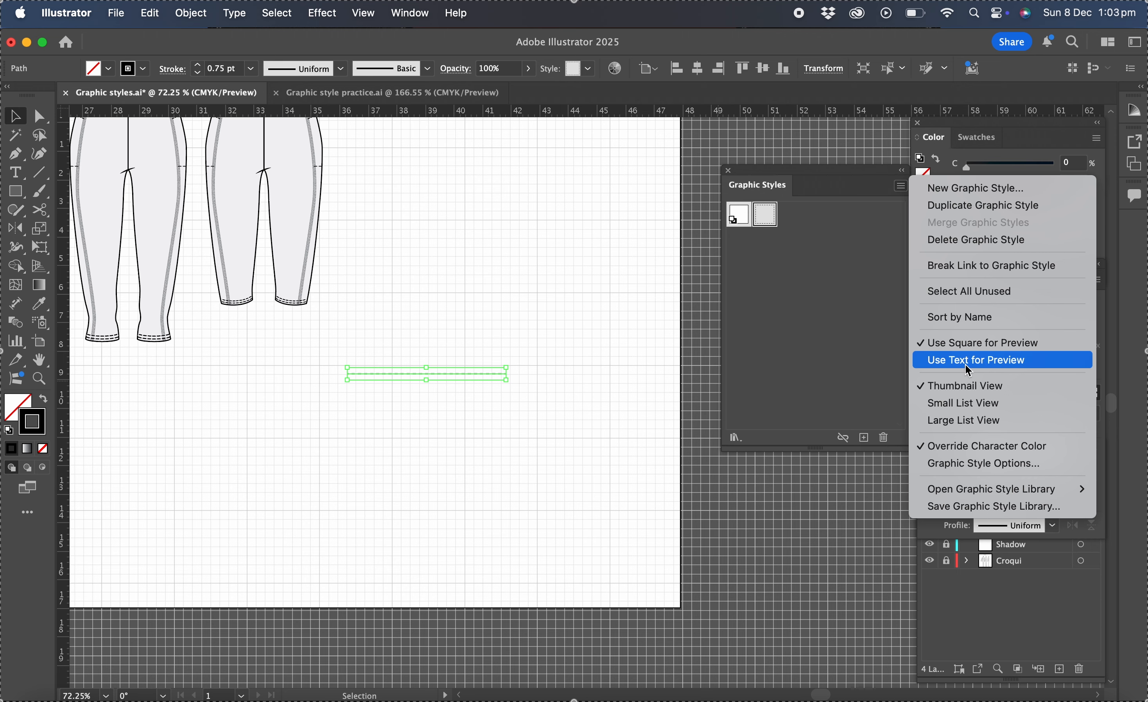
click(958, 422)
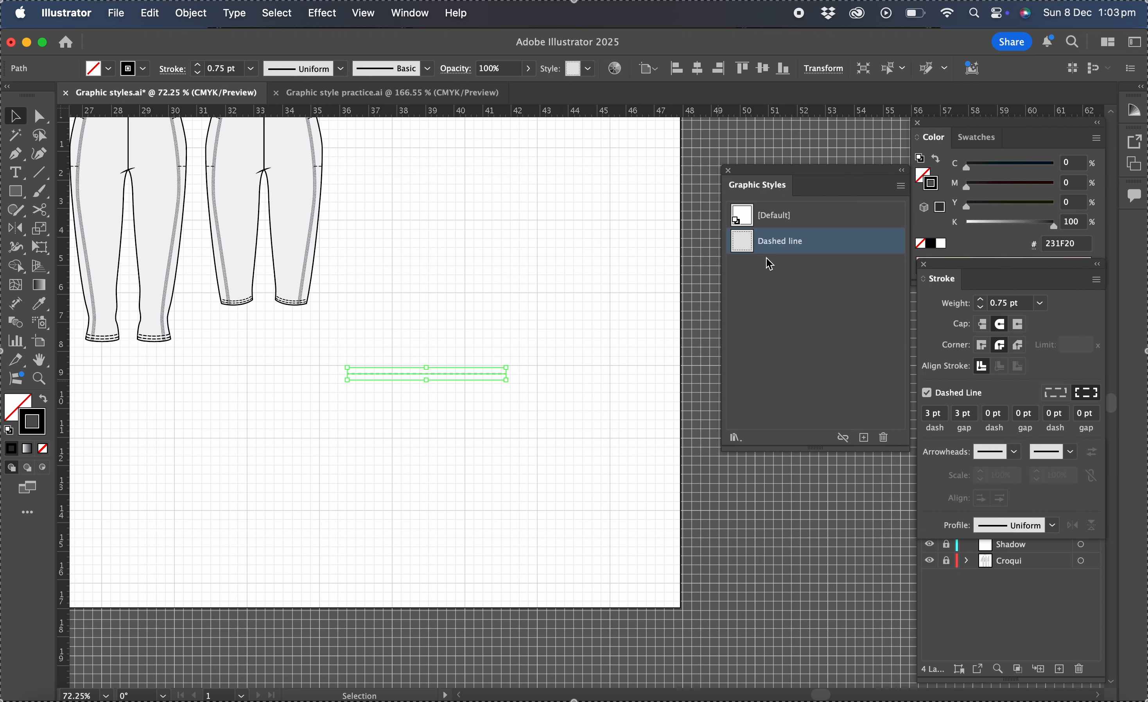
click(551, 372)
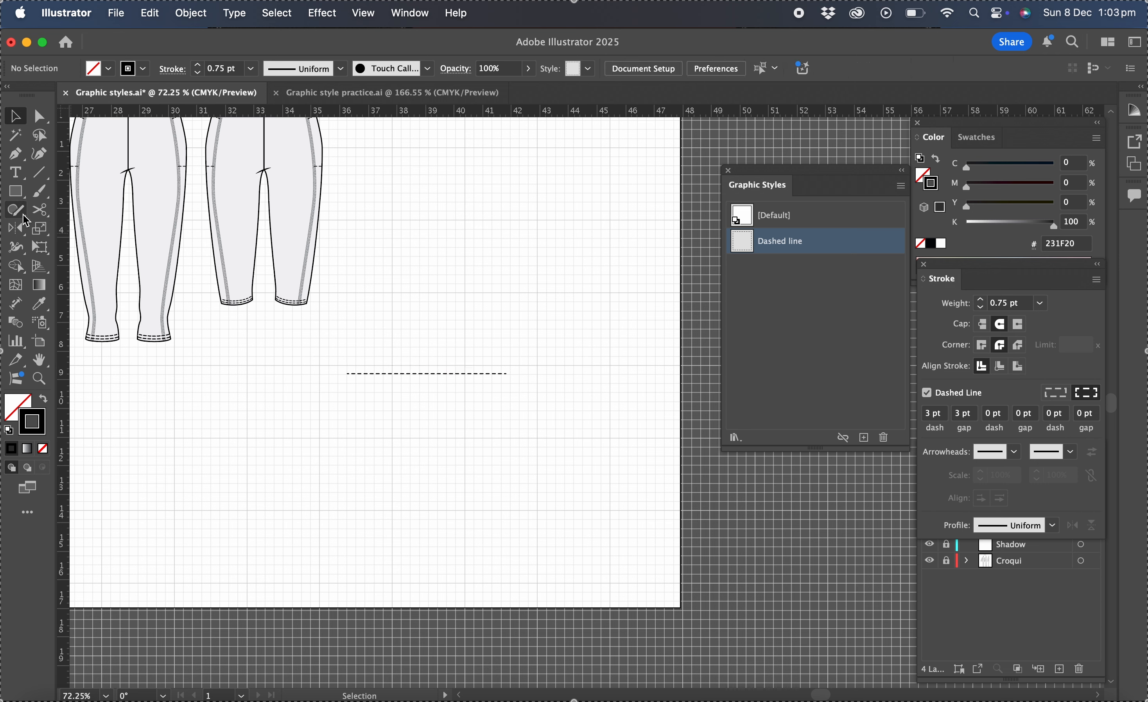
- Draw a small rectangle below the dashed line and give it a solid 1 pt stroke
click(15, 191)
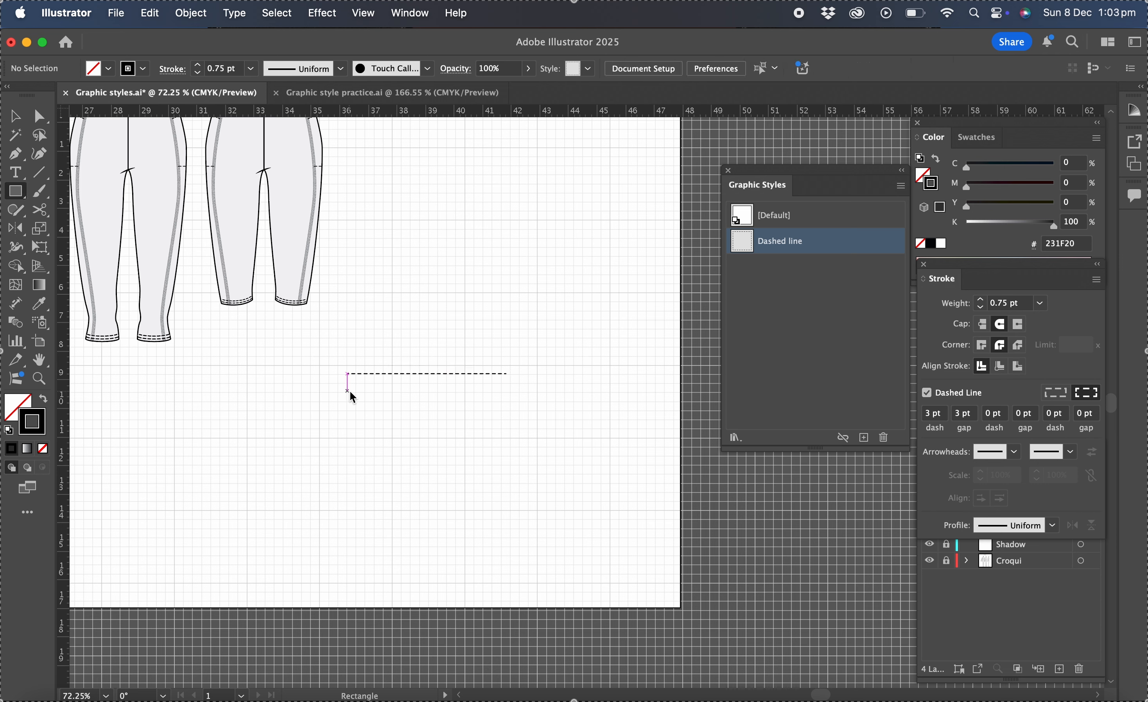
drag(348, 395, 424, 464)
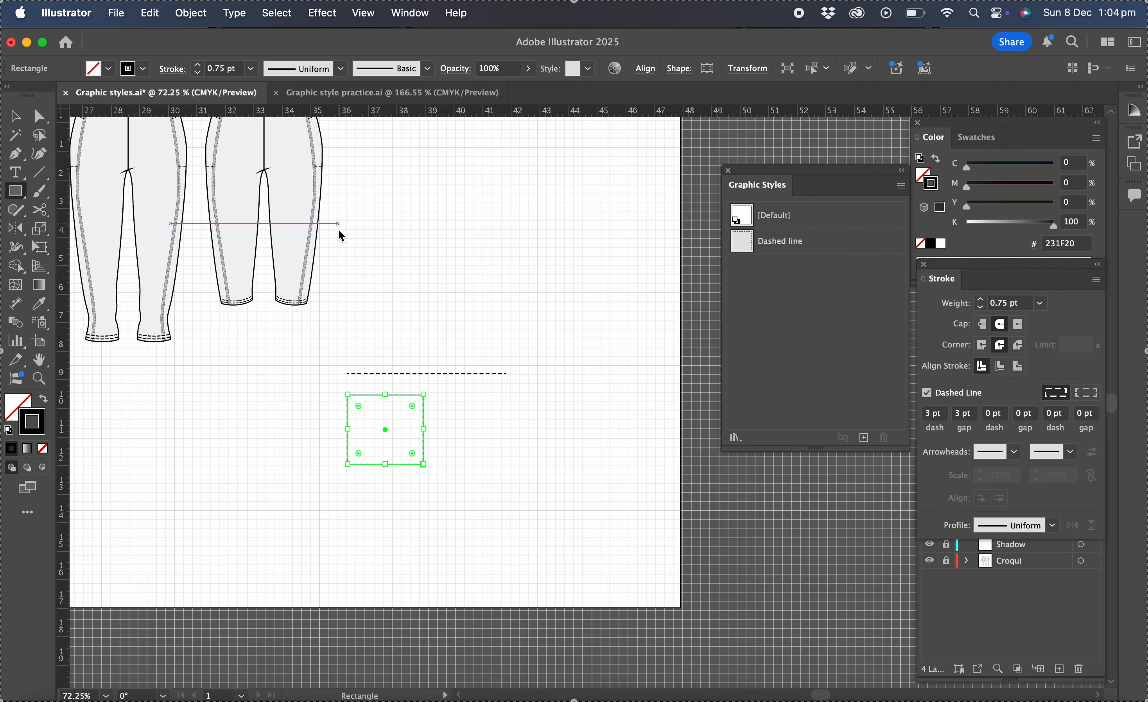
click(929, 392)
click(1041, 304)
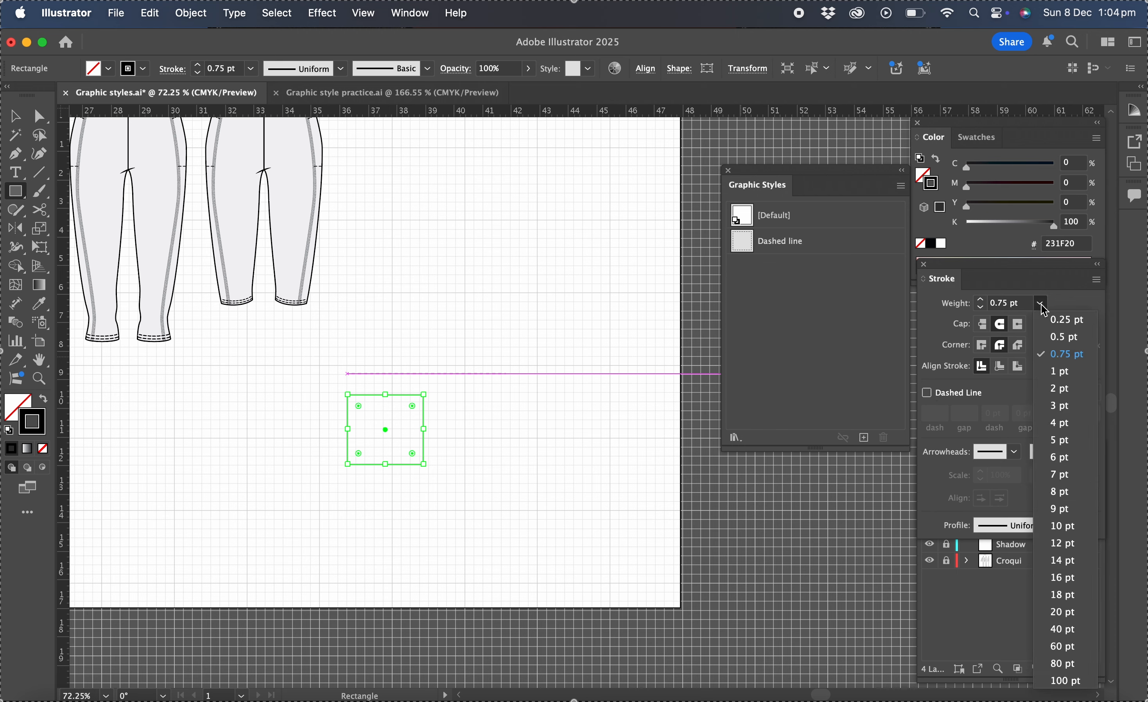
click(1055, 372)
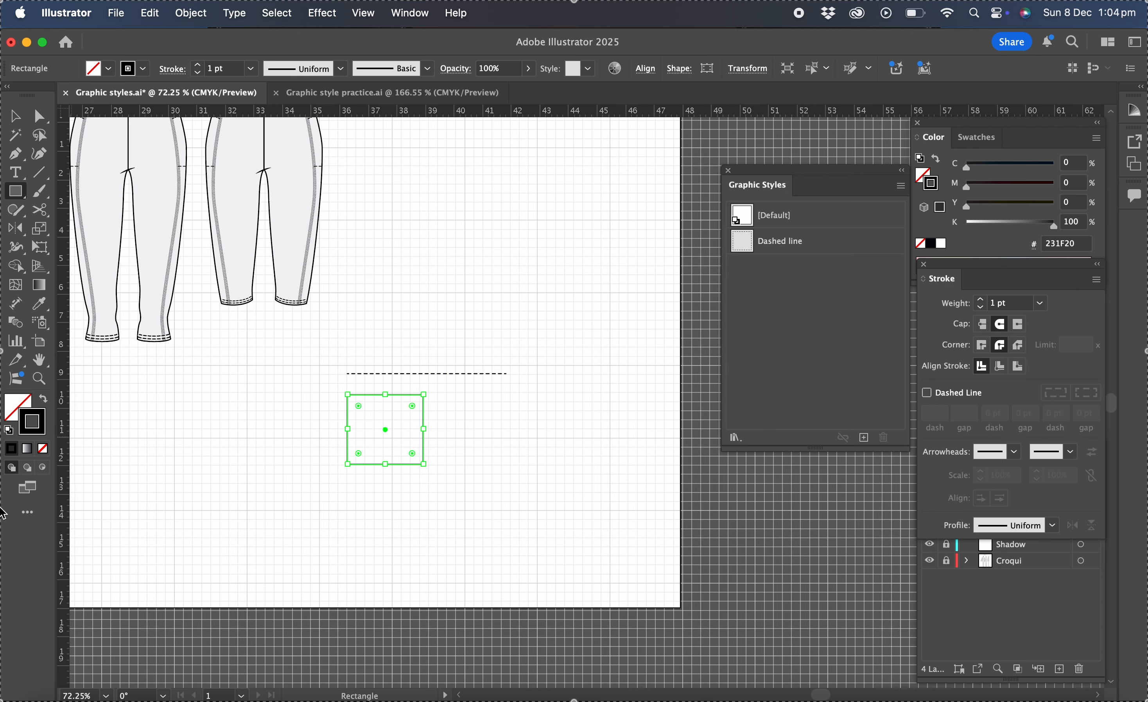
- Fill the rectangle with a light grey swatch and give its stroke round corner joins
key(x)
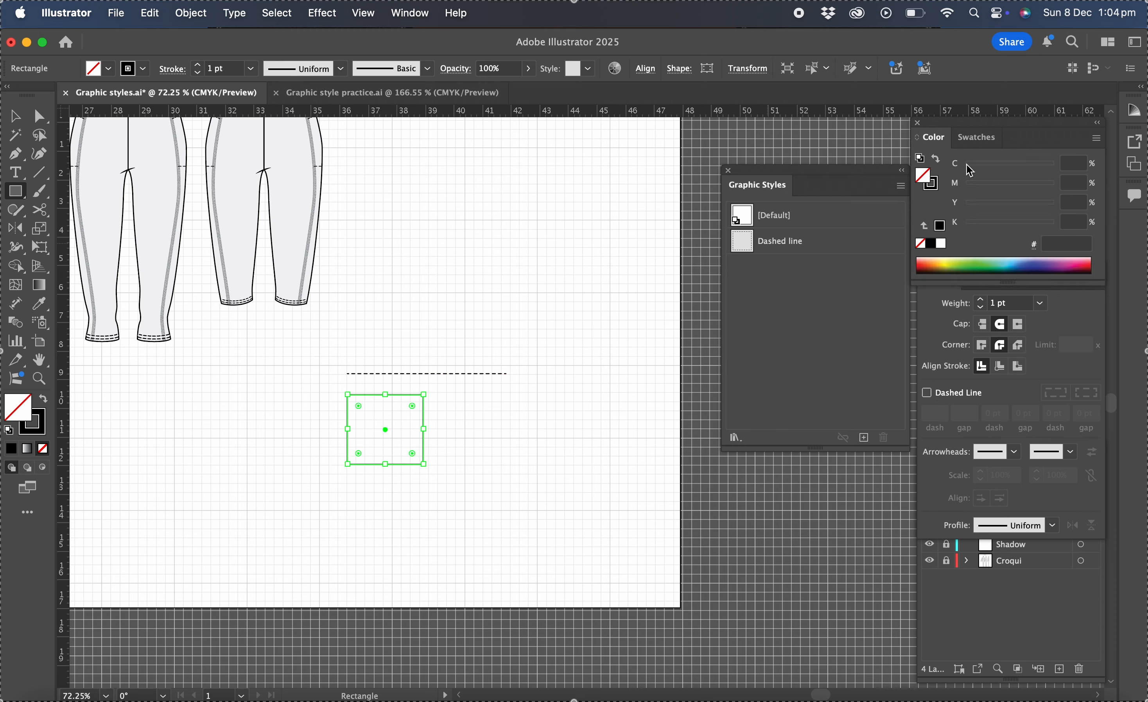
click(970, 144)
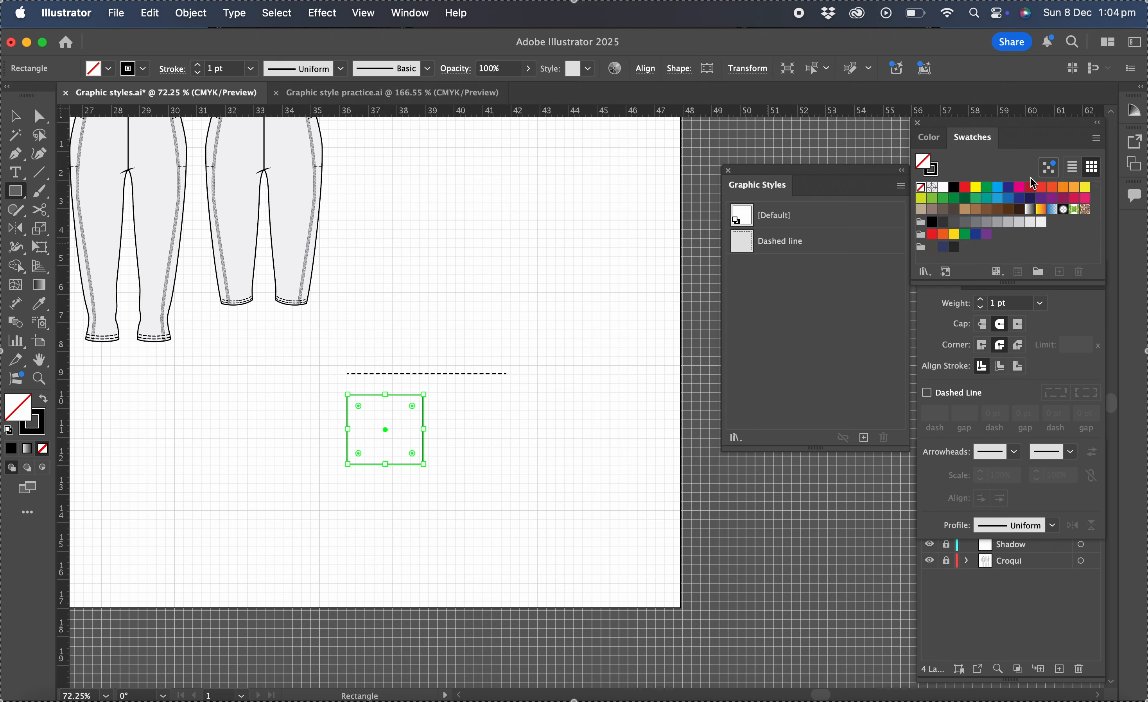
click(1040, 223)
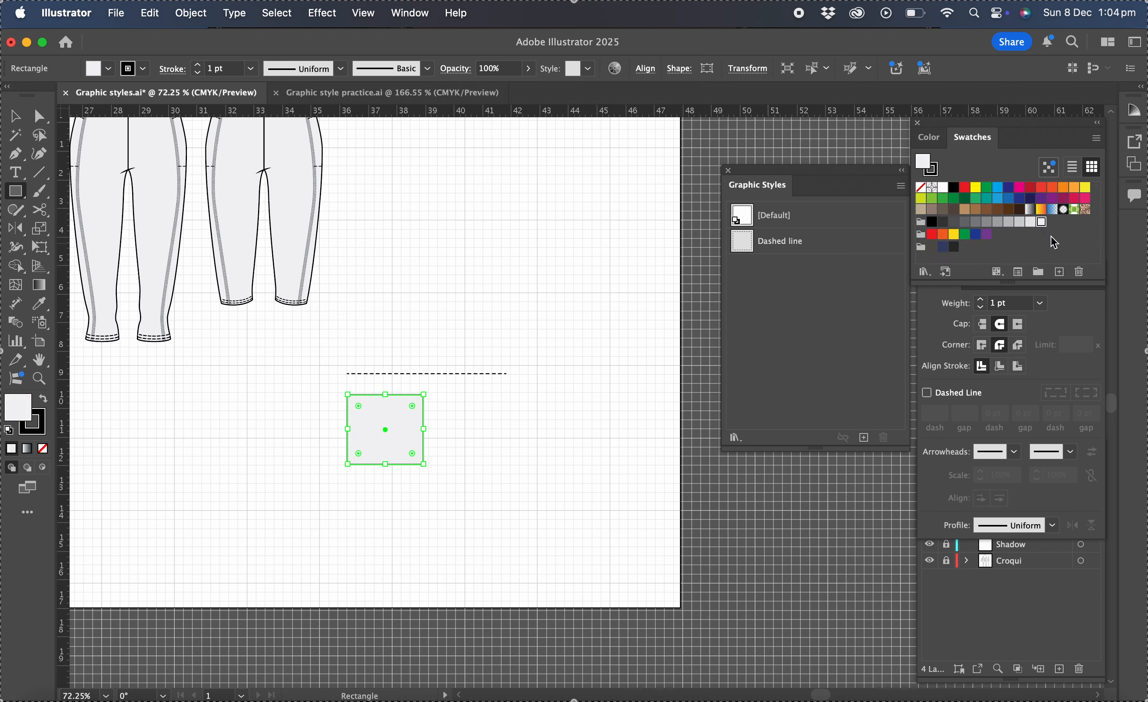
click(1001, 323)
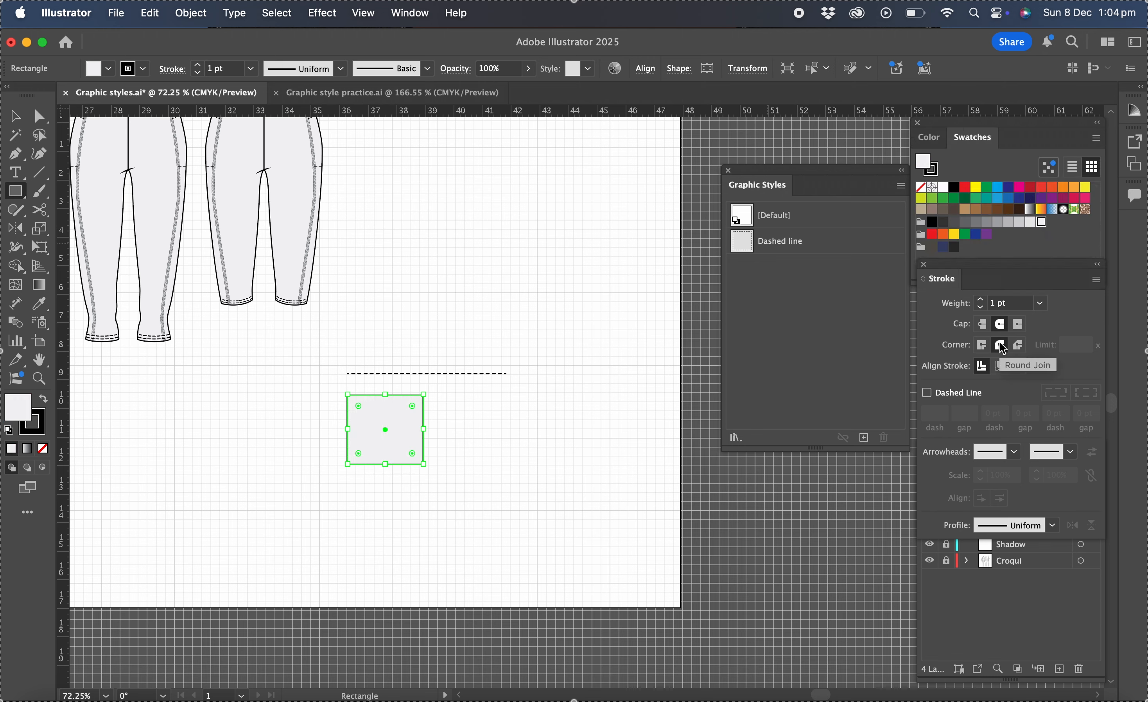
- Select the rectangle and save it as a new graphic style named Grey fill
click(17, 114)
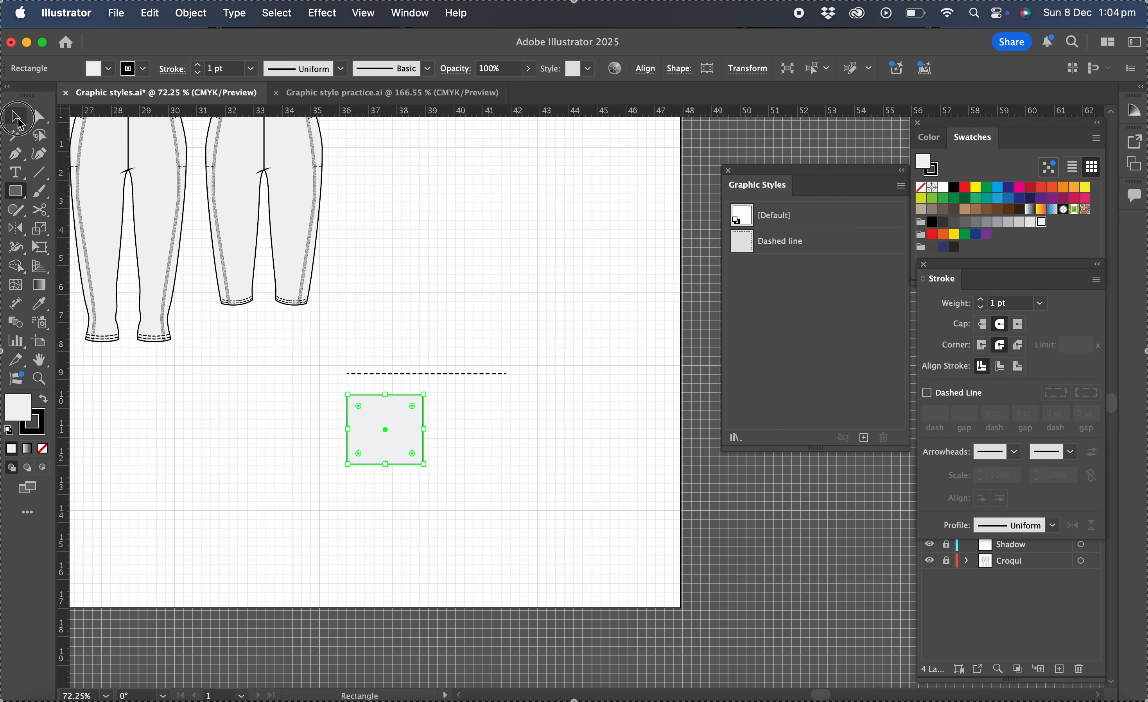
click(473, 260)
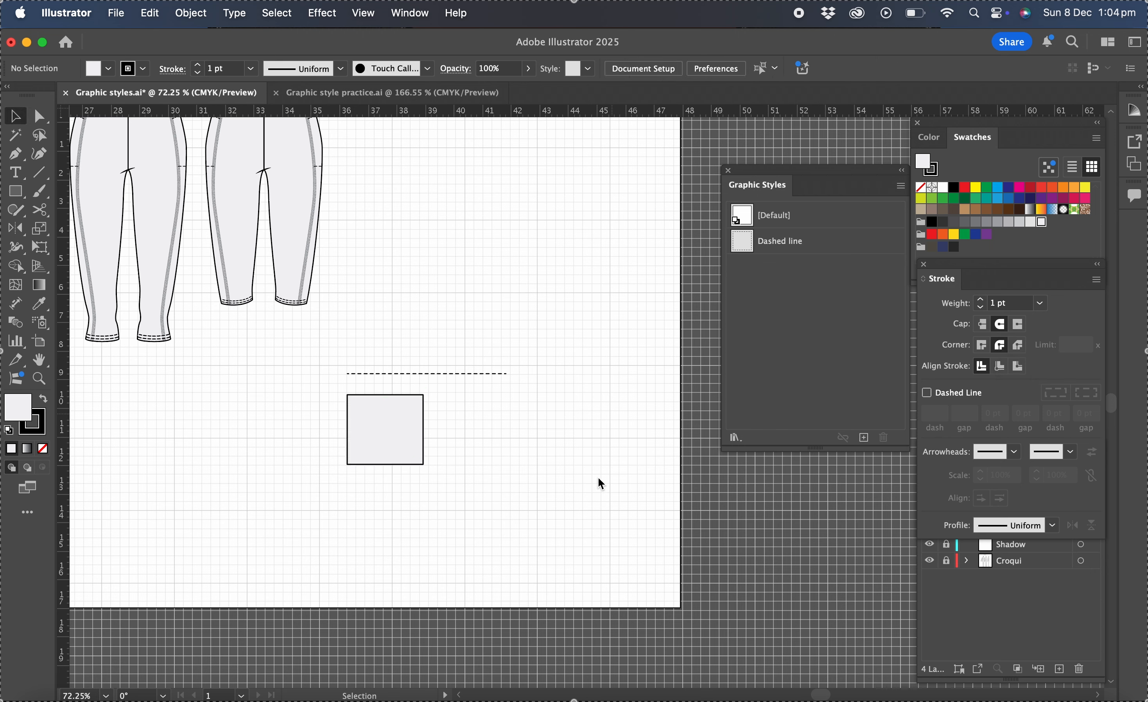
click(388, 429)
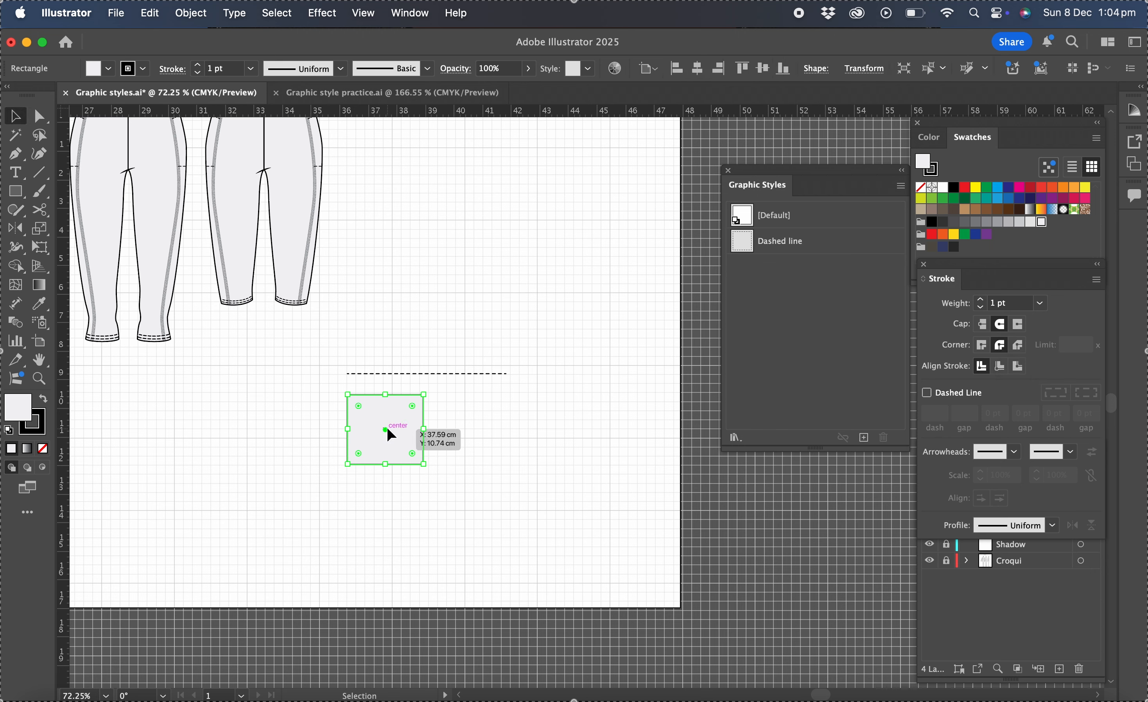
click(864, 440)
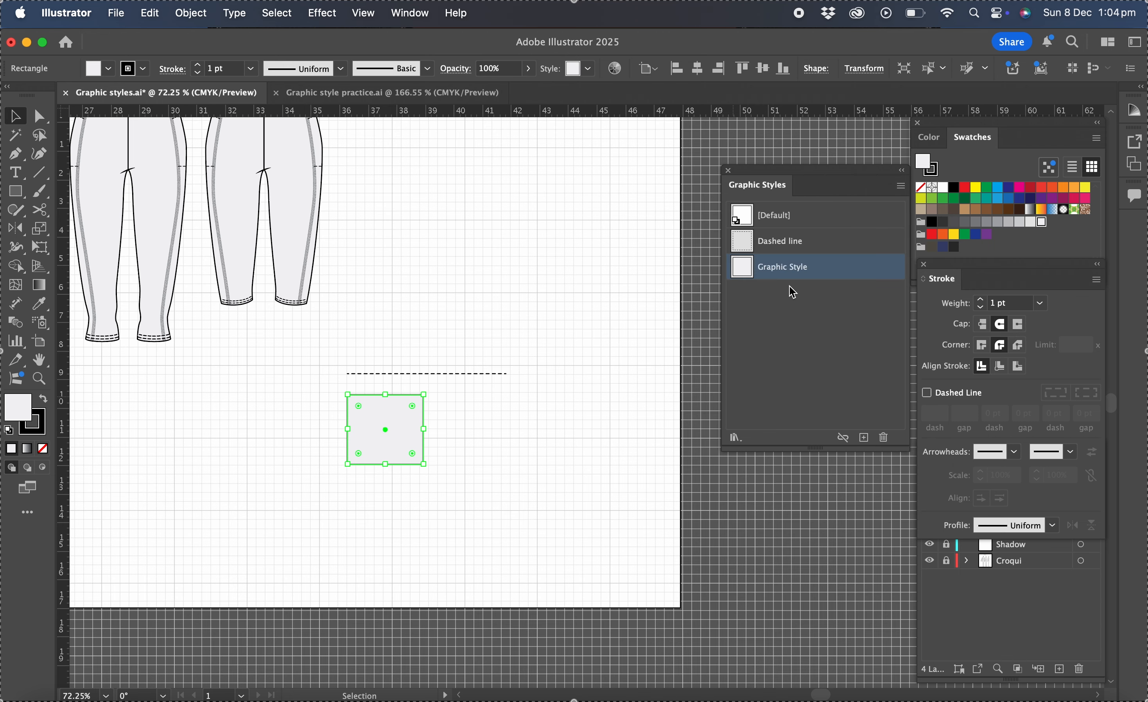
double_click(790, 269)
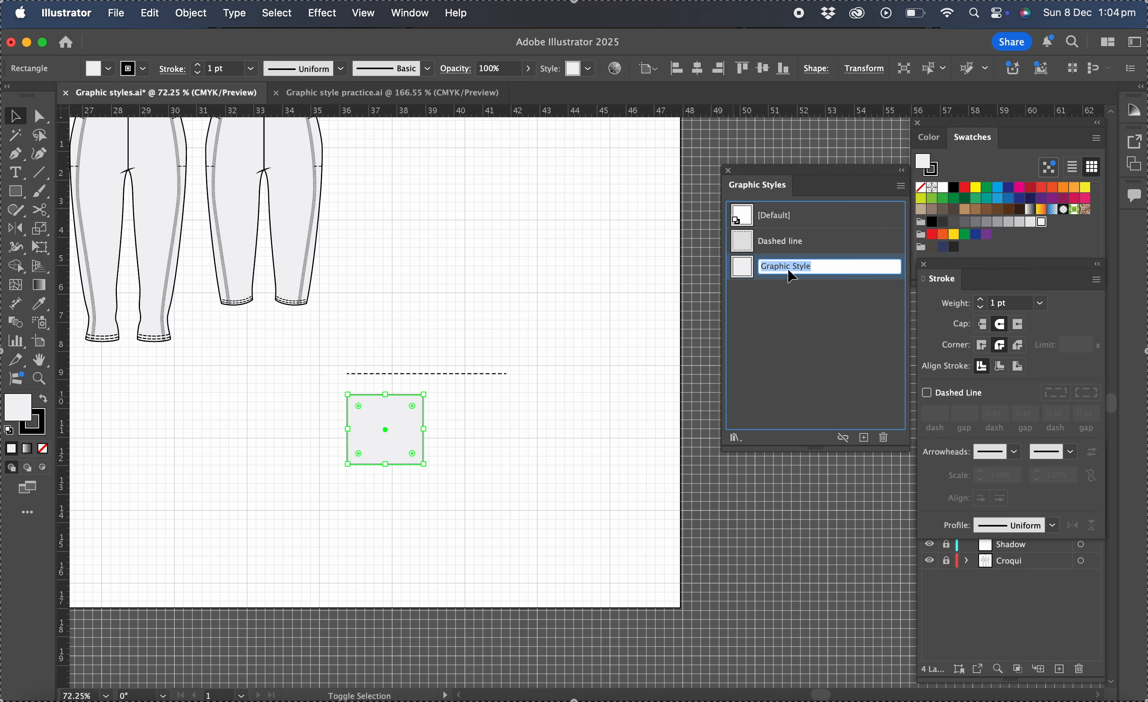
text(Grey fill)
key(Return)
- Set no fill with a 3 pt stroke and draw a horizontal line about 4 cm long below the rectangle with the Pen tool
click(487, 462)
scroll(487, 462, down, 2)
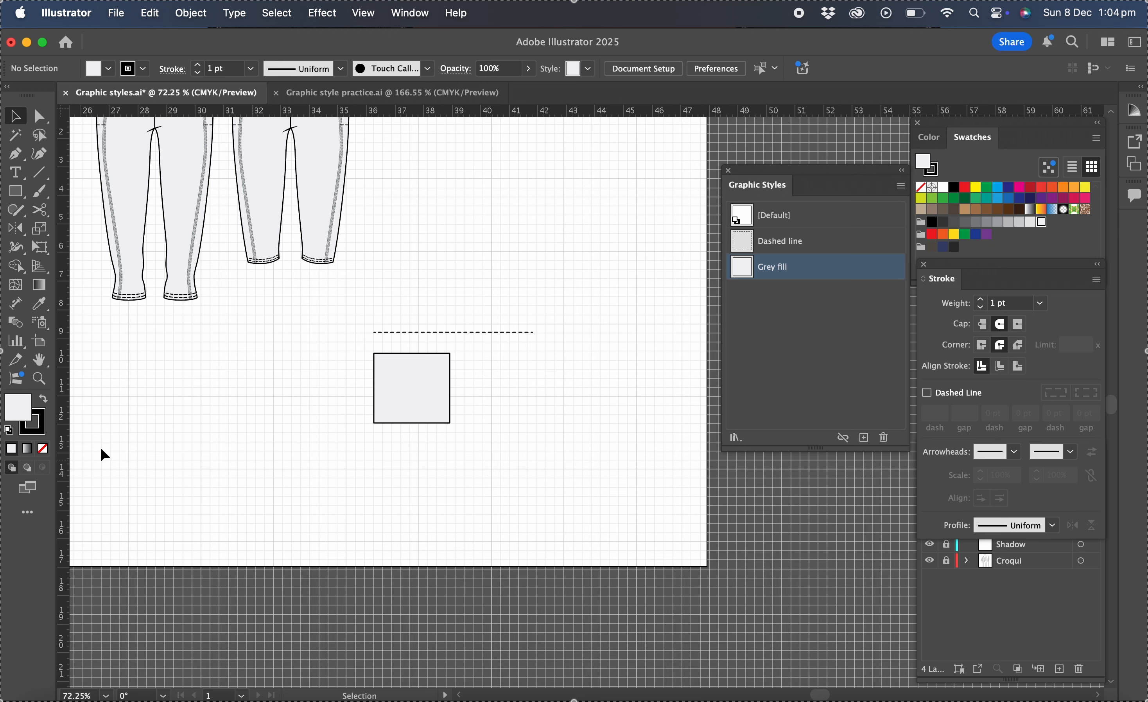
click(44, 449)
click(41, 434)
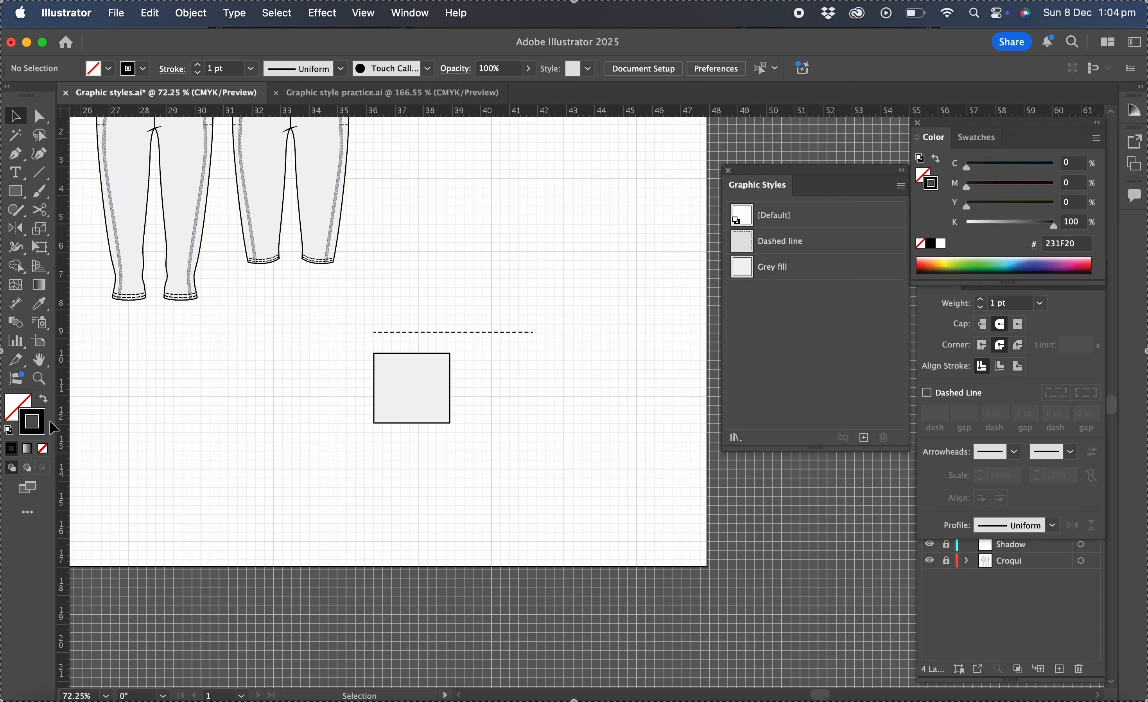
click(1041, 303)
click(1059, 406)
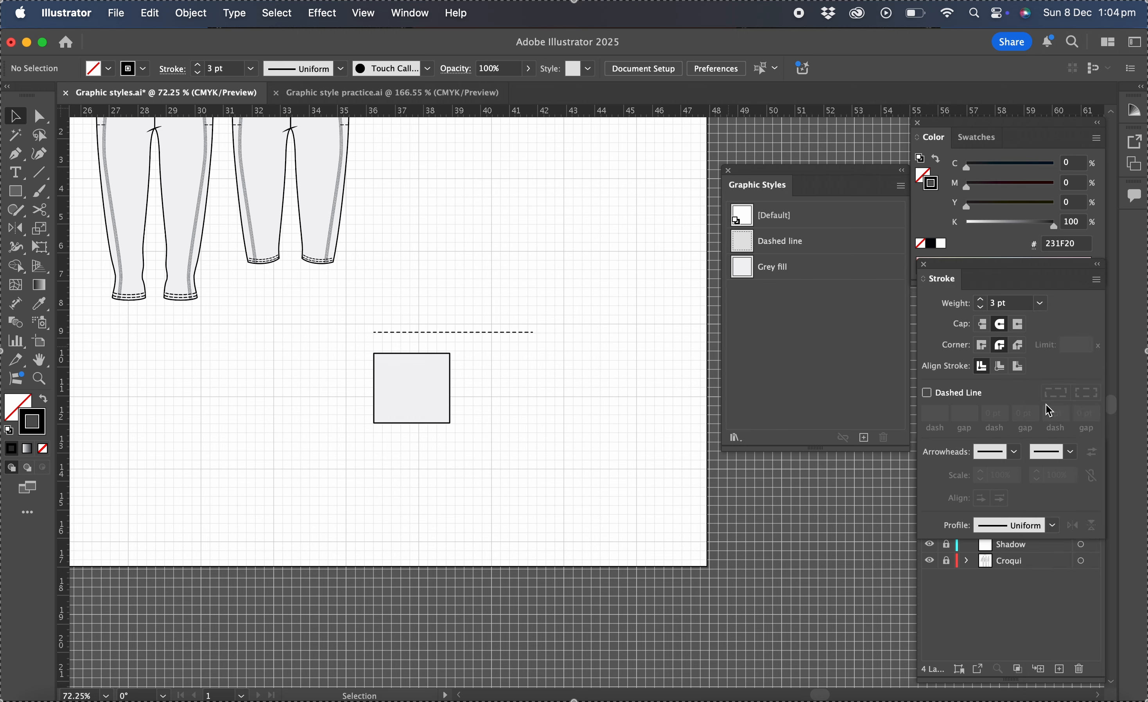
click(15, 154)
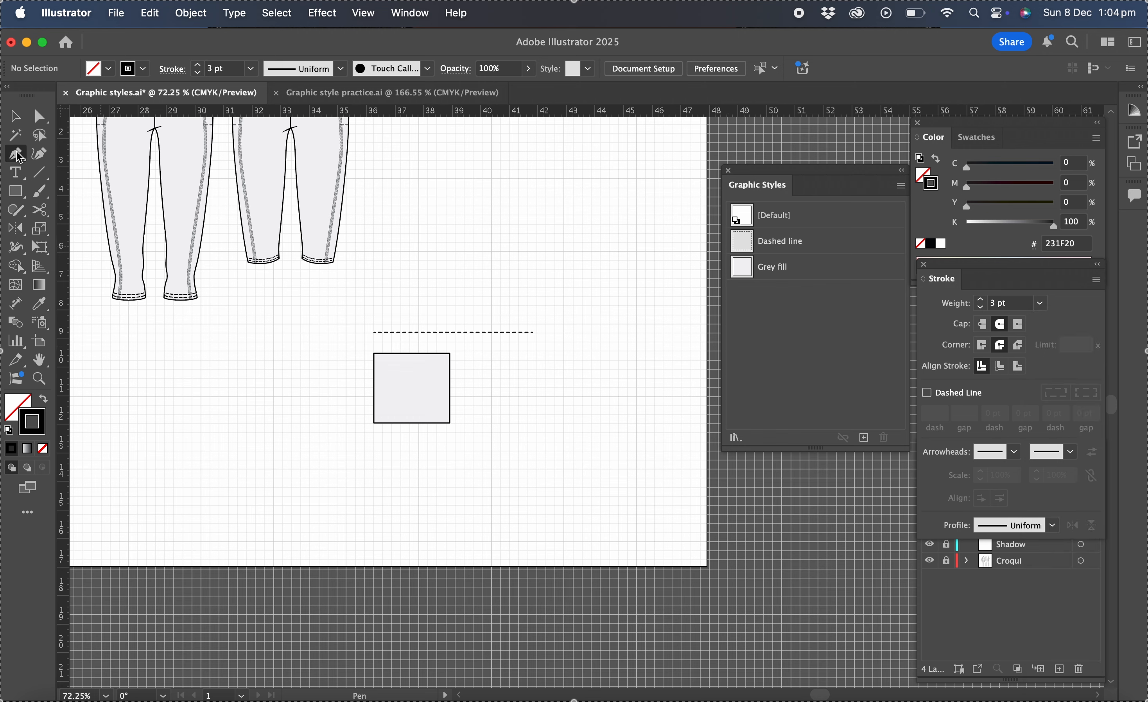
click(377, 452)
click(500, 451)
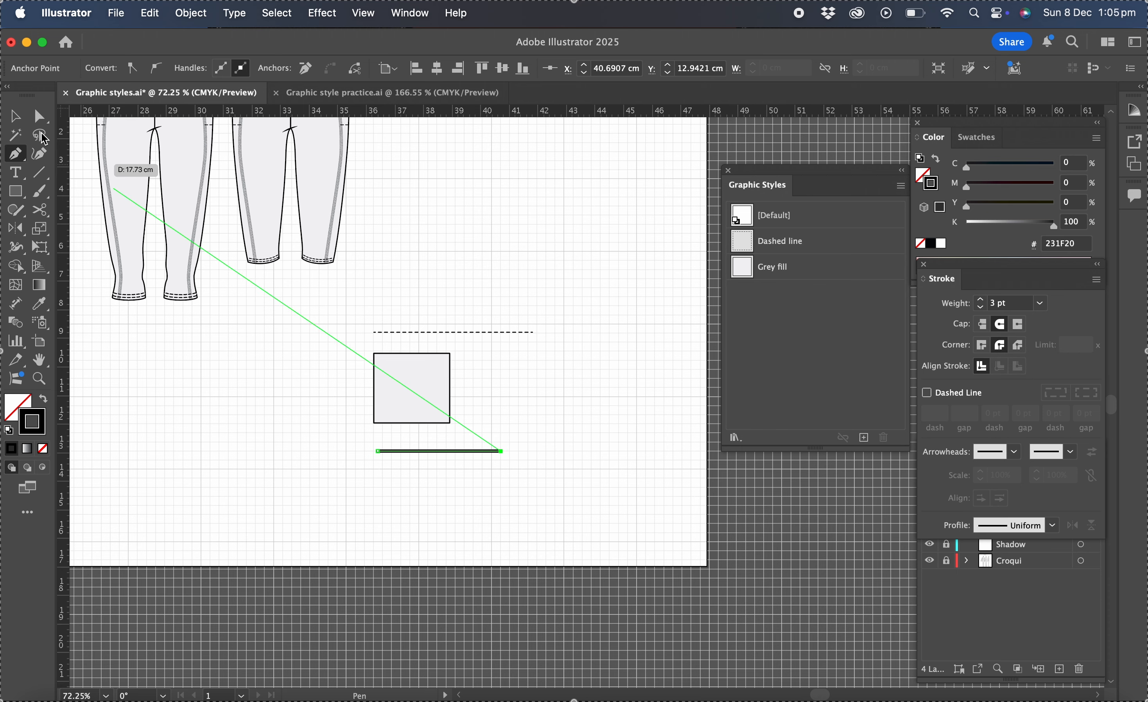
- Select the line and add a second stroke to its appearance, set to white at 2 pt
click(15, 116)
click(542, 267)
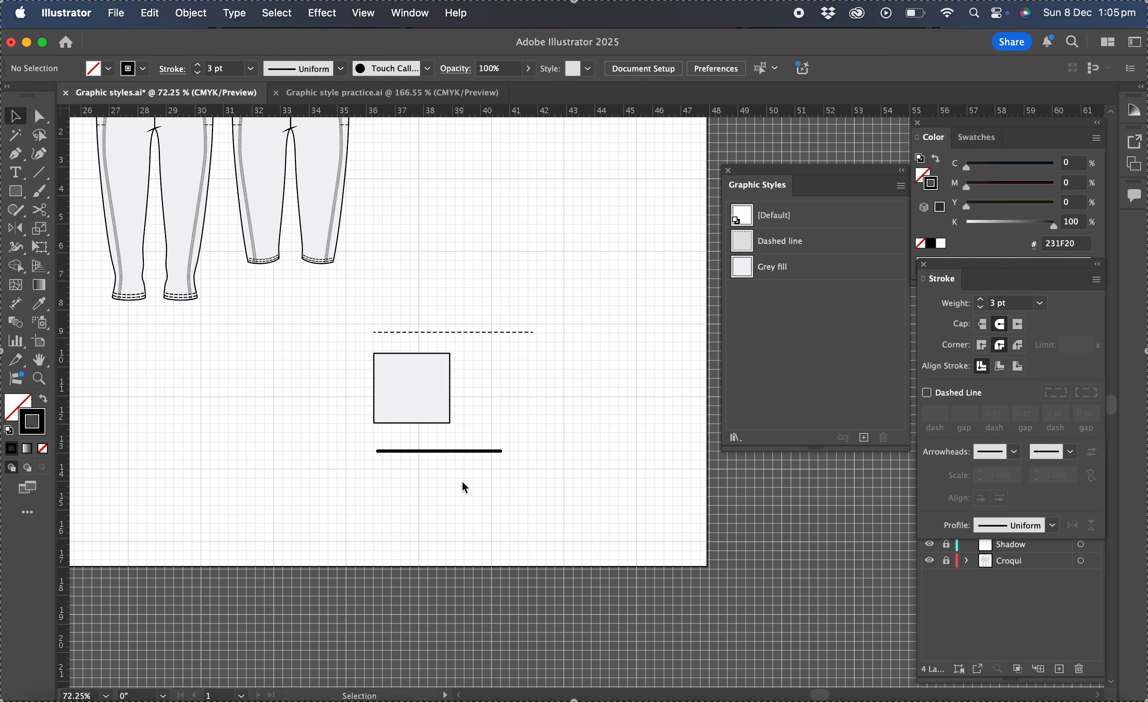
click(464, 452)
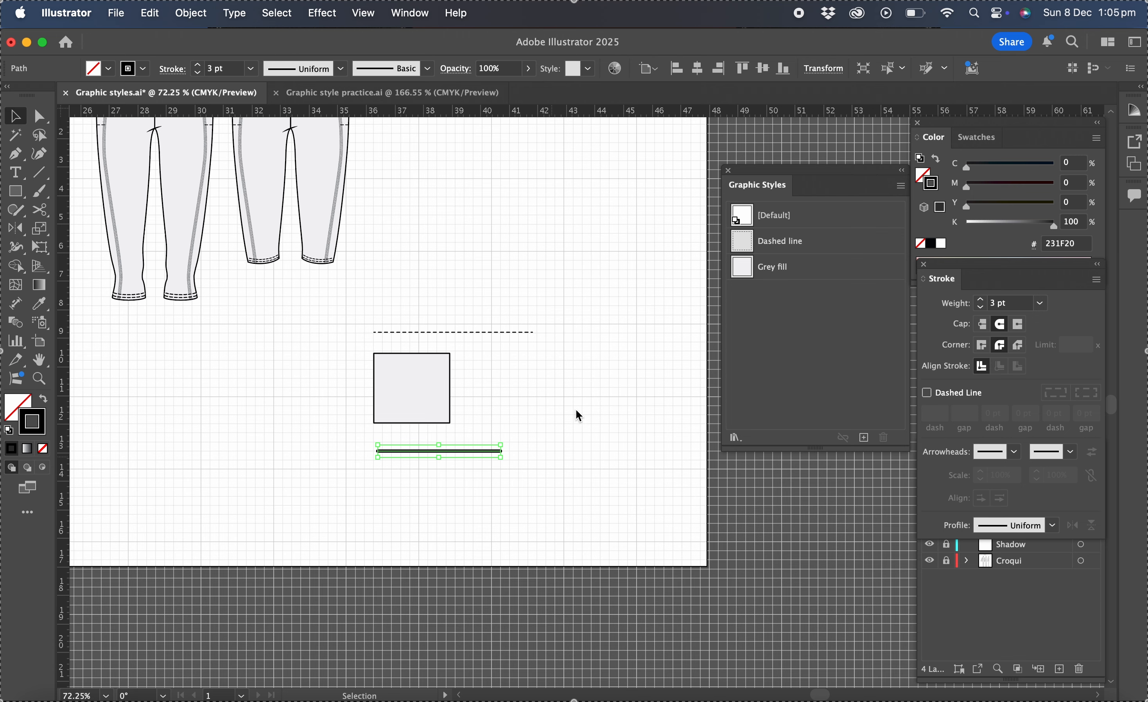
click(411, 13)
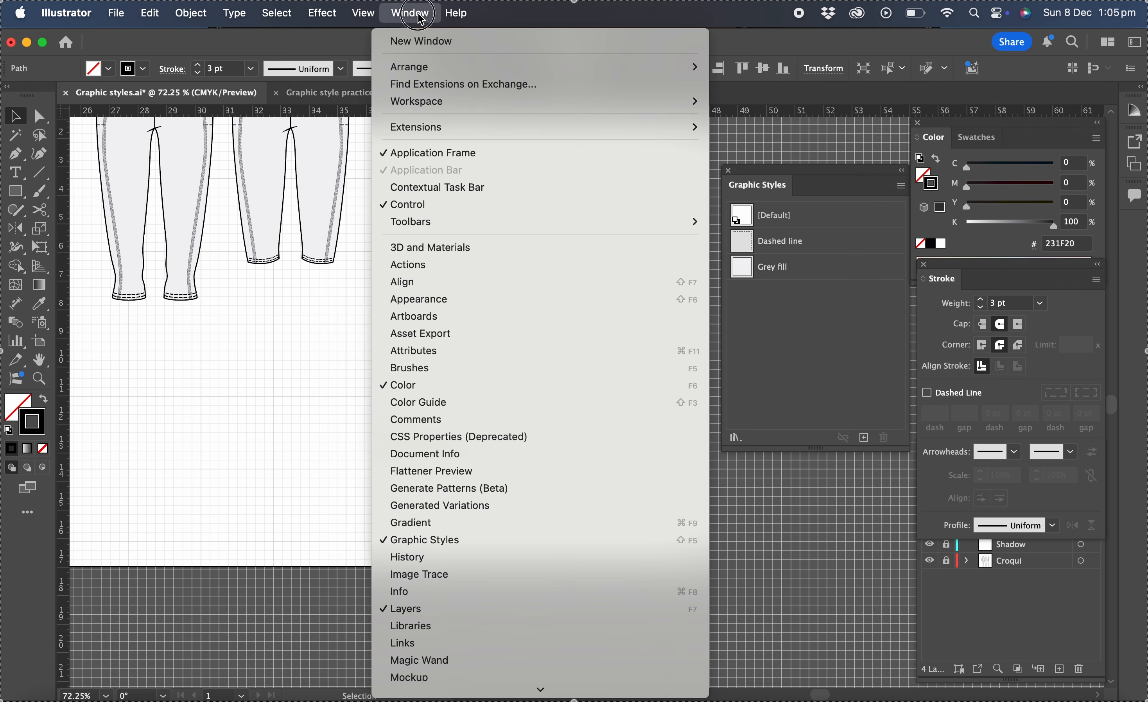
click(441, 300)
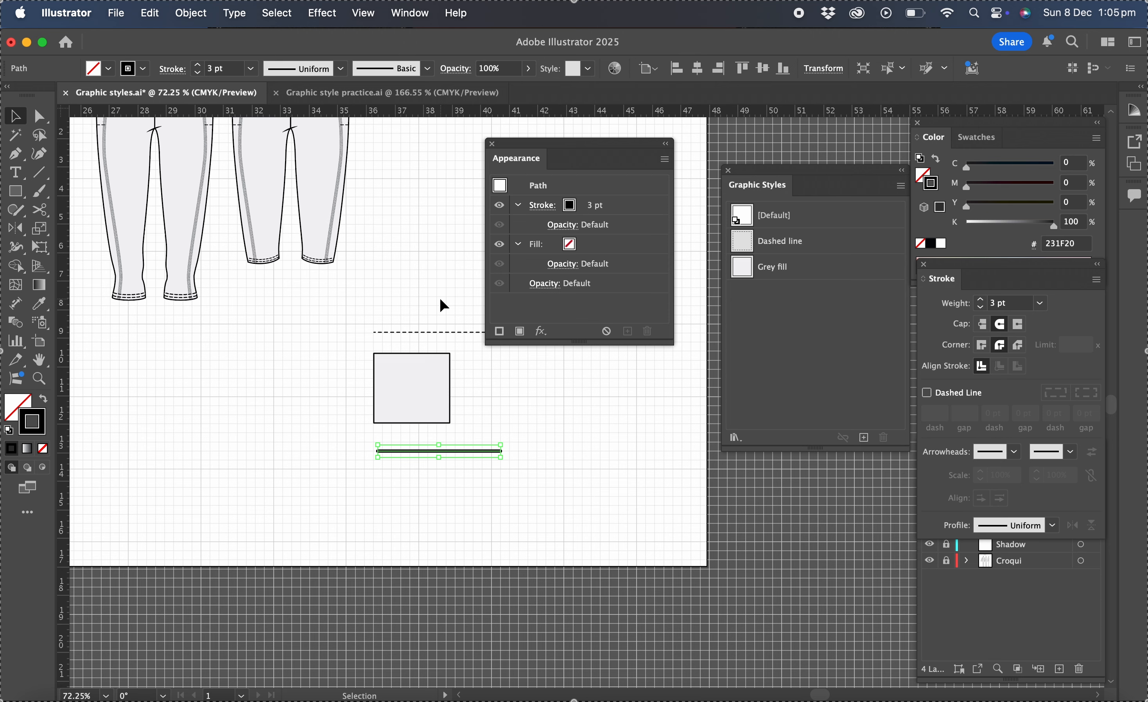
click(500, 332)
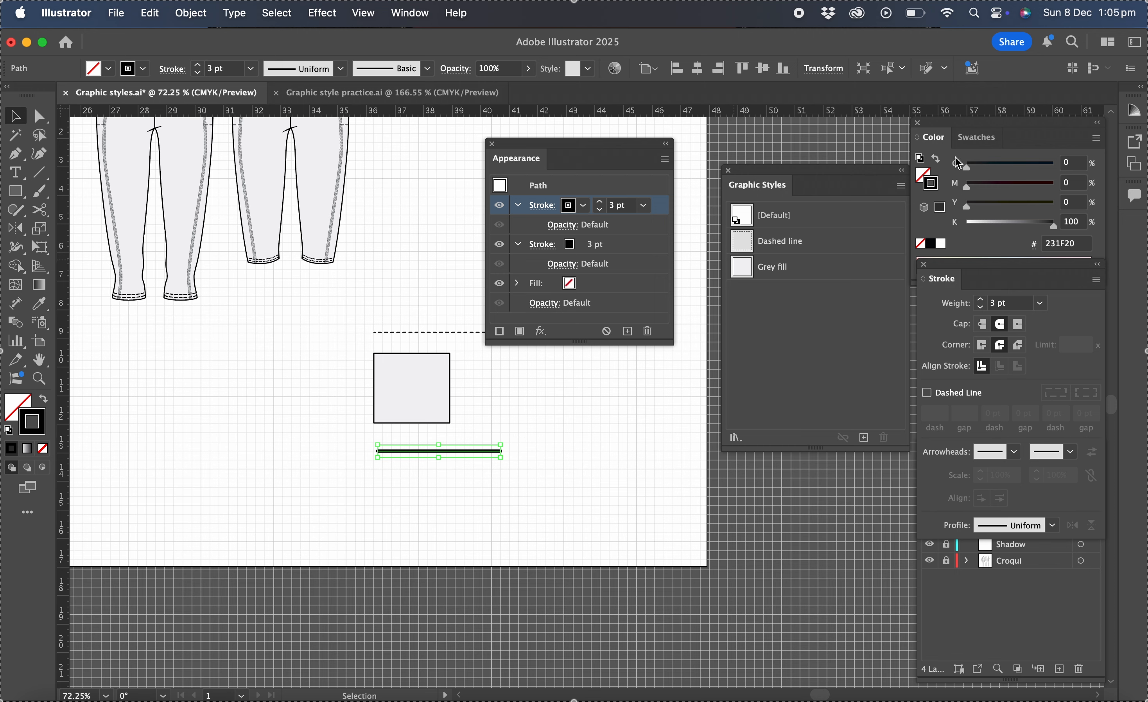
click(942, 244)
click(1042, 304)
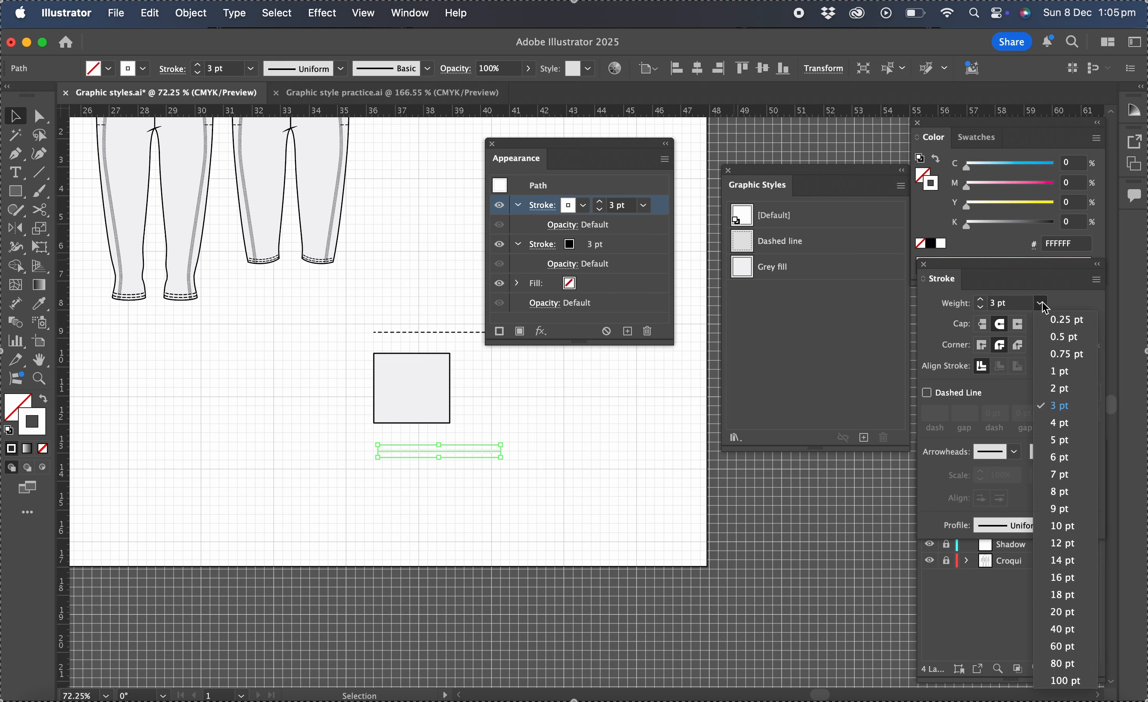
click(1049, 392)
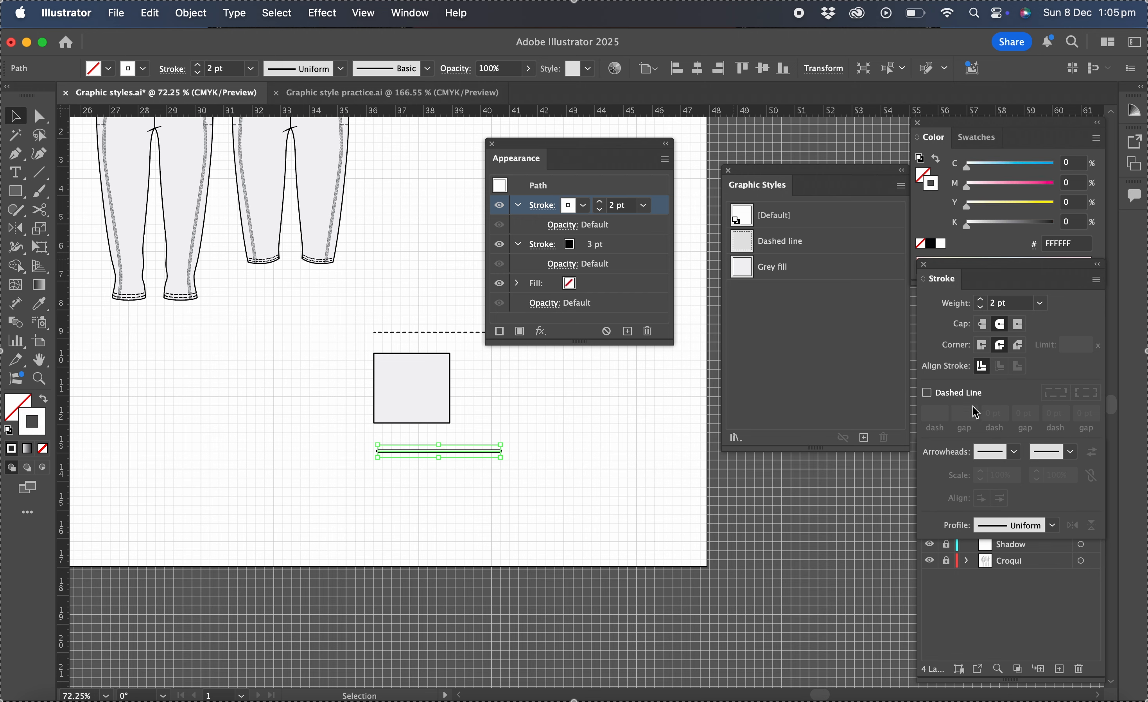
- Select the double-stroked line and save it as a new graphic style named Draw string
scroll(527, 454, up, 3)
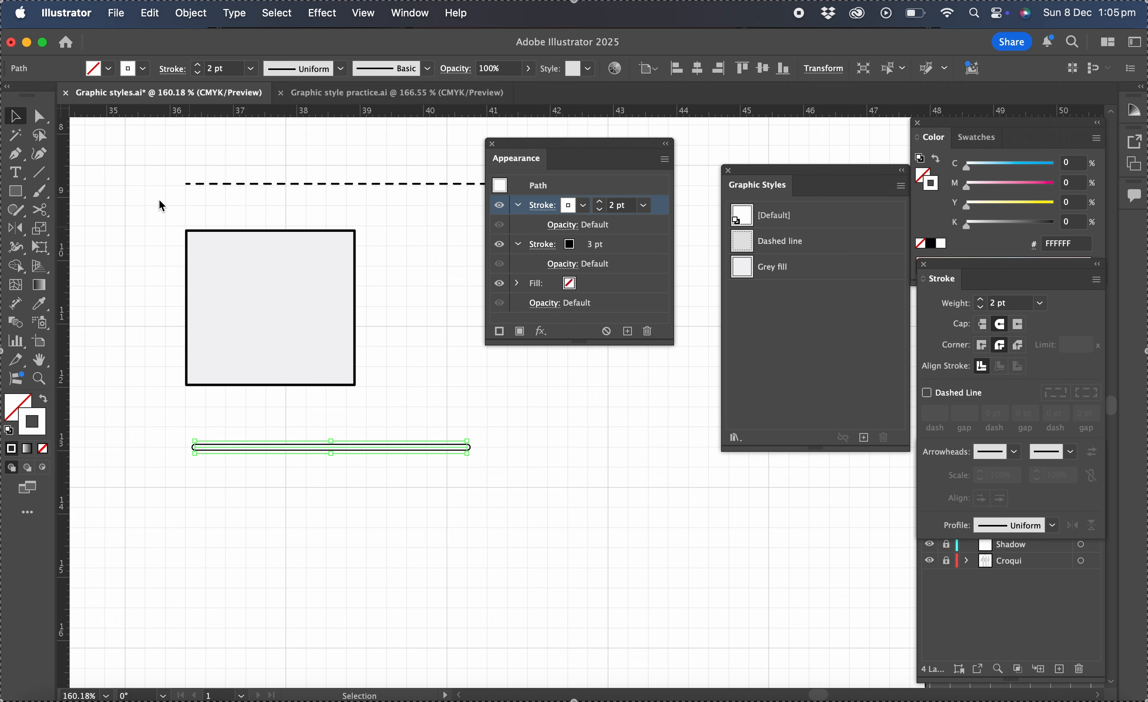
drag(171, 420, 558, 475)
click(864, 438)
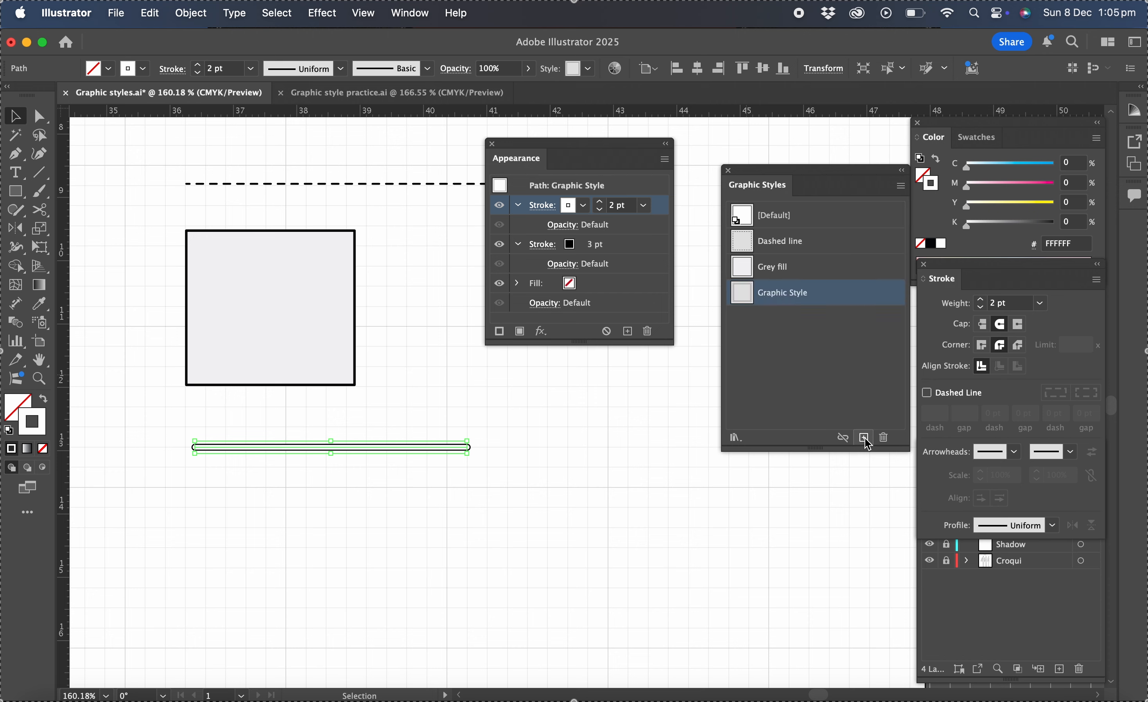
double_click(781, 294)
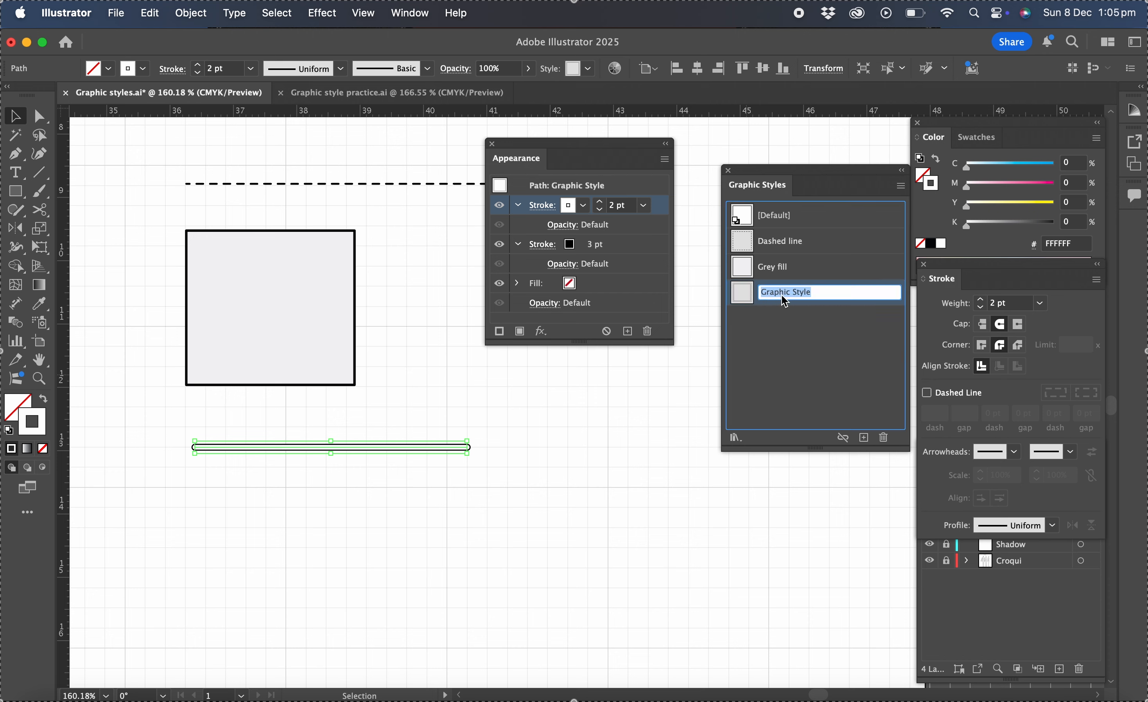
text(Draw strig)
click(682, 374)
- Draw a curved path below the line with the Pen tool and apply the Draw string graphic style to it
scroll(538, 450, down, 3)
scroll(538, 450, left, 4)
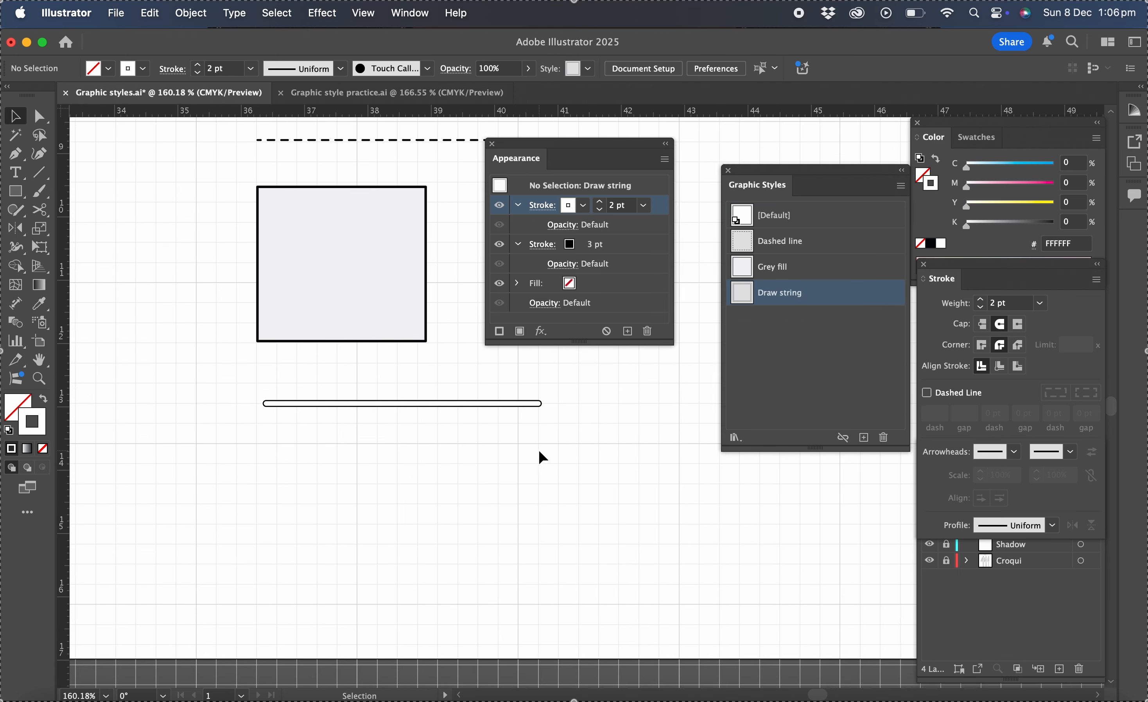
click(16, 154)
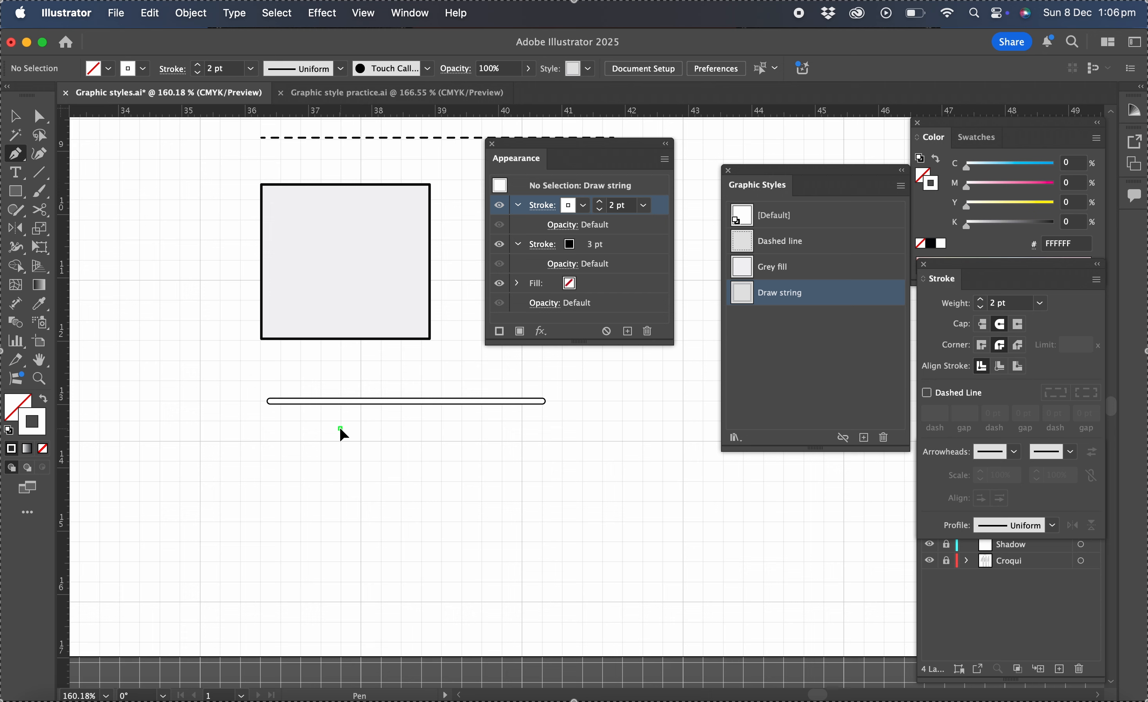
drag(305, 501, 321, 520)
drag(333, 573, 322, 586)
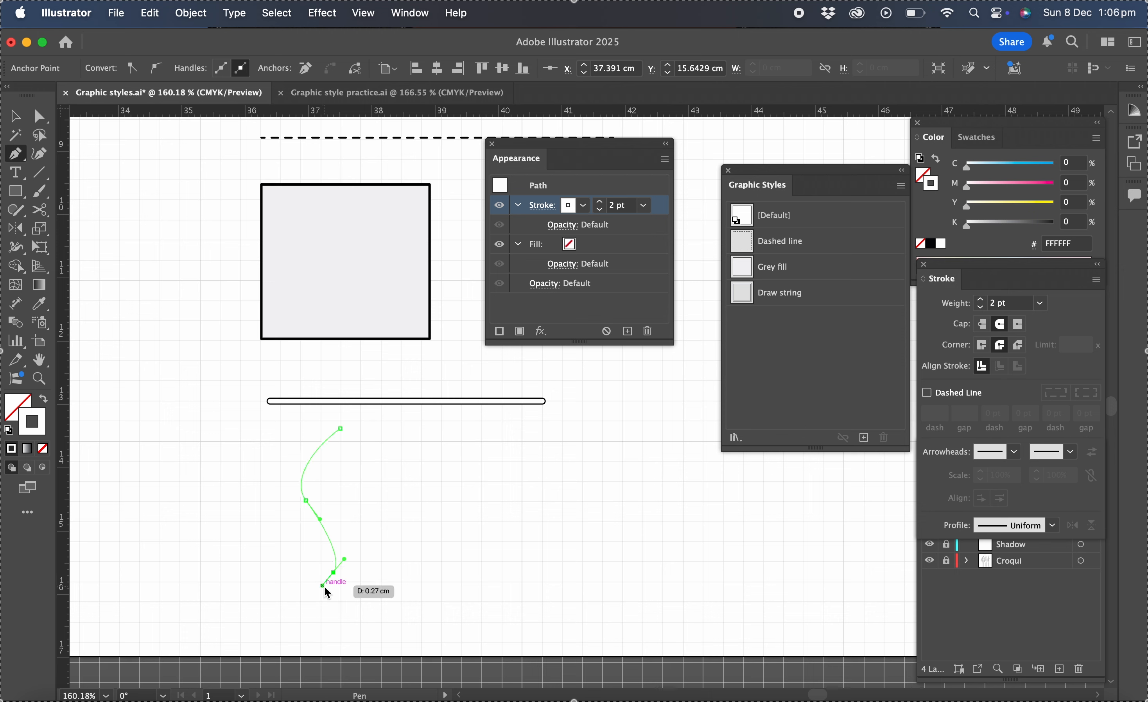
click(791, 297)
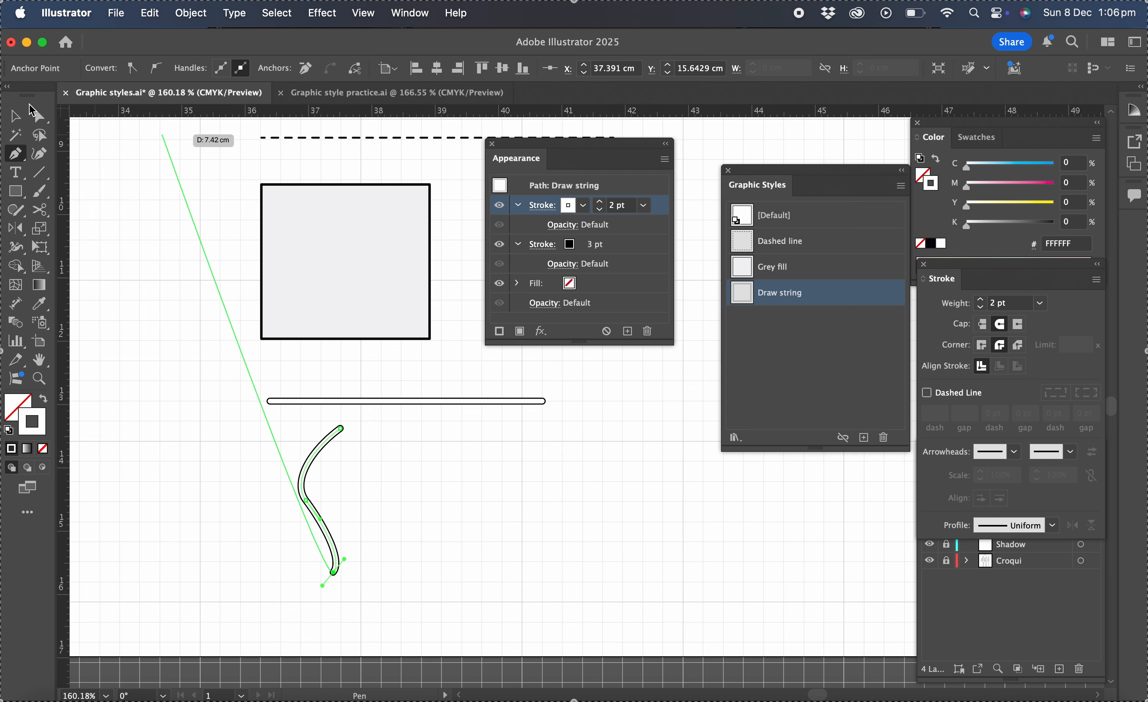
click(15, 117)
click(398, 477)
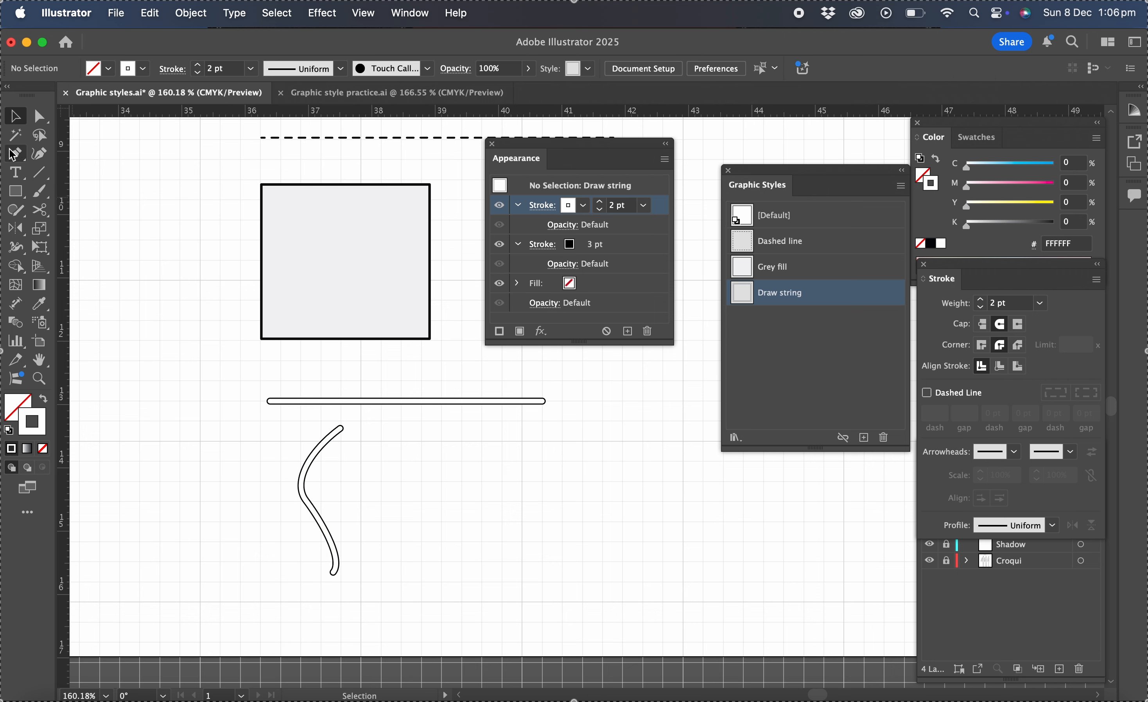
- Draw a closed leaf-shaped path to the right of the curve with the Pen tool
click(16, 159)
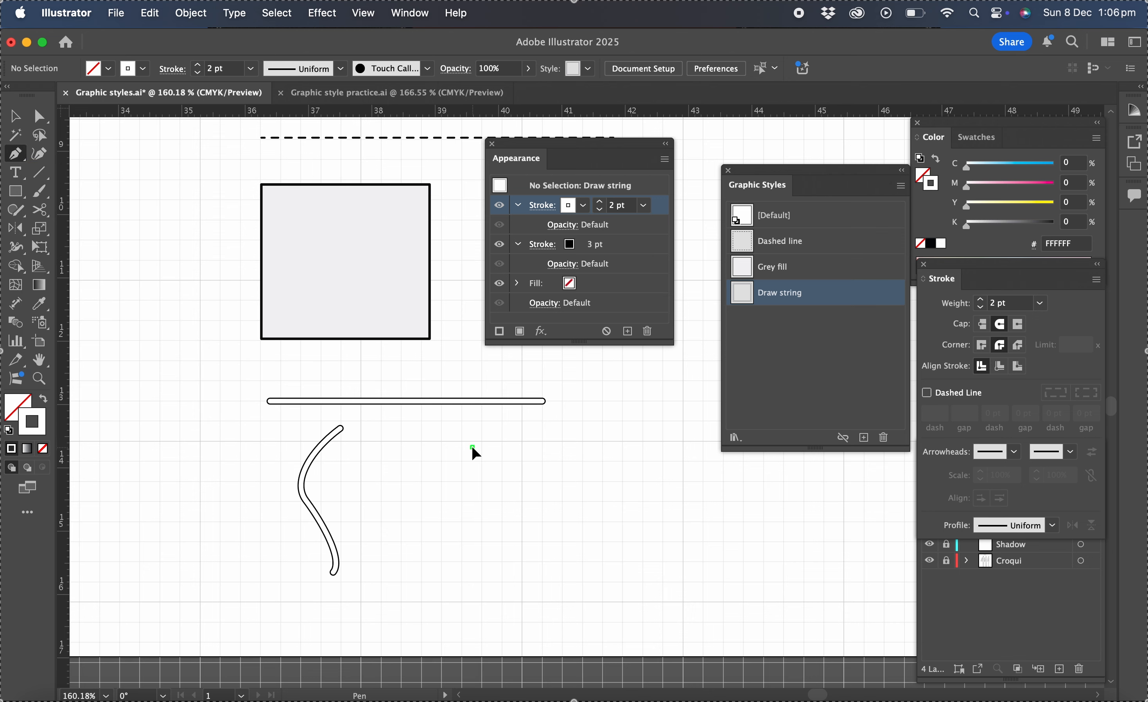
drag(472, 447, 448, 459)
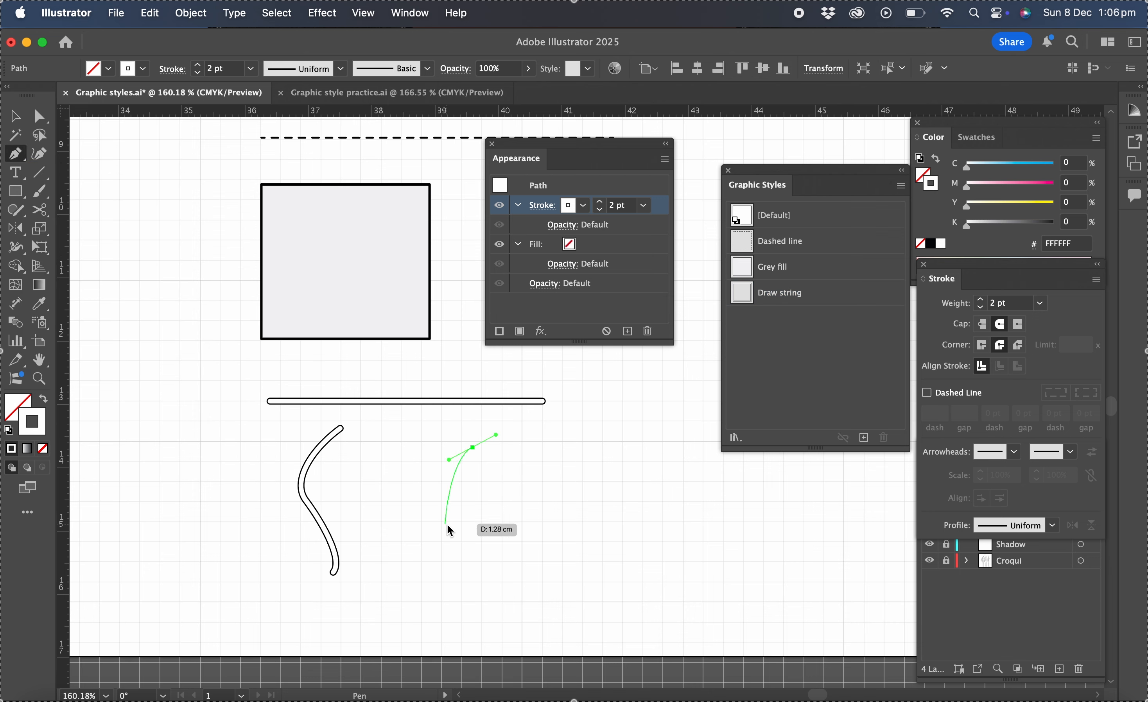
drag(448, 535, 470, 548)
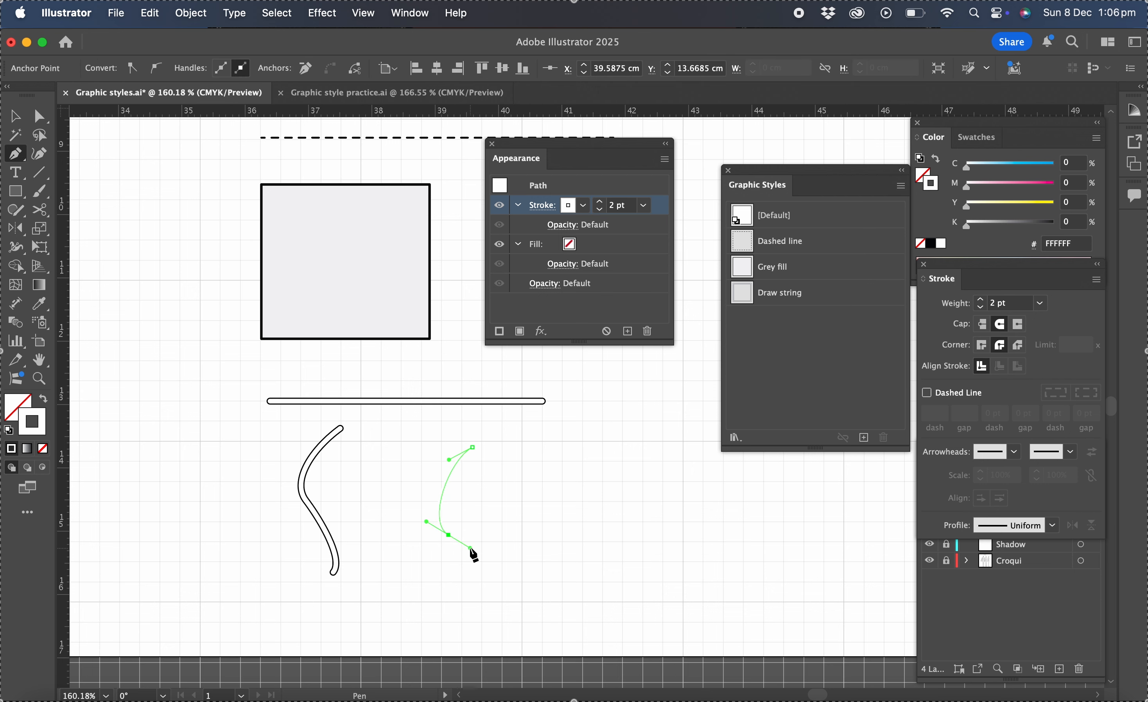
click(472, 448)
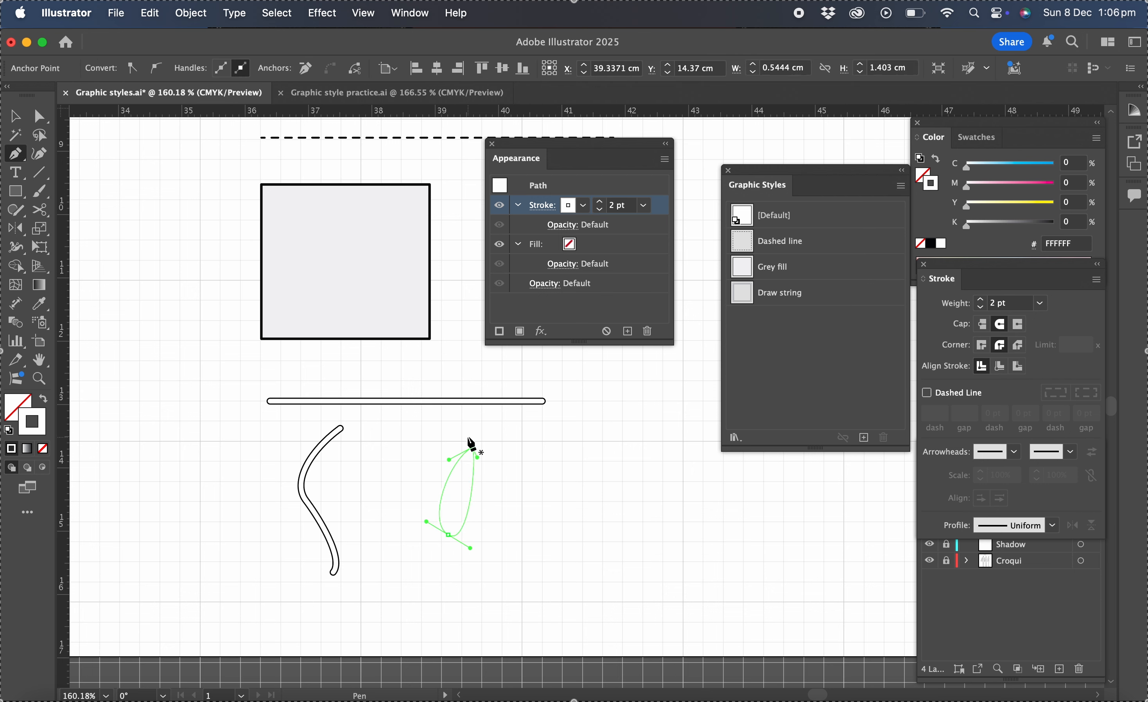
- Reset the leaf shape to the default fill and stroke, then remove its fill
click(9, 430)
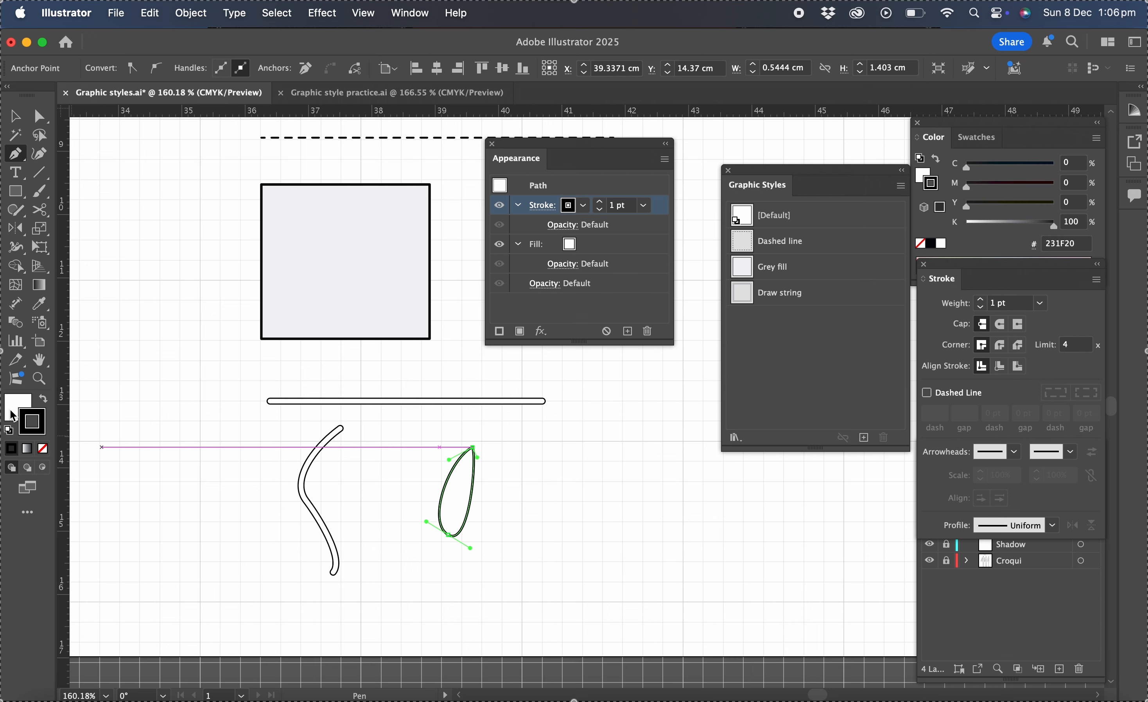
click(14, 416)
click(43, 449)
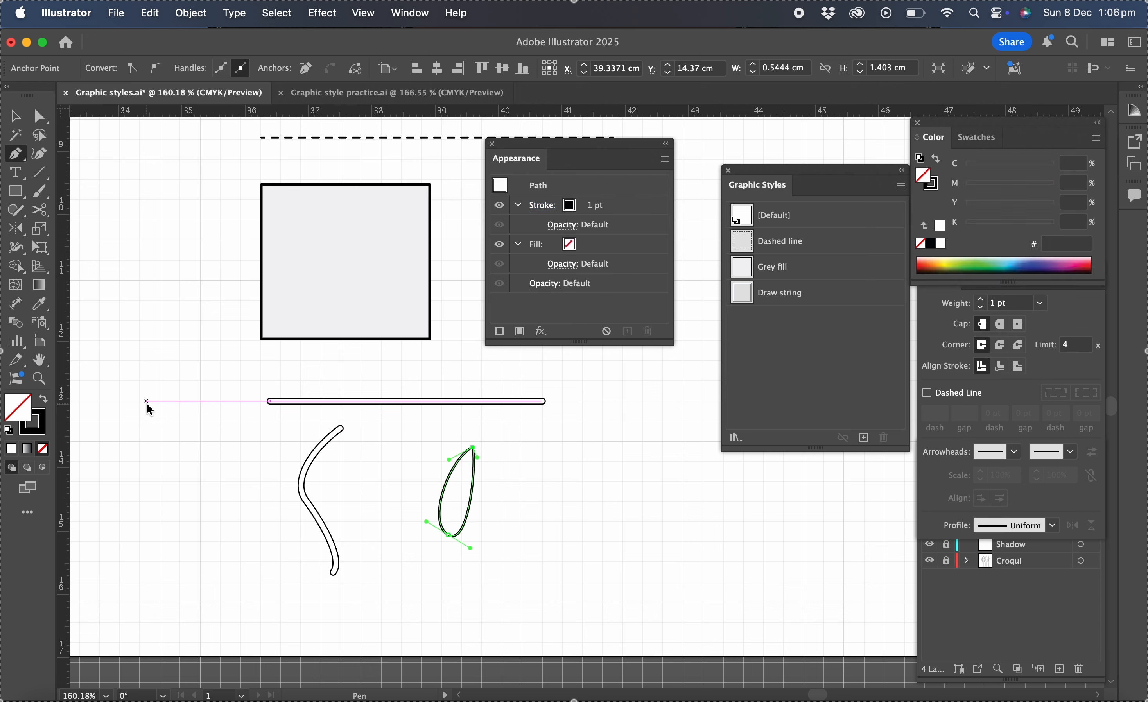
- Extend the leaf path downward into a stem with the Pen tool, then select the finished shape
key(v)
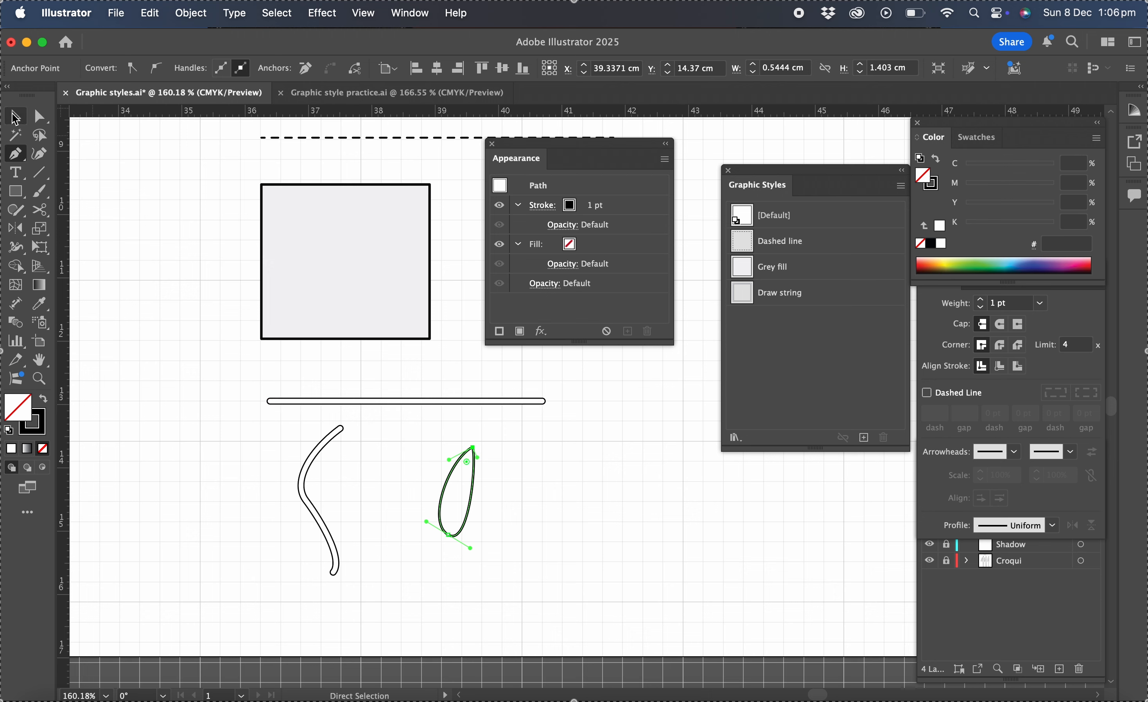
click(113, 186)
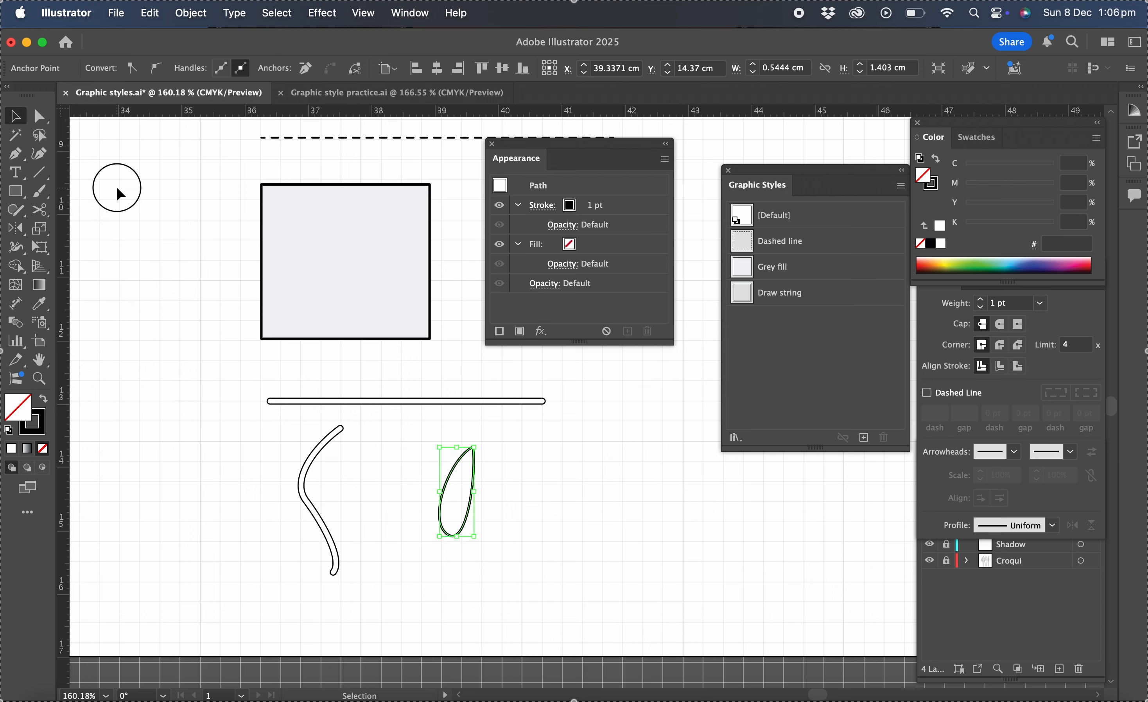
click(15, 154)
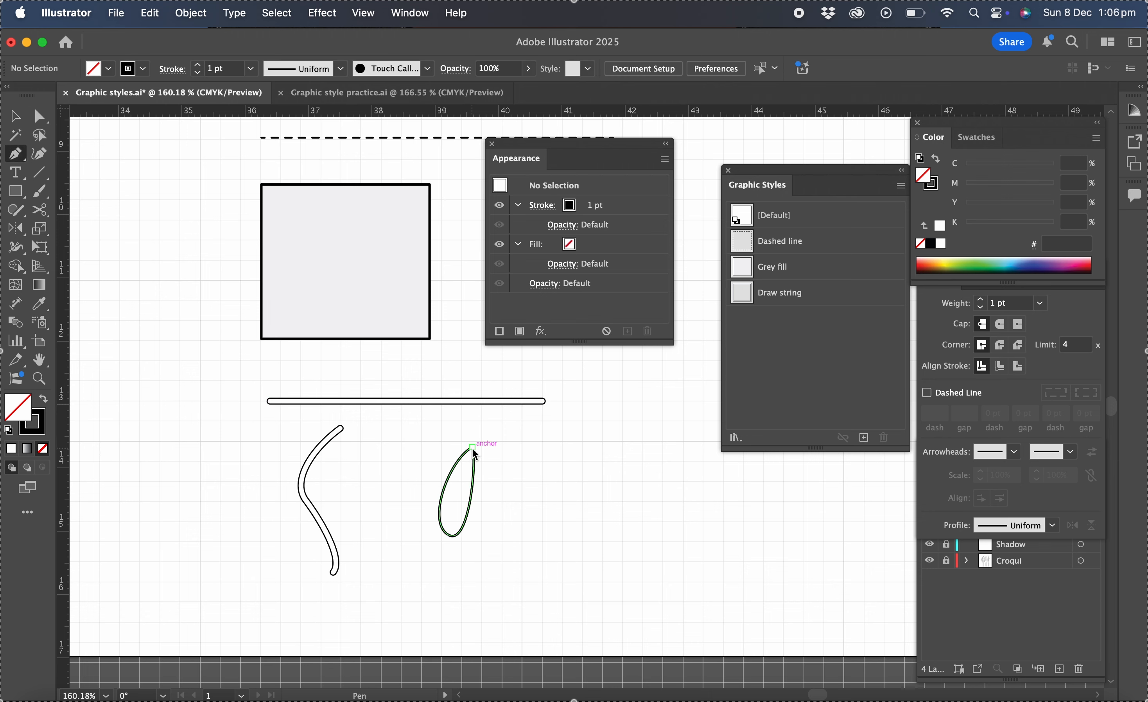
drag(472, 447, 459, 482)
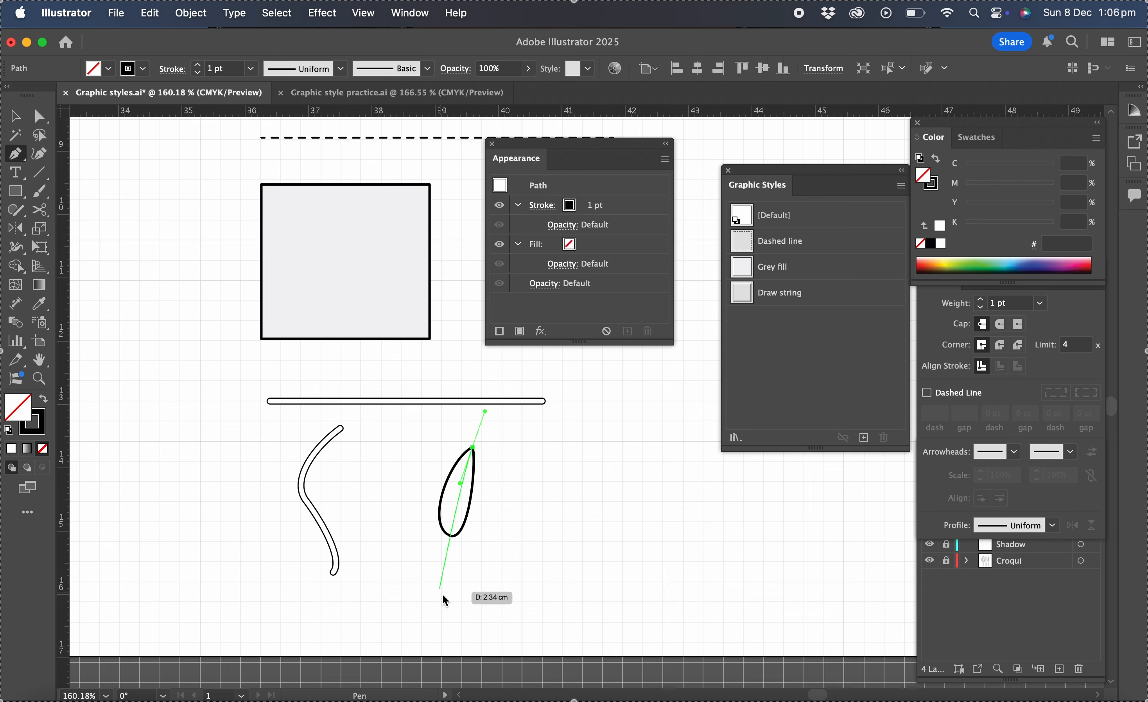
drag(456, 583, 475, 626)
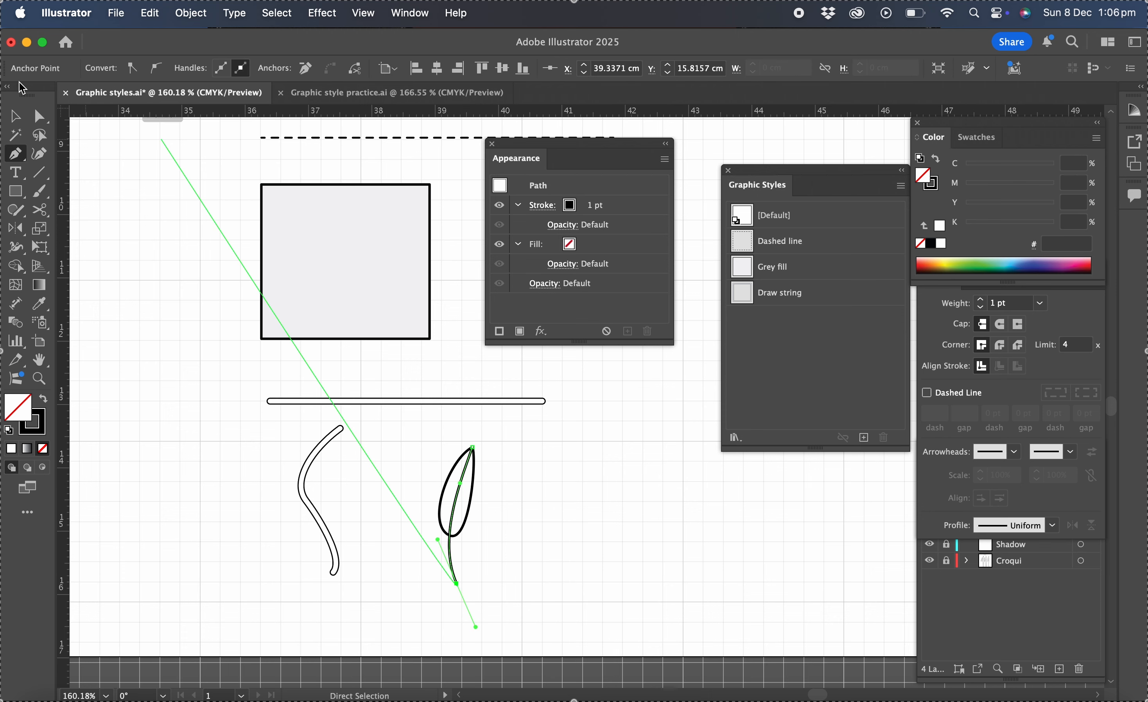
click(23, 115)
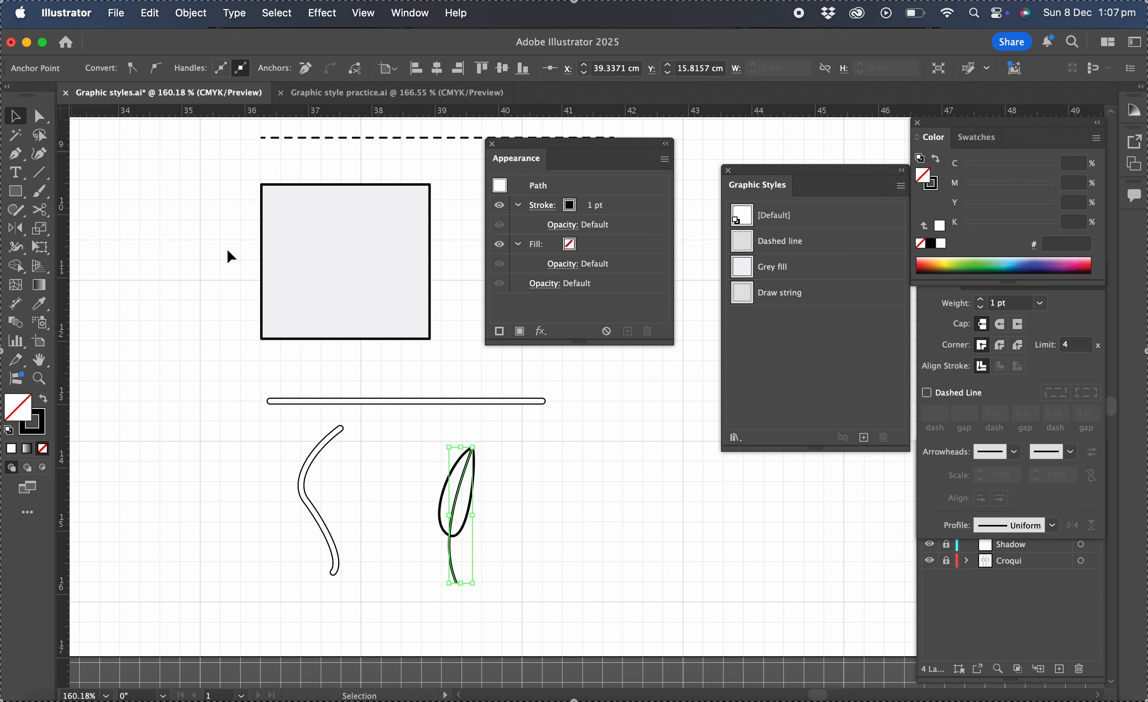
click(440, 489)
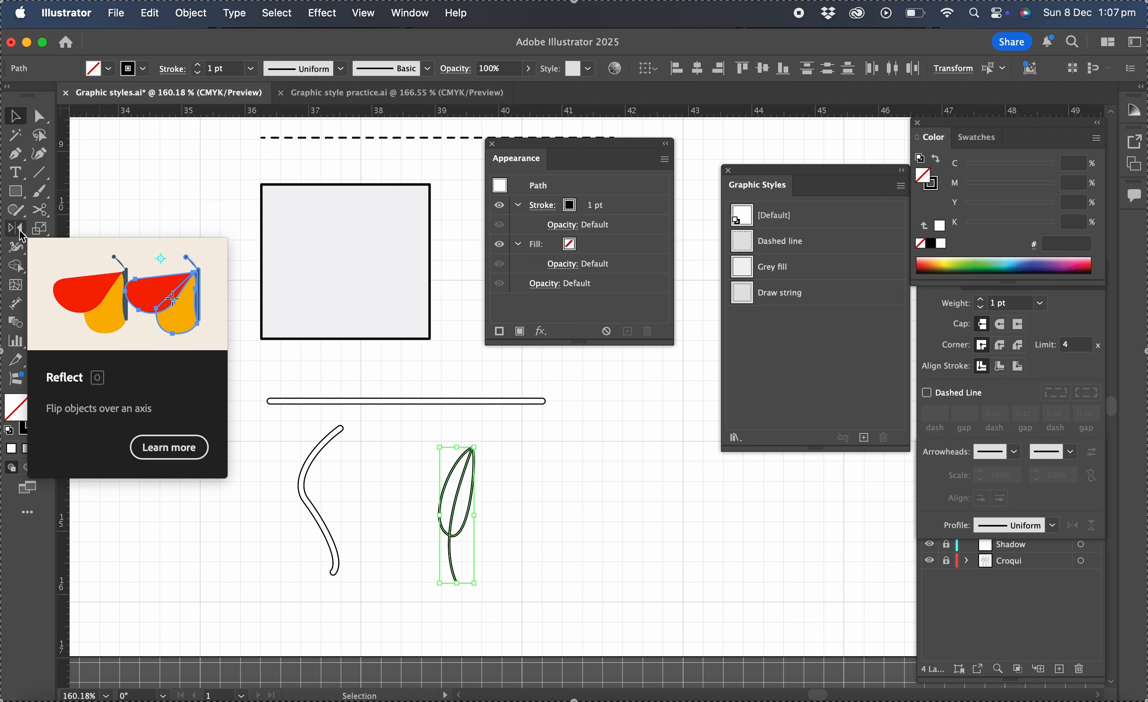
- Reflect a copy of the stemmed leaf across a vertical axis through its top point with the Reflect tool
click(20, 232)
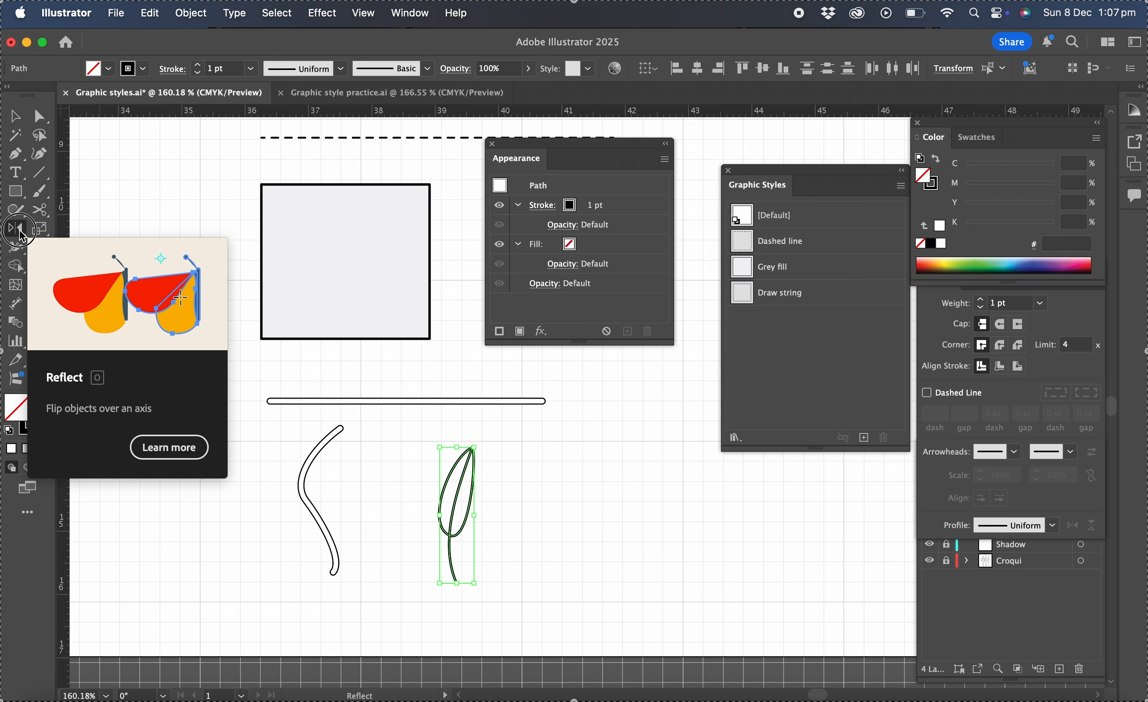
click(472, 448)
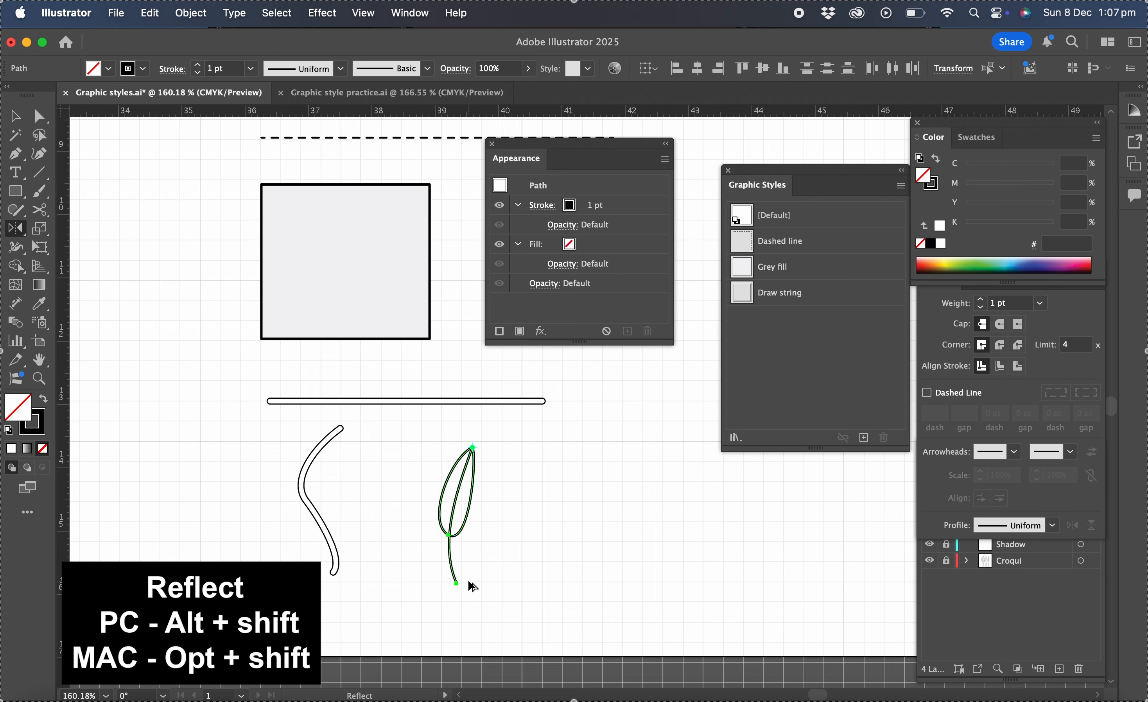
drag(473, 587, 470, 585)
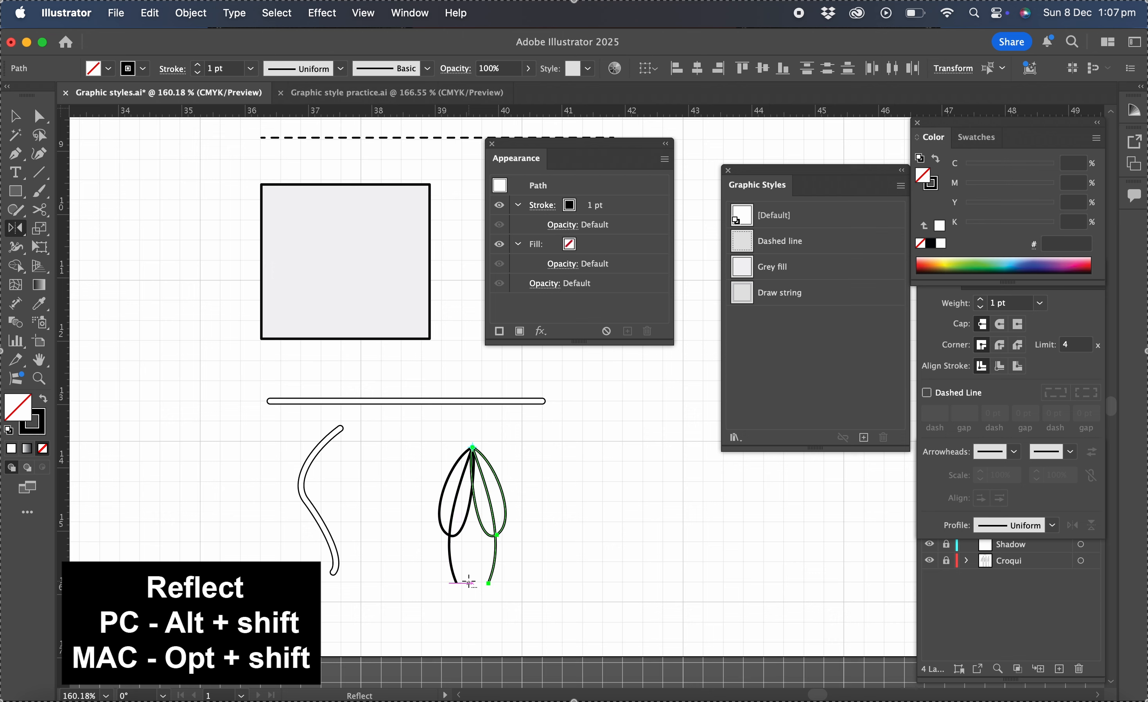
- Select both leaf shapes and apply the Draw string graphic style to them
click(14, 115)
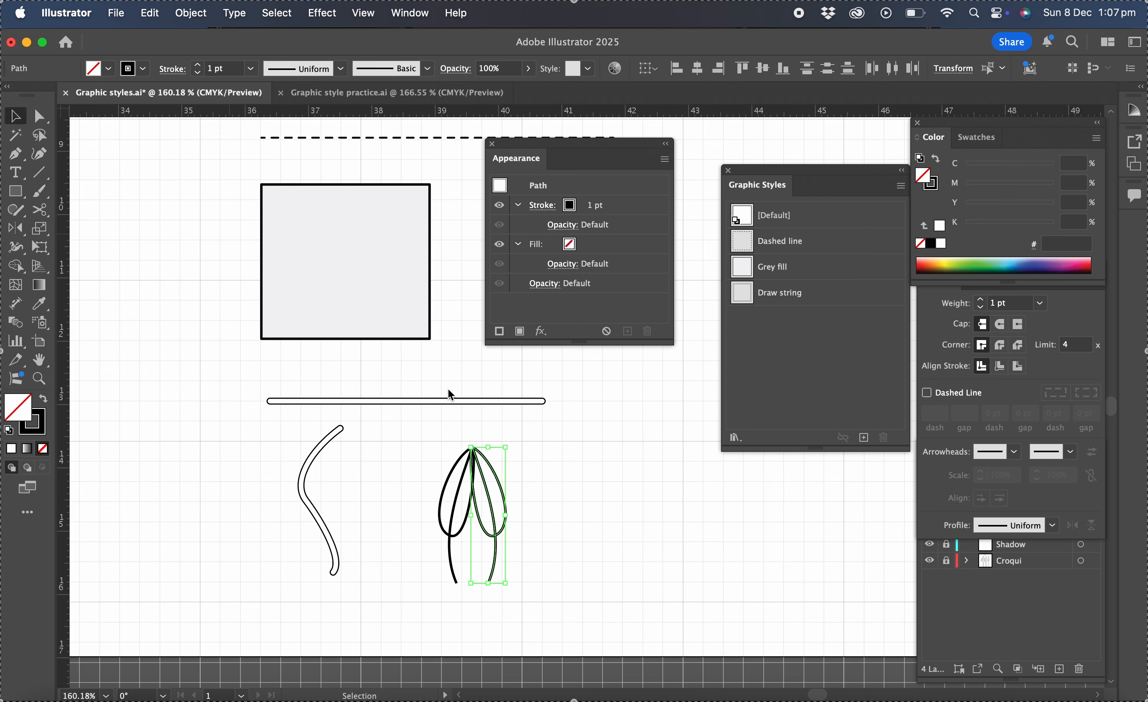
drag(425, 434, 526, 494)
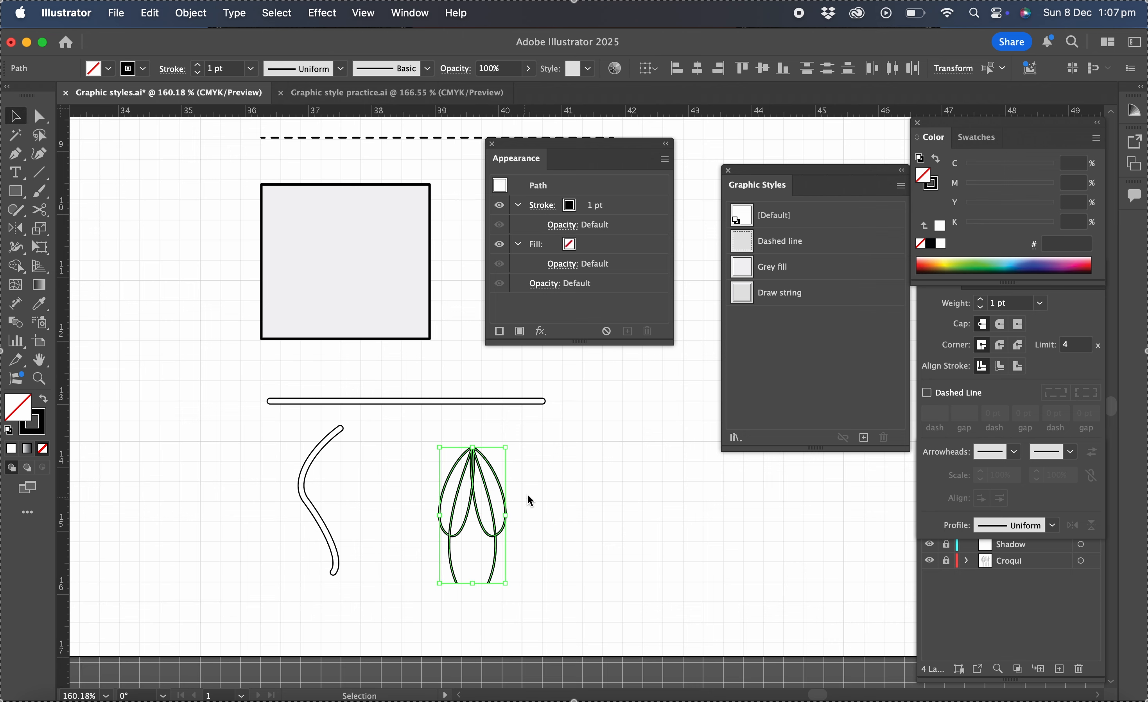
click(782, 297)
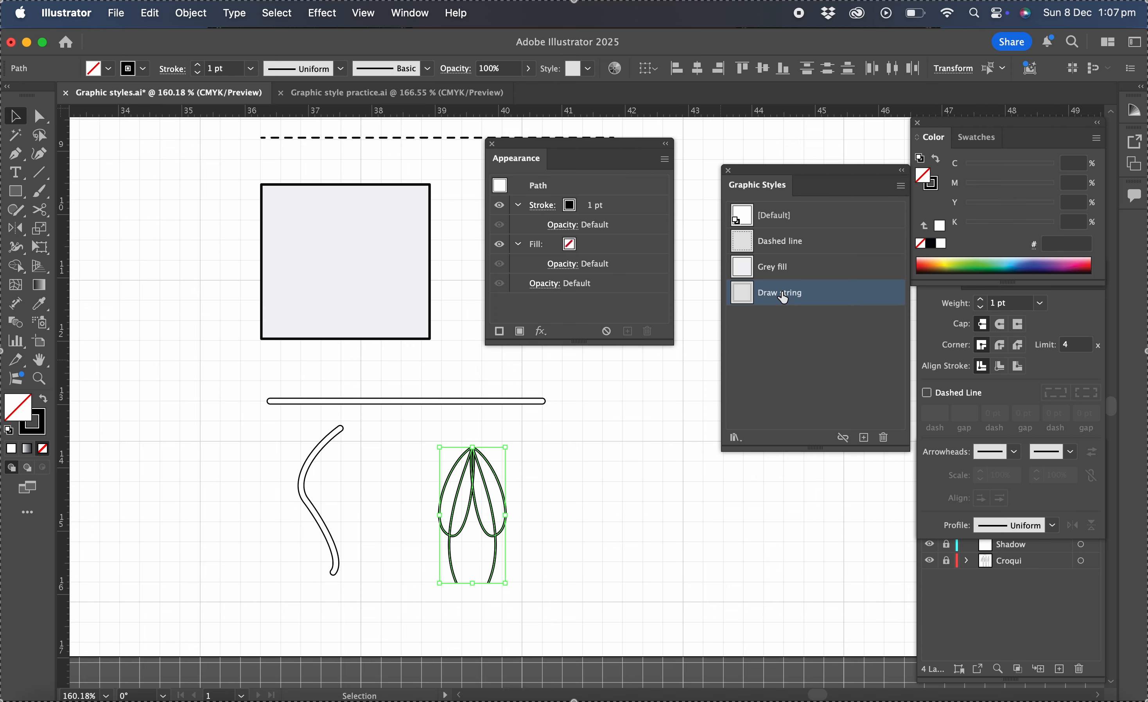
click(548, 494)
- Send one of the inner stem paths to the back of the stacking order
scroll(549, 491, left, 3)
scroll(549, 490, down, 1)
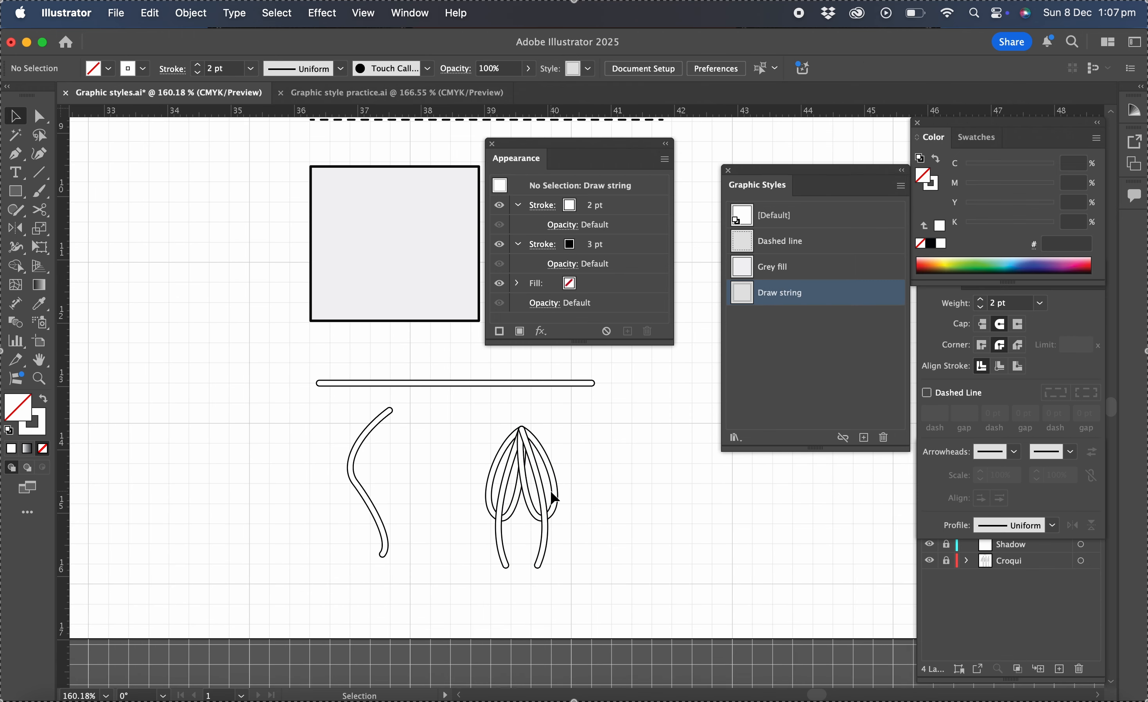
click(505, 556)
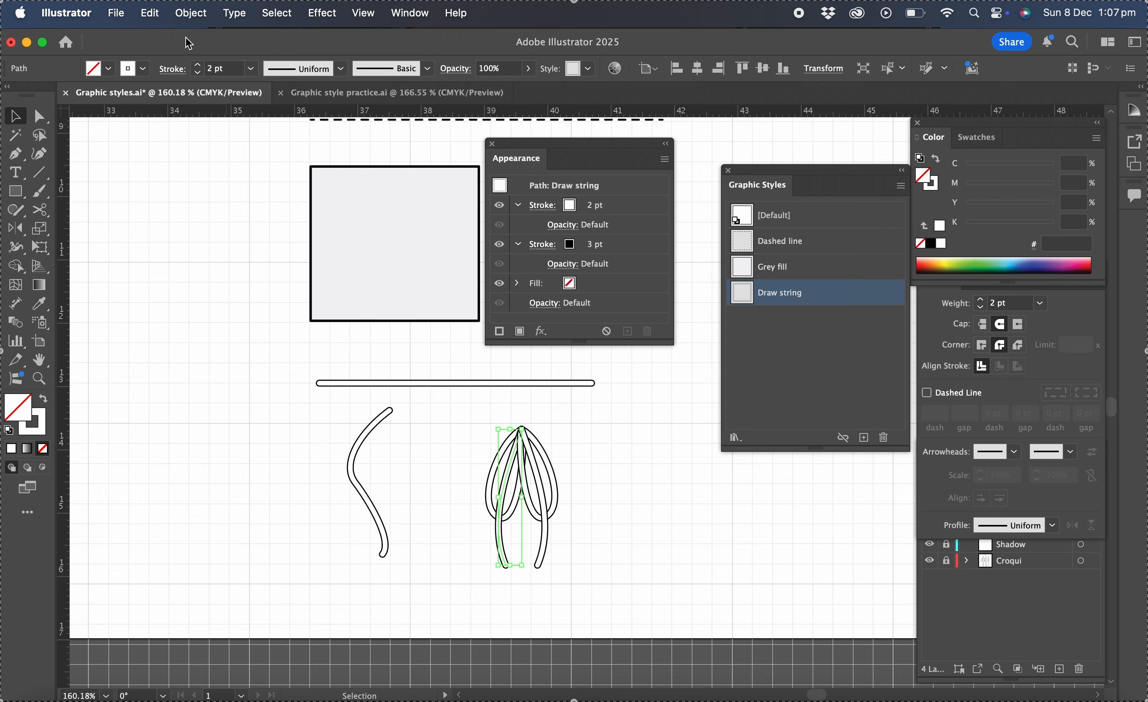
click(192, 14)
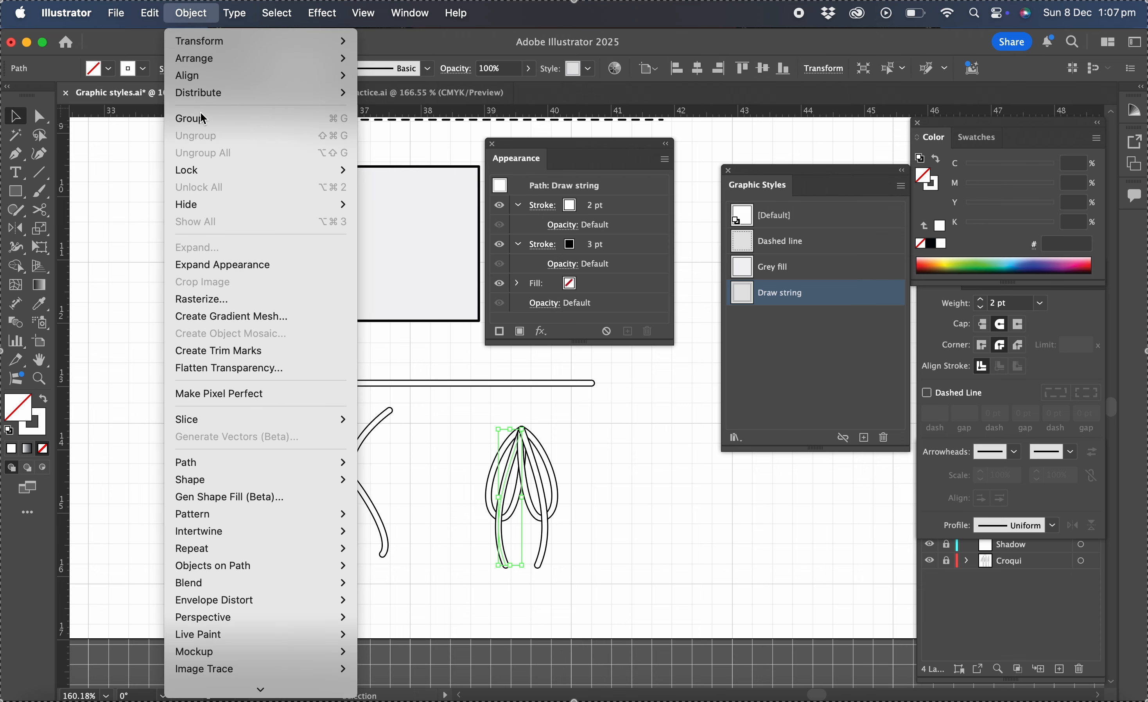
mouse_move(203, 58)
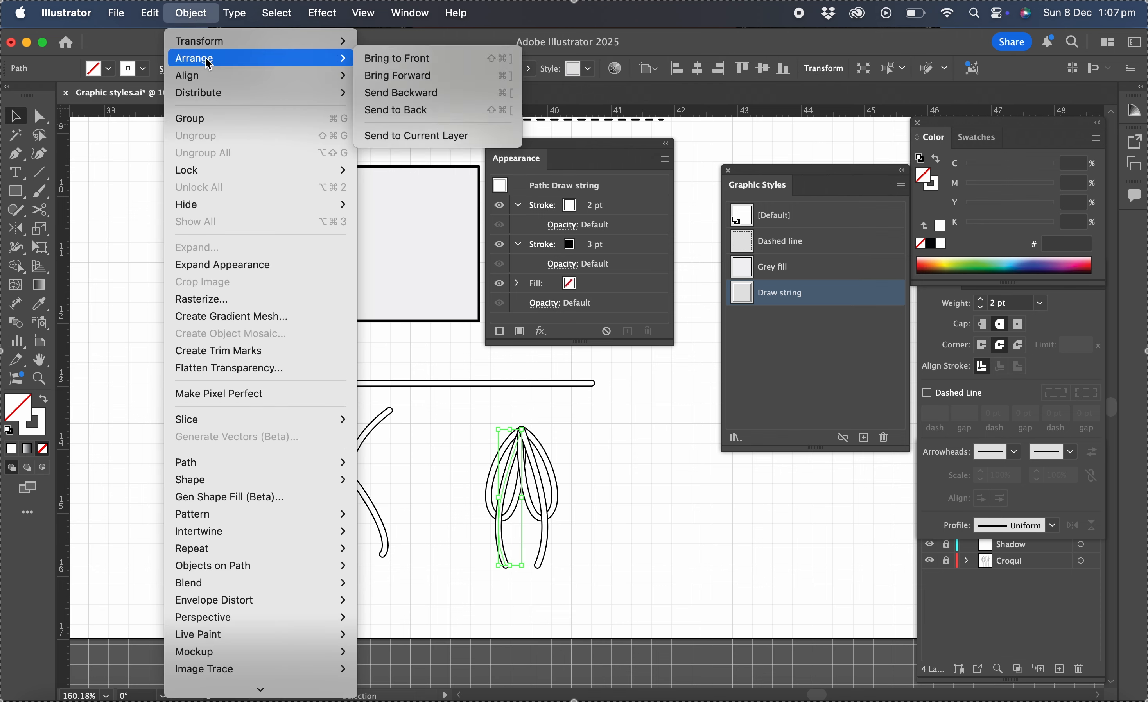
click(424, 109)
click(621, 445)
- Draw a short curved path beside the loops with the Pen tool and apply the Draw string graphic style
scroll(572, 436, up, 5)
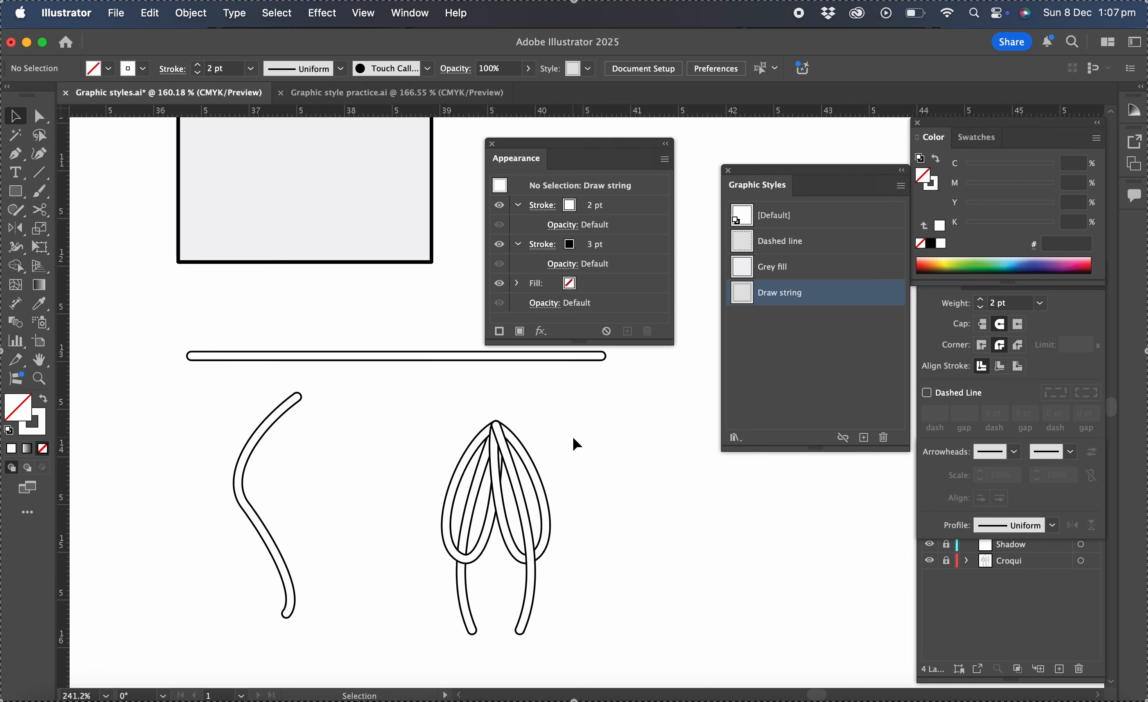
scroll(572, 436, down, 2)
scroll(572, 437, right, 2)
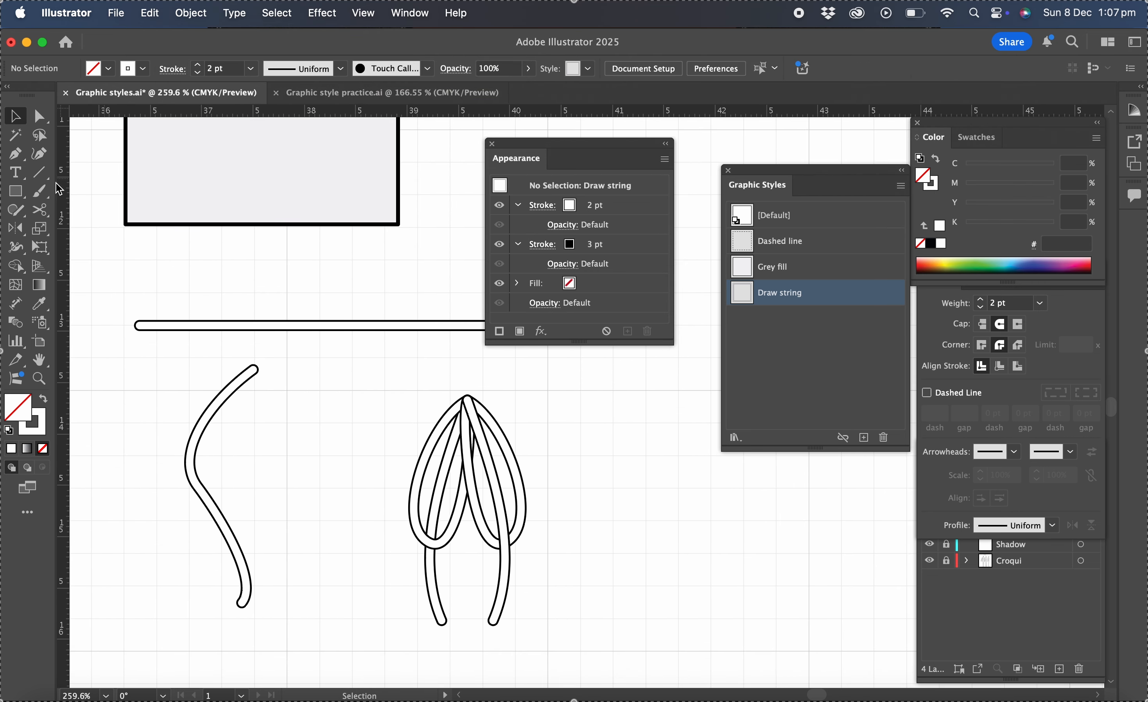
click(22, 152)
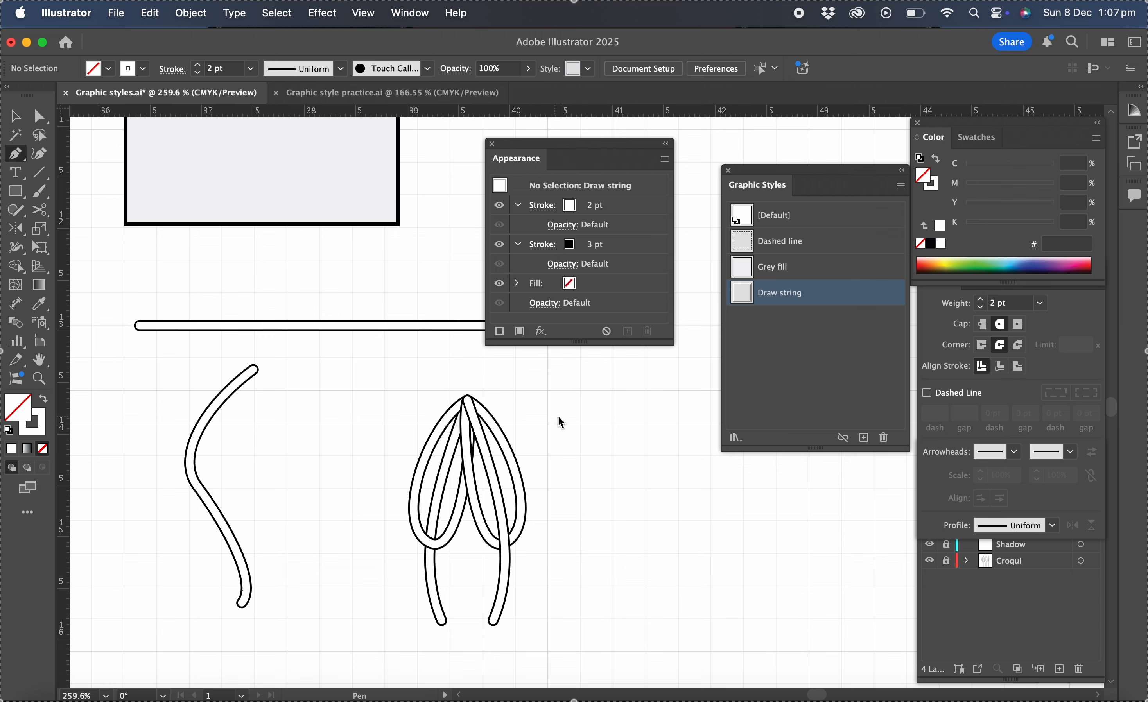
drag(540, 403, 561, 404)
scroll(562, 404, up, 3)
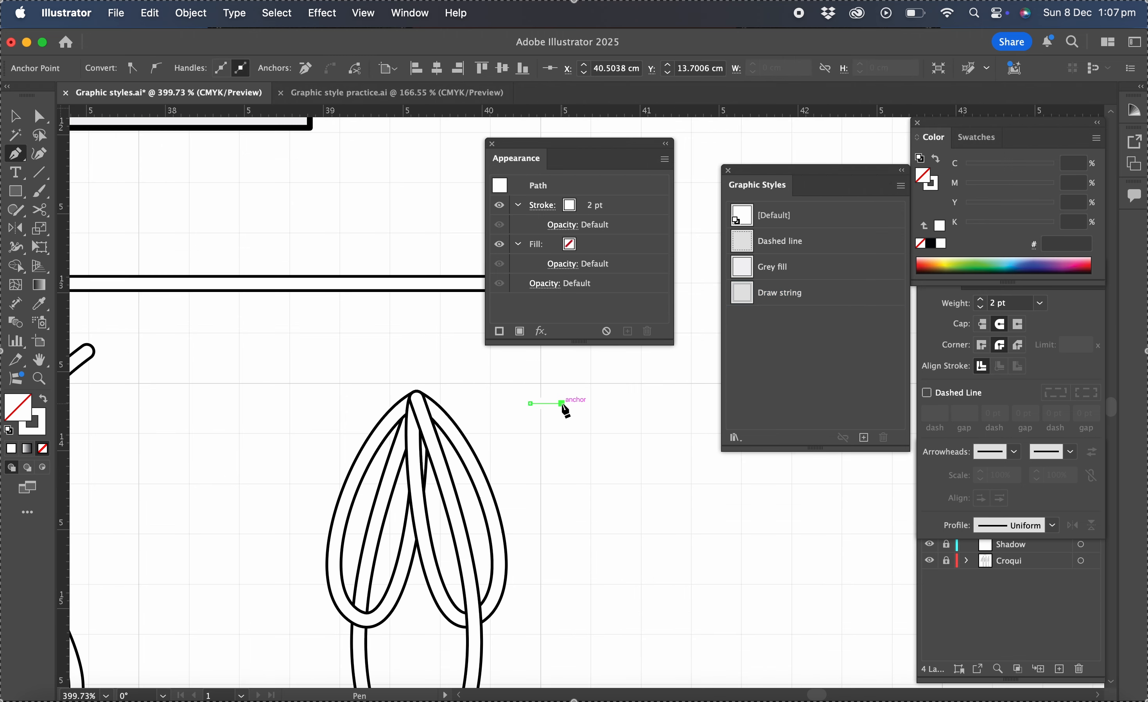
click(9, 432)
drag(15, 153, 76, 210)
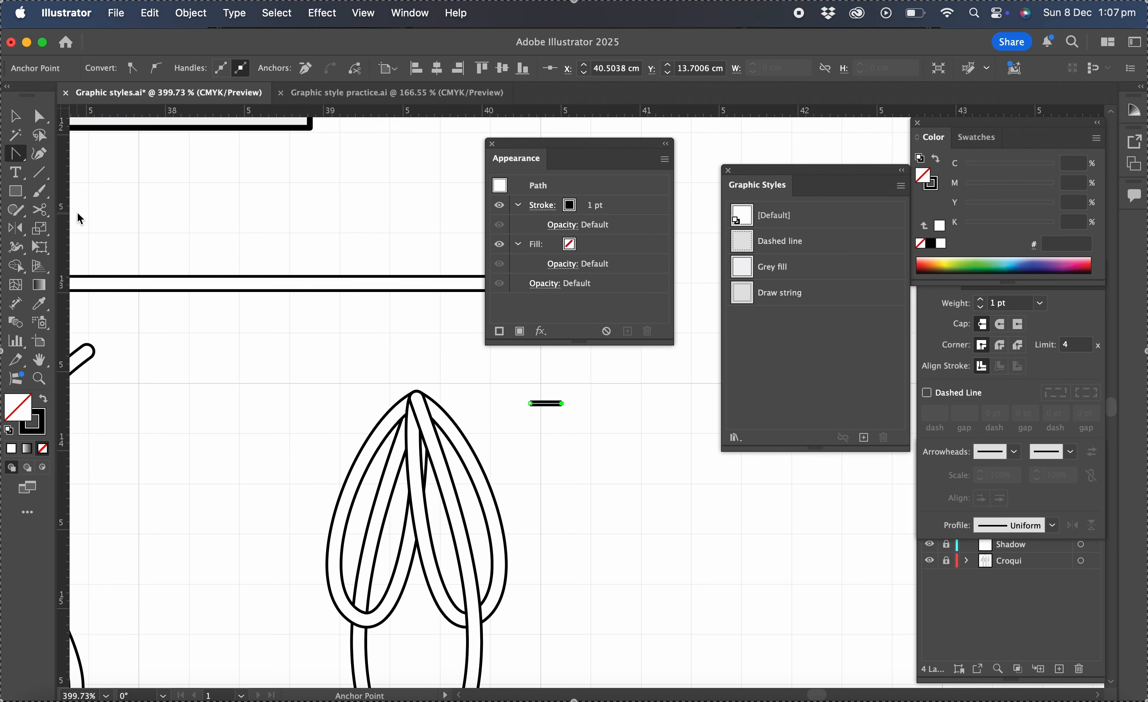
click(546, 406)
drag(547, 410, 551, 406)
click(779, 293)
key(v)
click(608, 424)
- Duplicate the small curved piece below the original and rotate the copy to form a knot
click(551, 401)
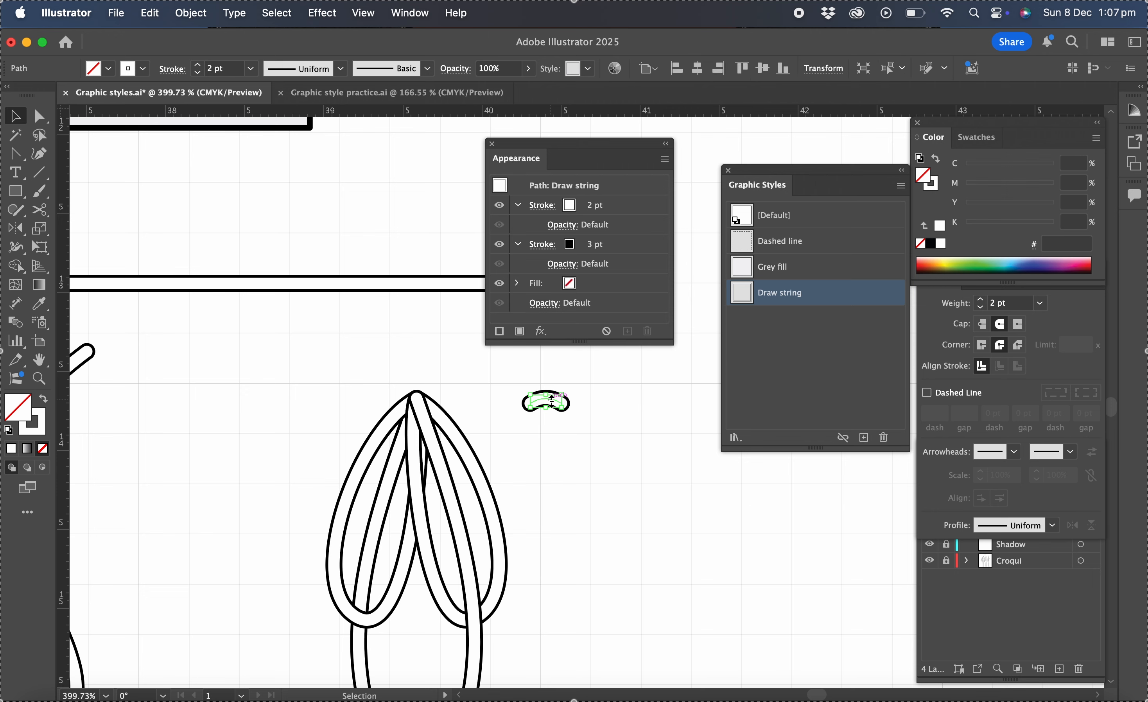
drag(556, 401, 499, 484)
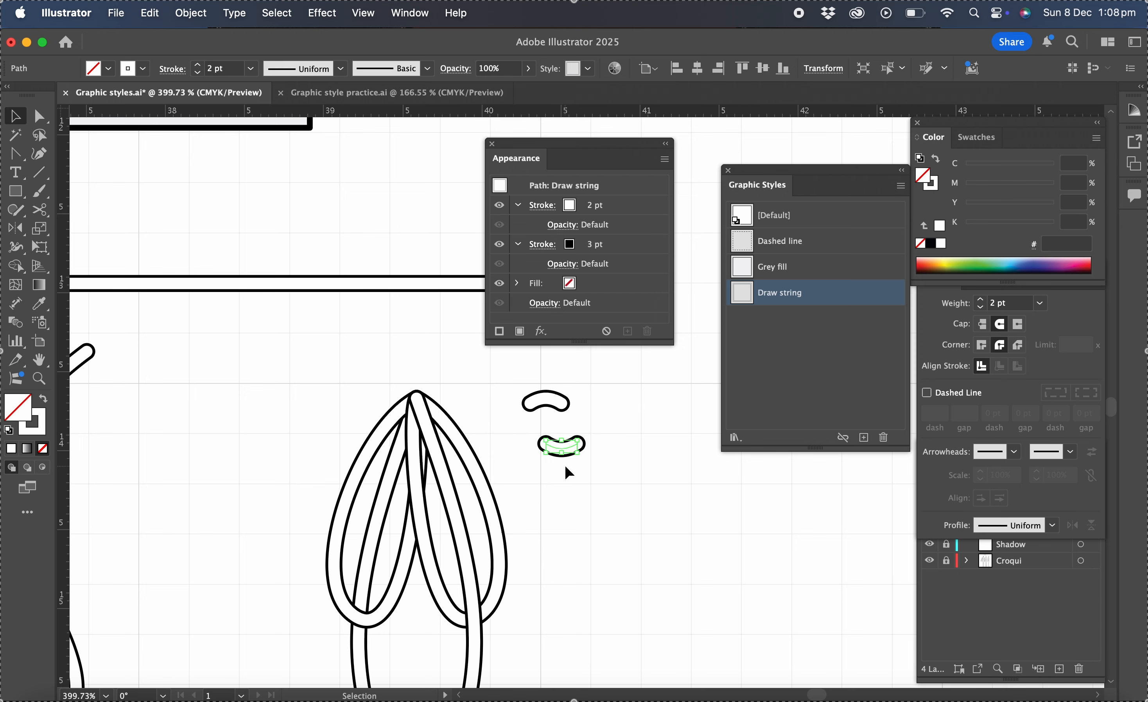
click(569, 469)
drag(570, 456, 540, 446)
- Group the two knot pieces and move the group onto the top of the drawstring loops
scroll(564, 396, up, 5)
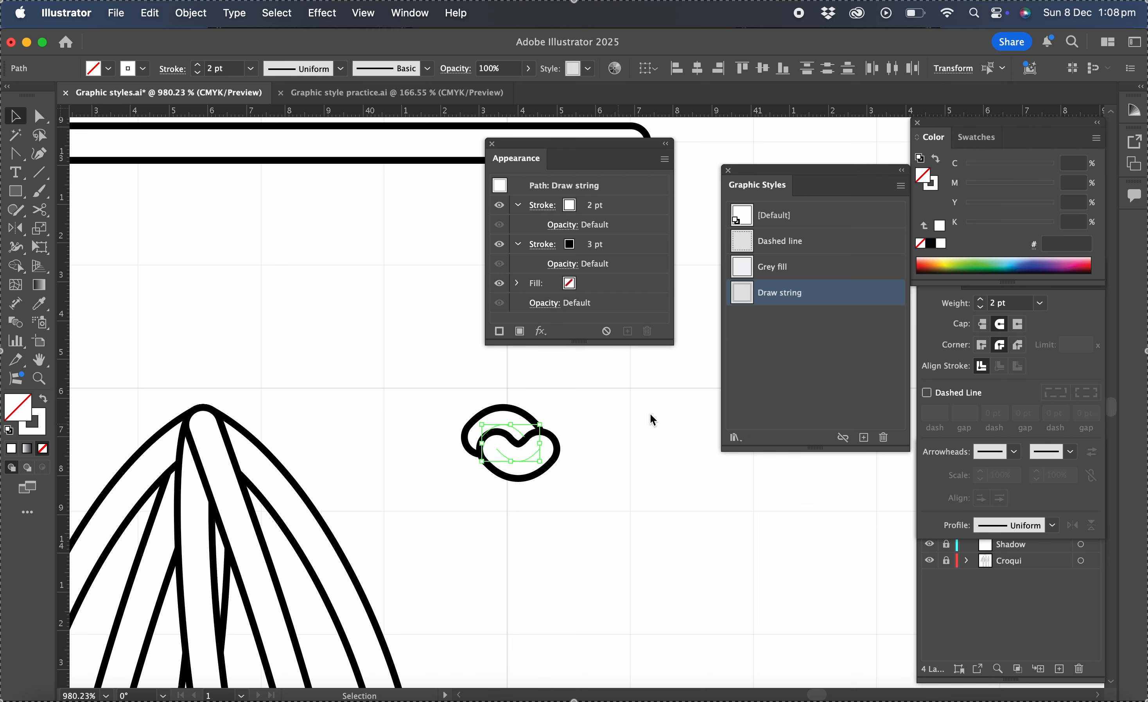
click(578, 417)
drag(409, 391, 596, 535)
drag(542, 419, 448, 474)
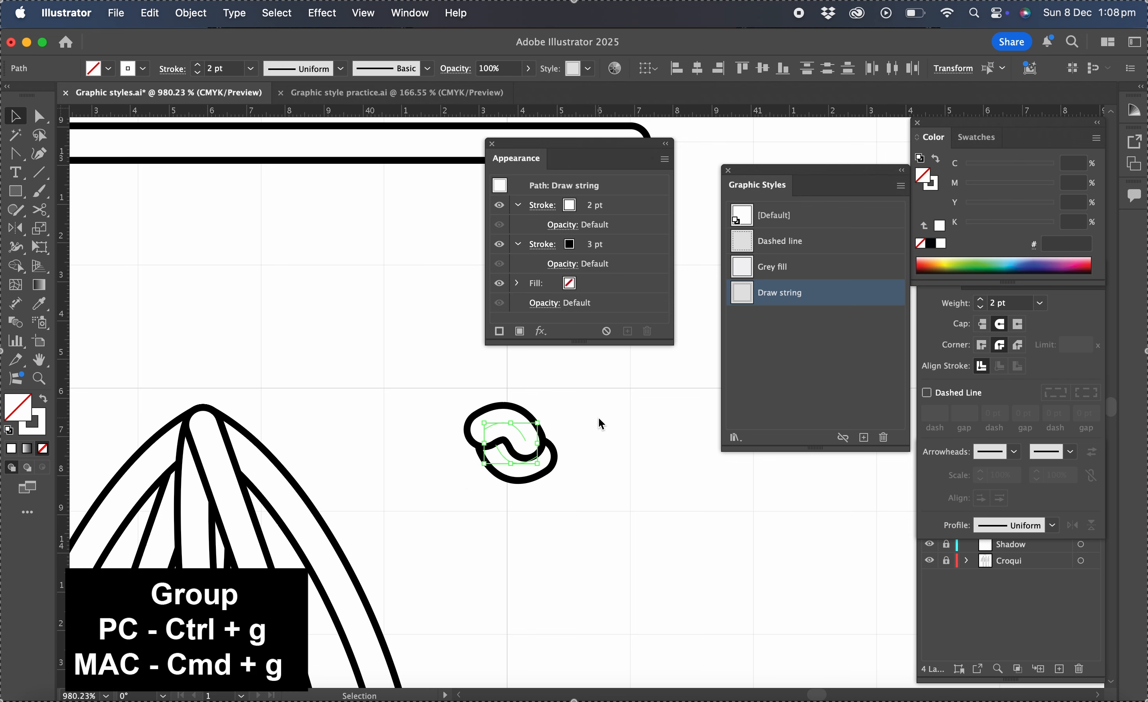
key(super+g)
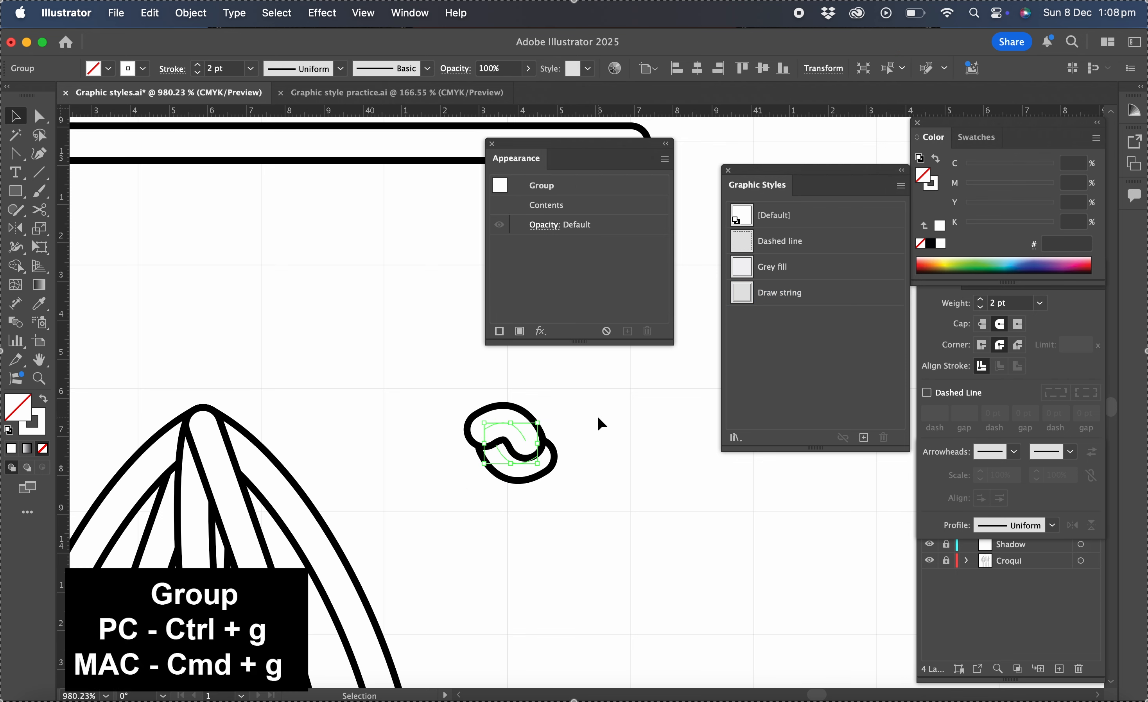
click(598, 423)
drag(516, 427, 214, 415)
click(396, 438)
- Draw a short line across the lower stem with the Pen tool and give it a default black stroke with no fill
scroll(395, 440, down, 10)
scroll(395, 439, left, 3)
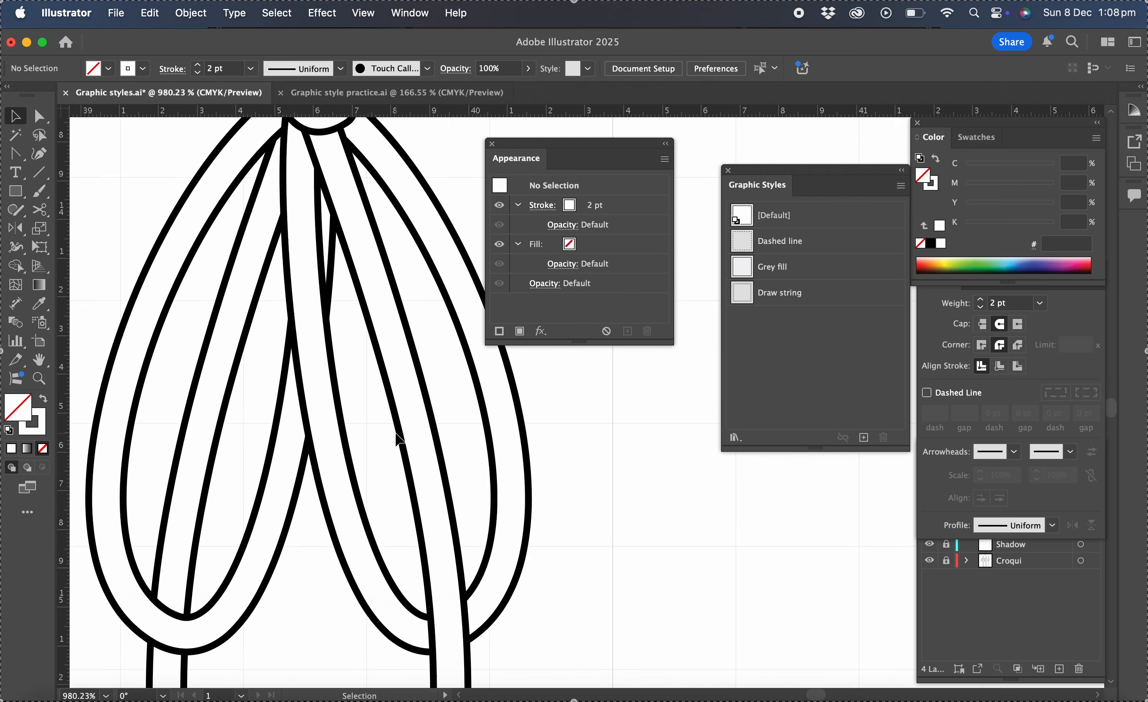
scroll(396, 434, down, 1)
scroll(395, 434, right, 1)
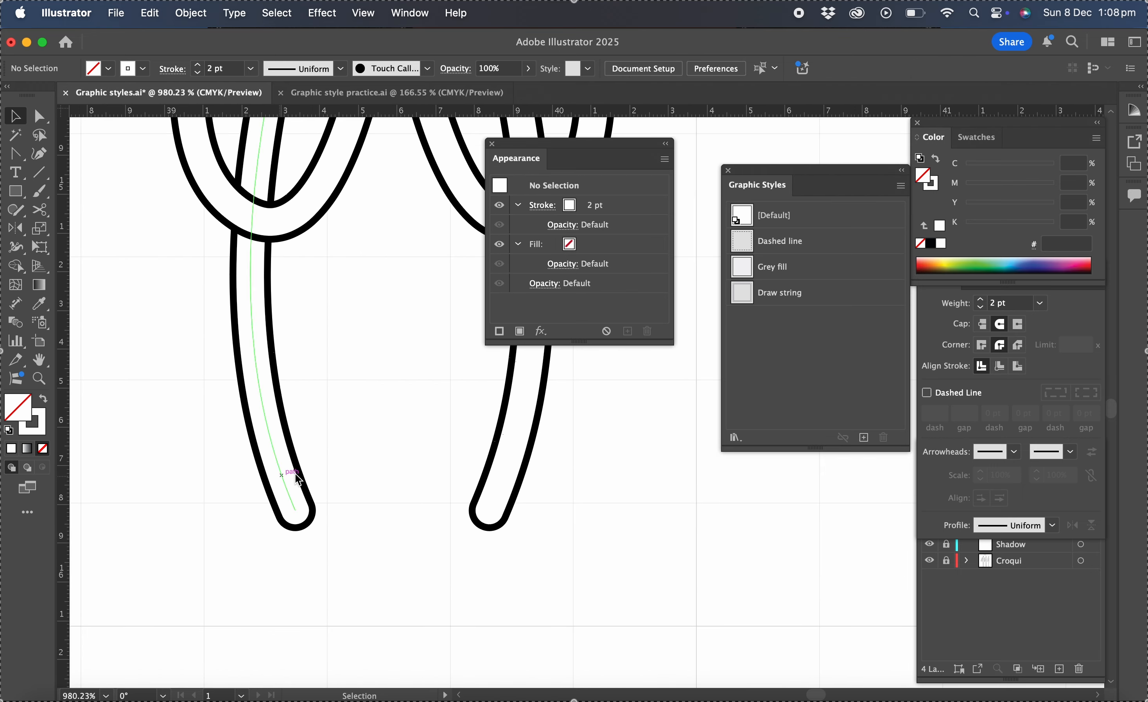
drag(16, 163, 69, 156)
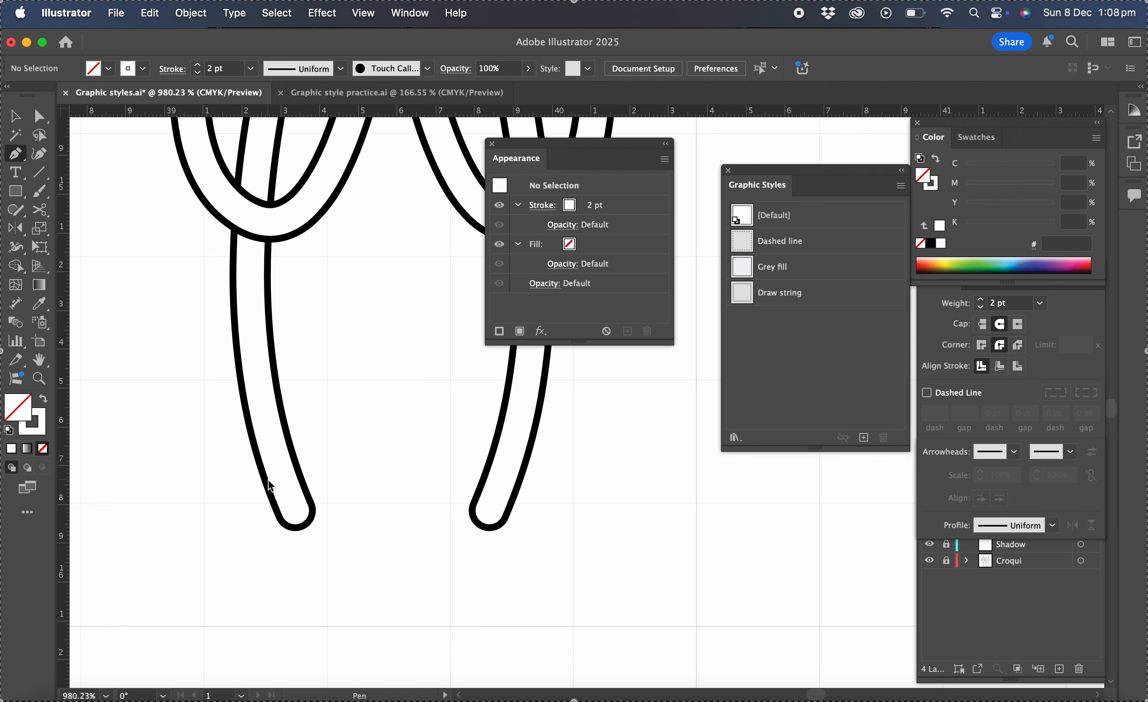
scroll(273, 491, up, 3)
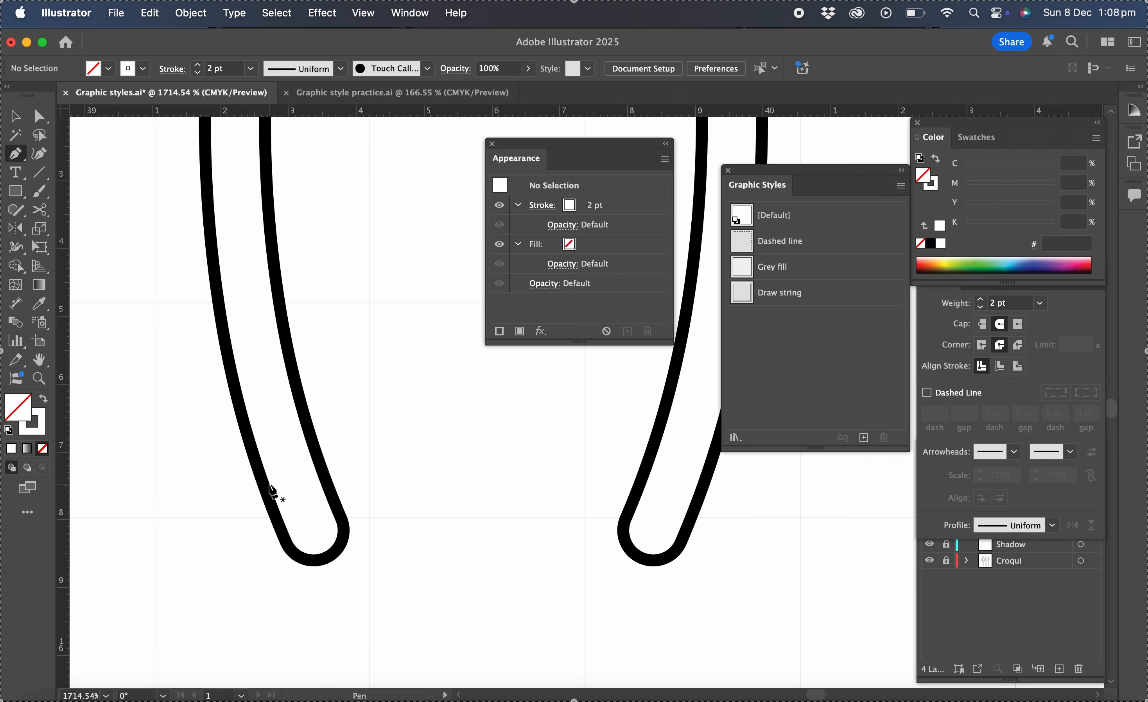
click(269, 487)
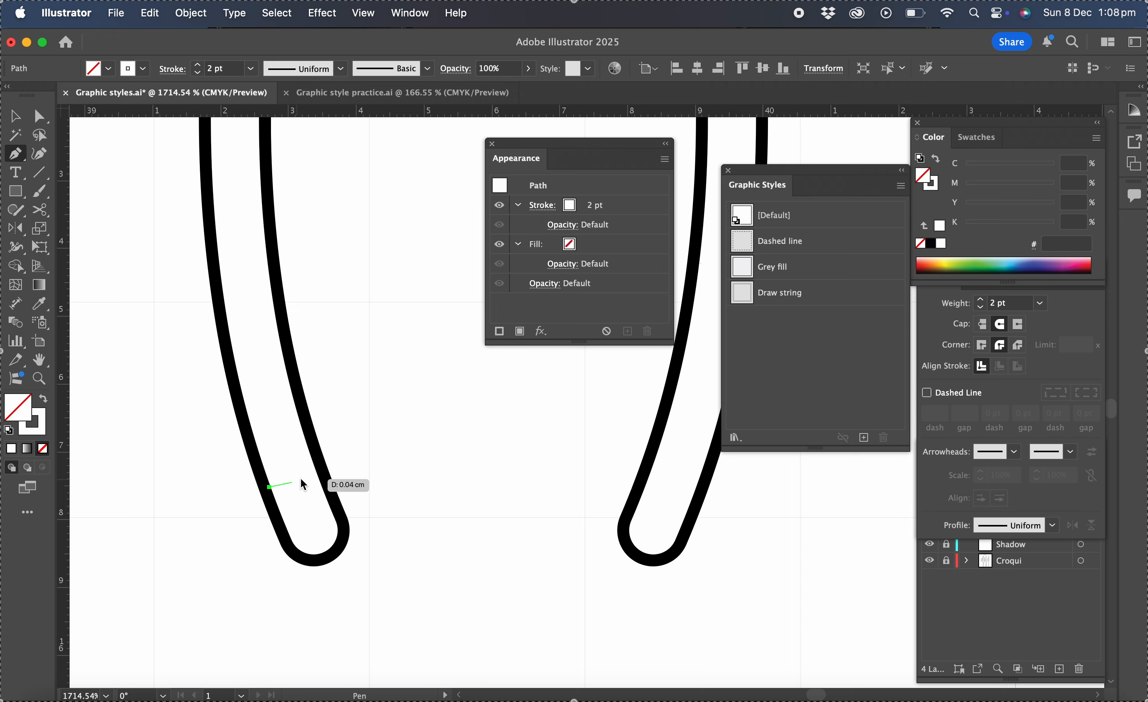
click(315, 470)
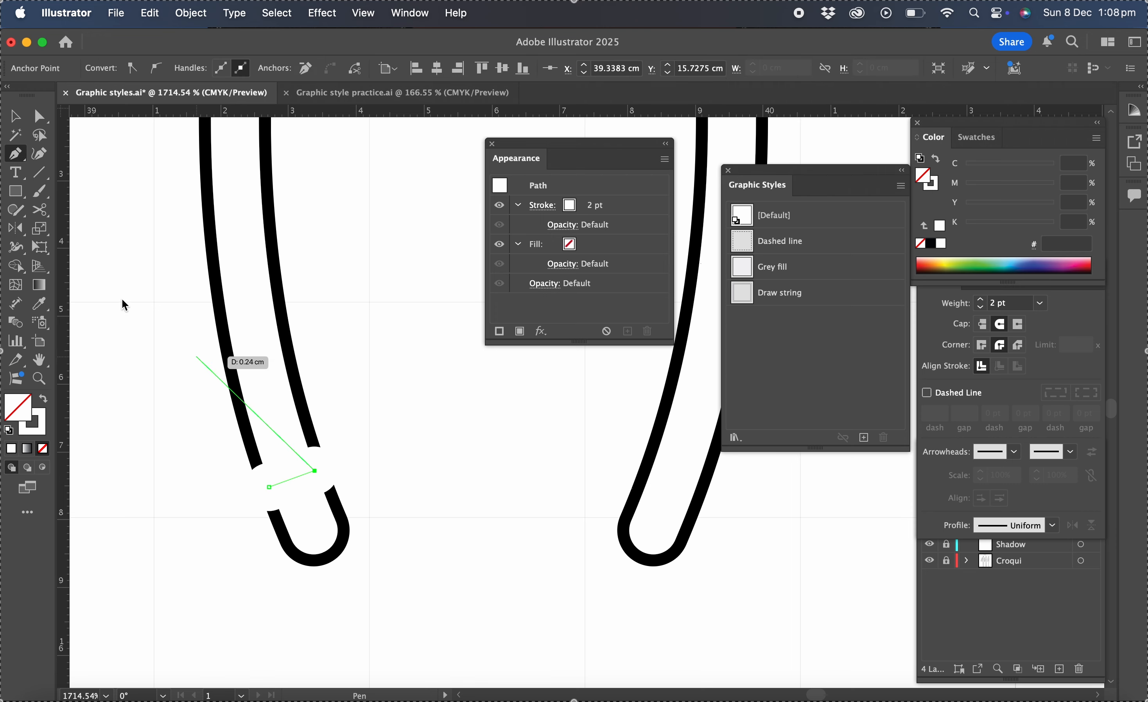
click(9, 430)
click(43, 449)
click(43, 426)
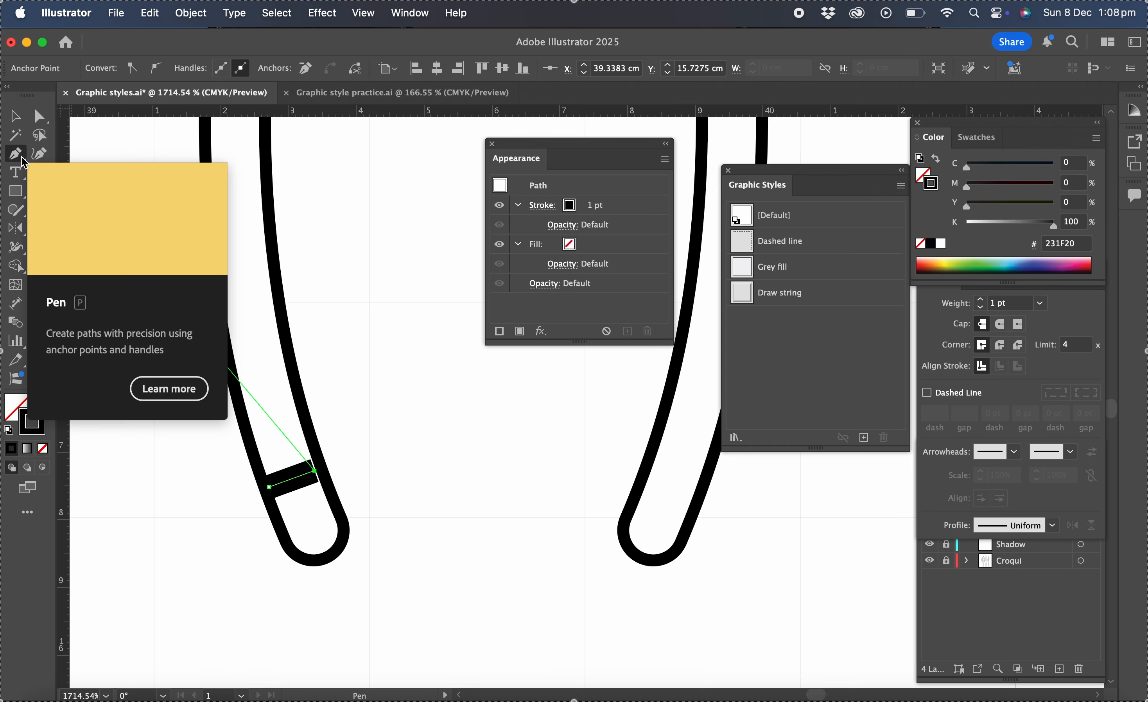
drag(15, 154, 90, 213)
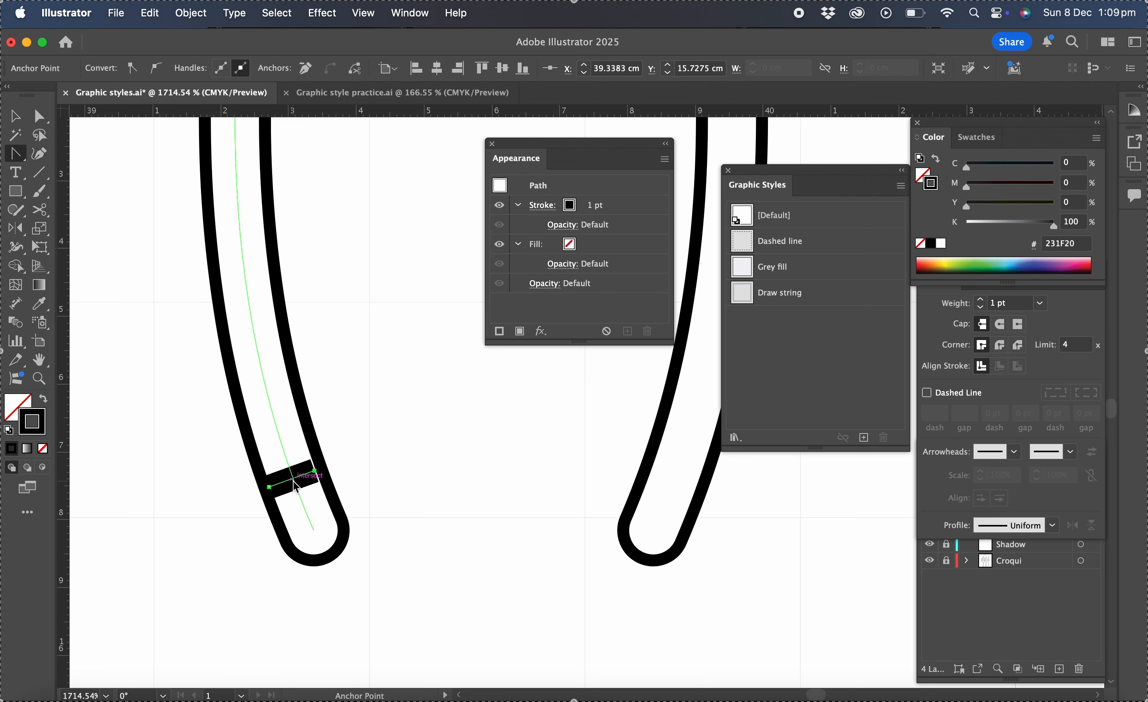
- Bend the short line slightly into a curve and apply the Draw string graphic style to it
drag(295, 485, 297, 487)
click(791, 294)
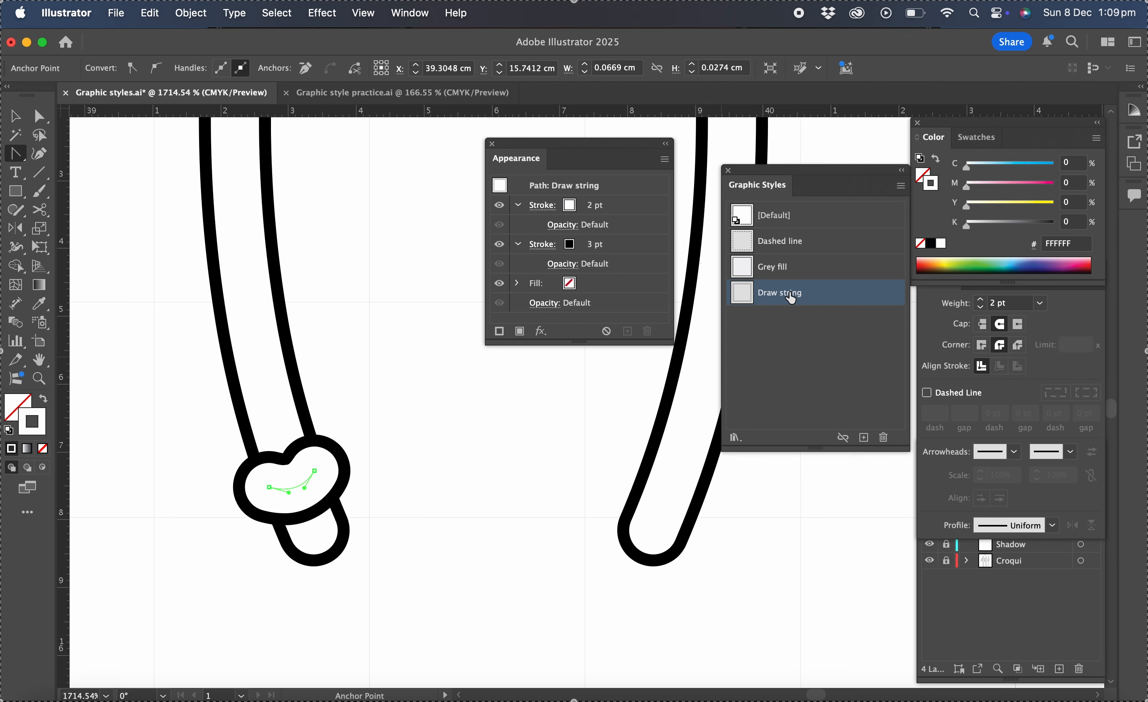
- Duplicate the small knot piece onto the end of the other drawstring loop and position it there
click(19, 119)
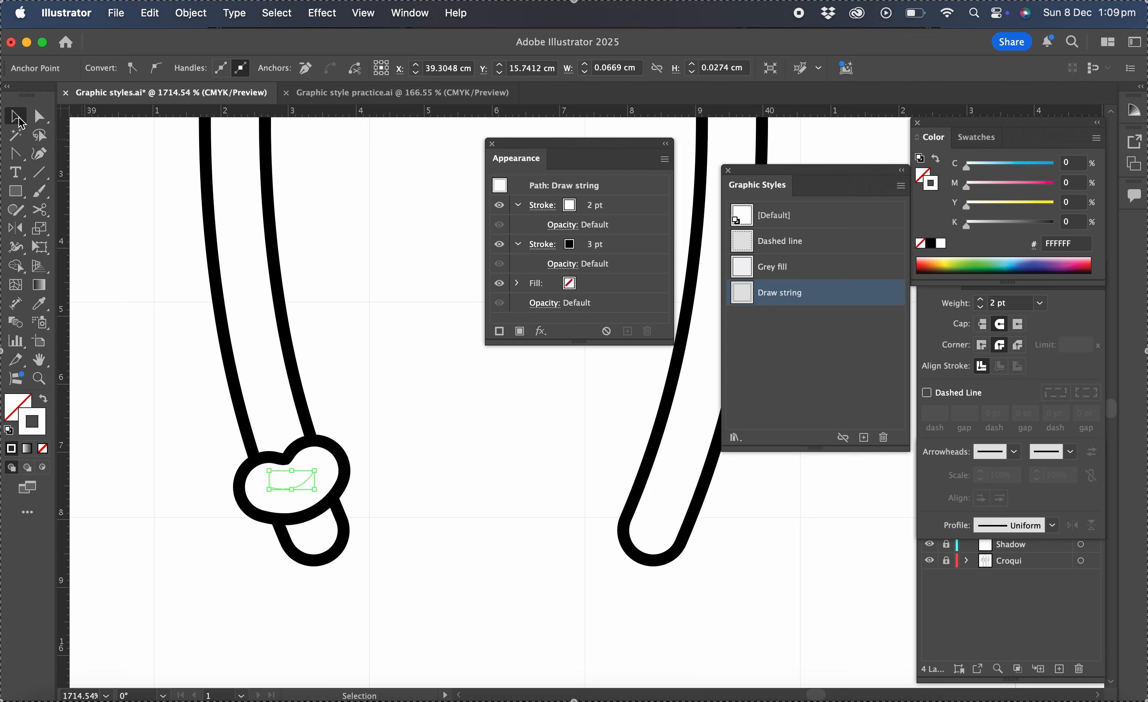
click(538, 377)
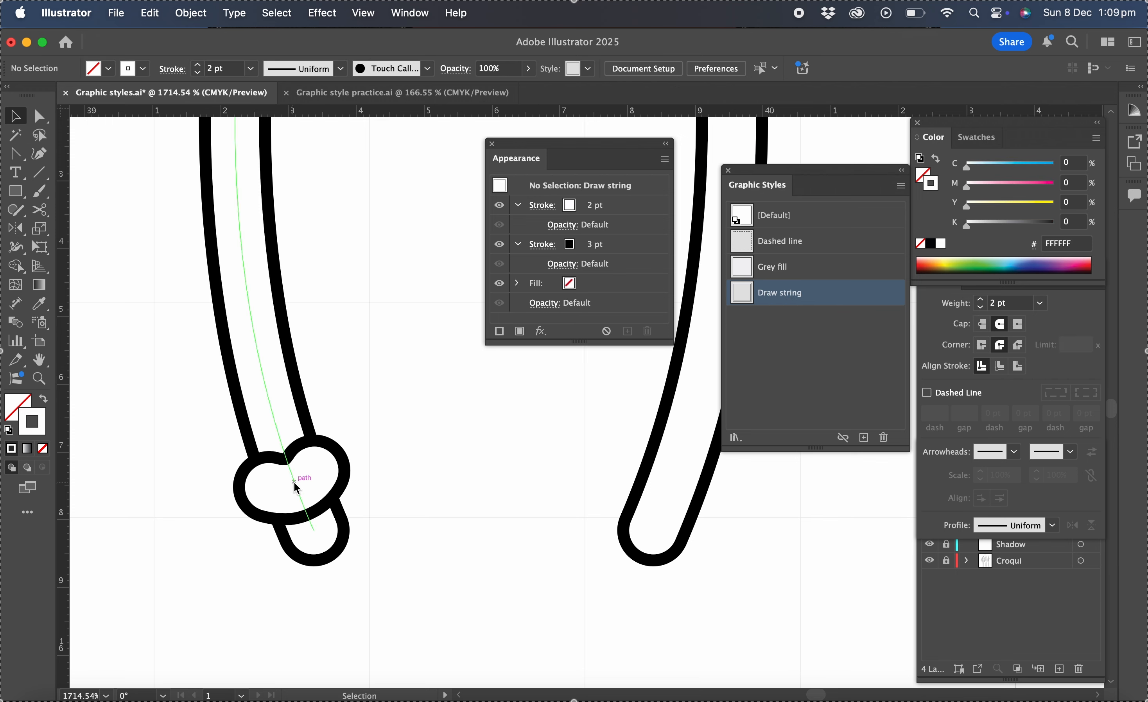
click(309, 489)
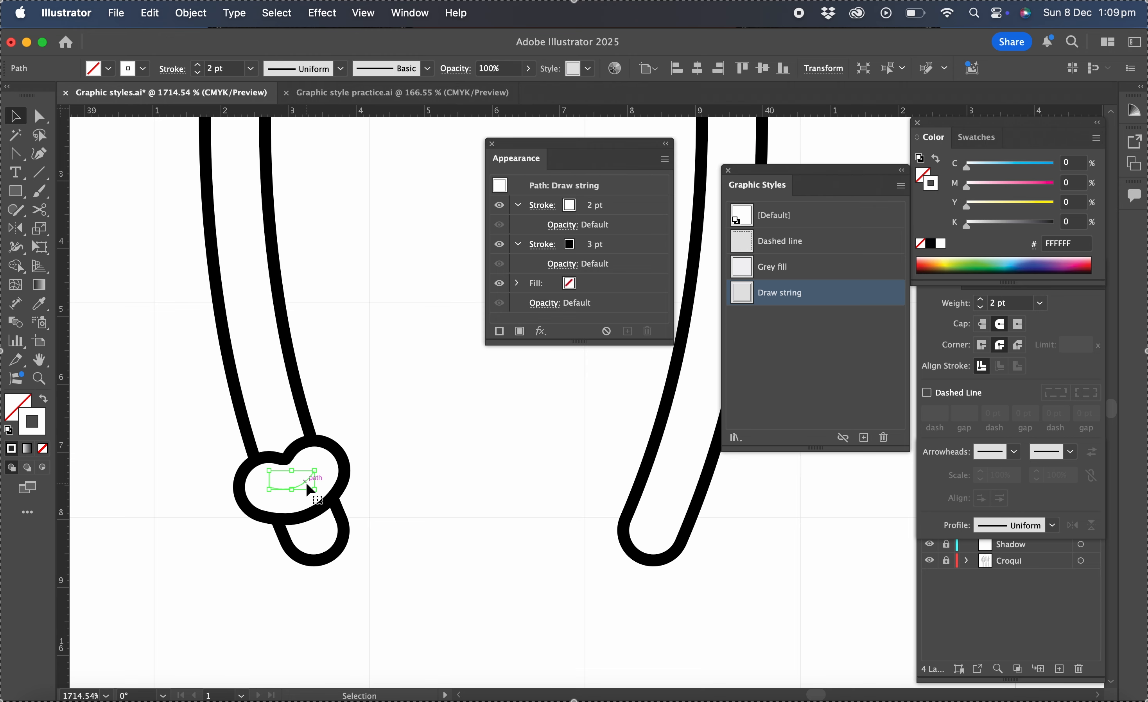
drag(306, 482, 689, 518)
scroll(770, 525, right, 5)
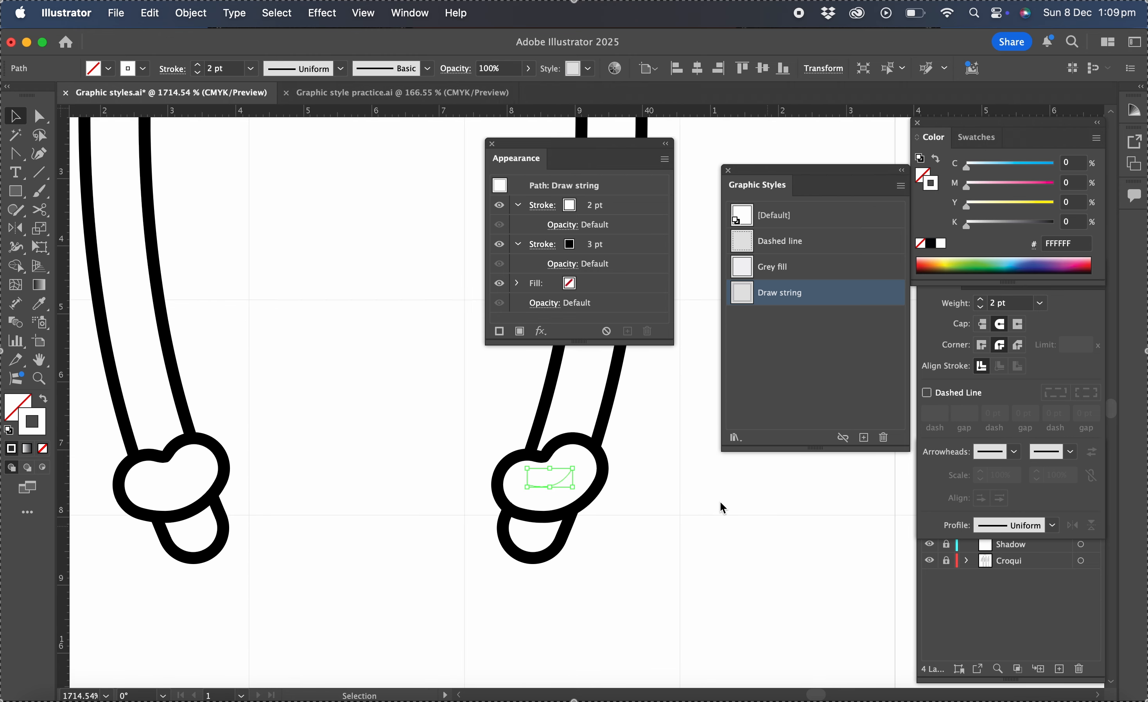
drag(582, 461, 609, 475)
click(664, 512)
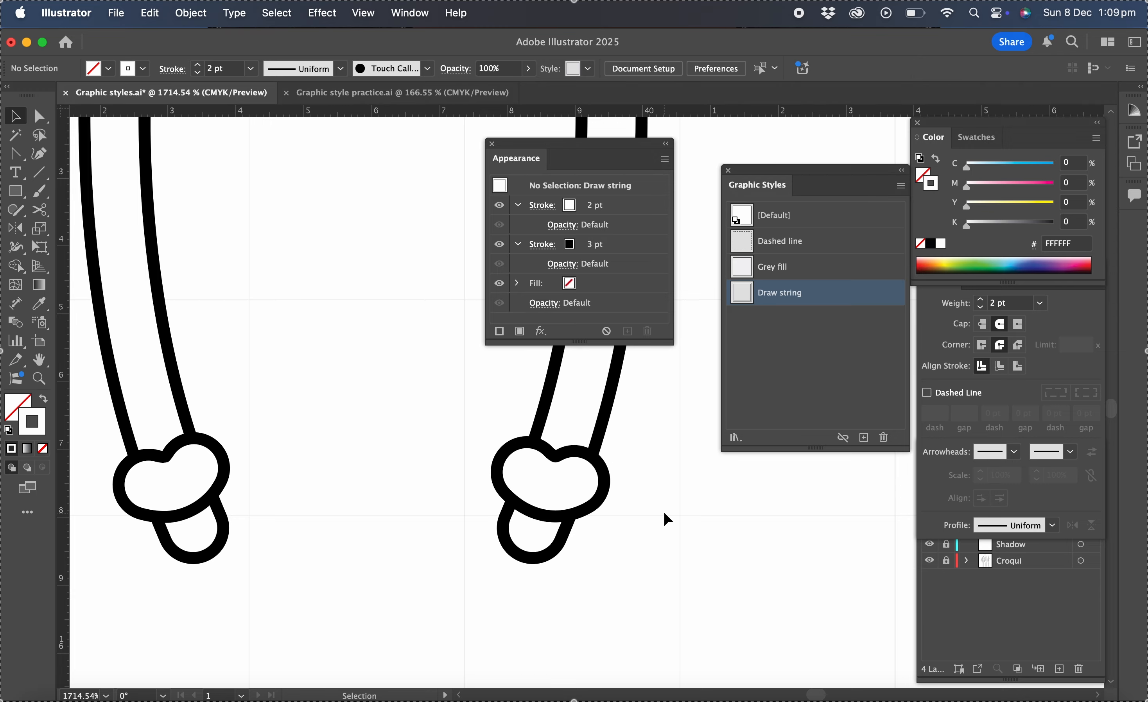
- Select all the drawstring loops and knots and group them into one object
scroll(664, 512, down, 6)
scroll(664, 512, down, 4)
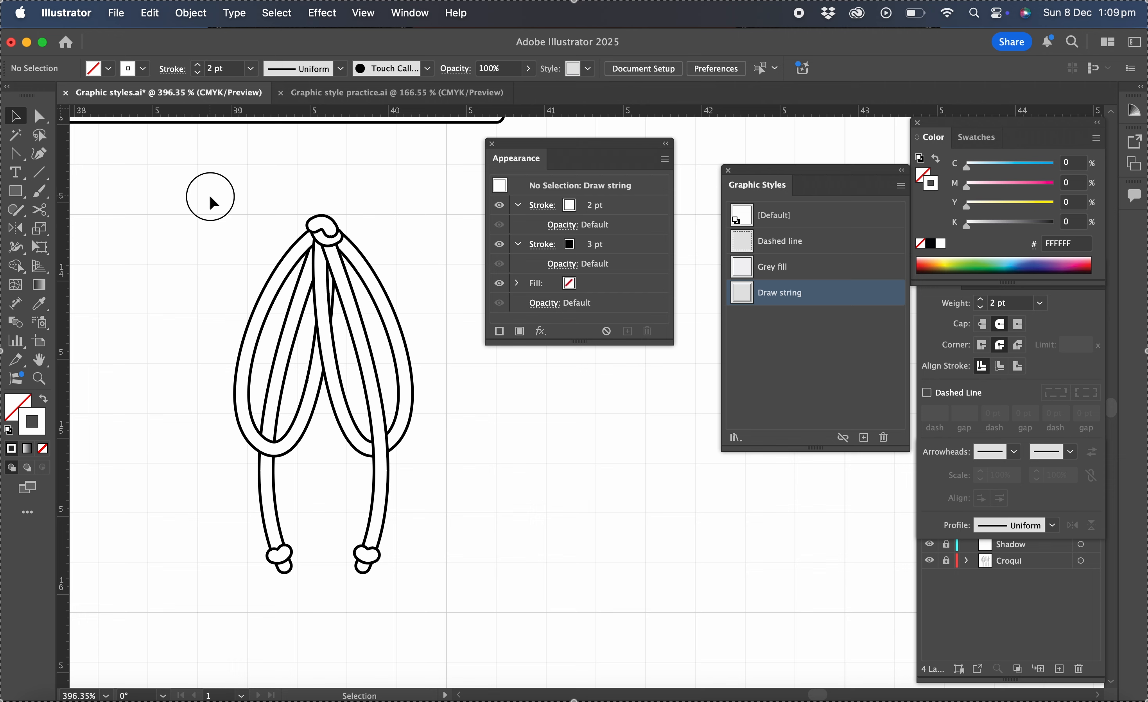
drag(209, 193, 441, 616)
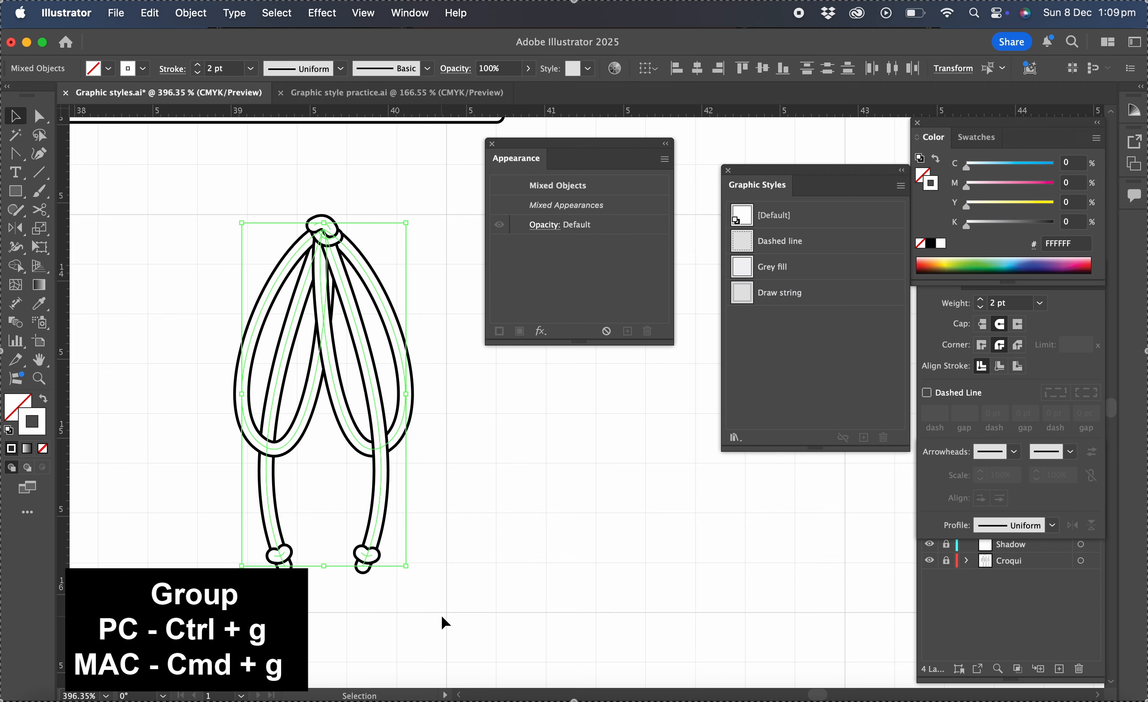
key(super+g)
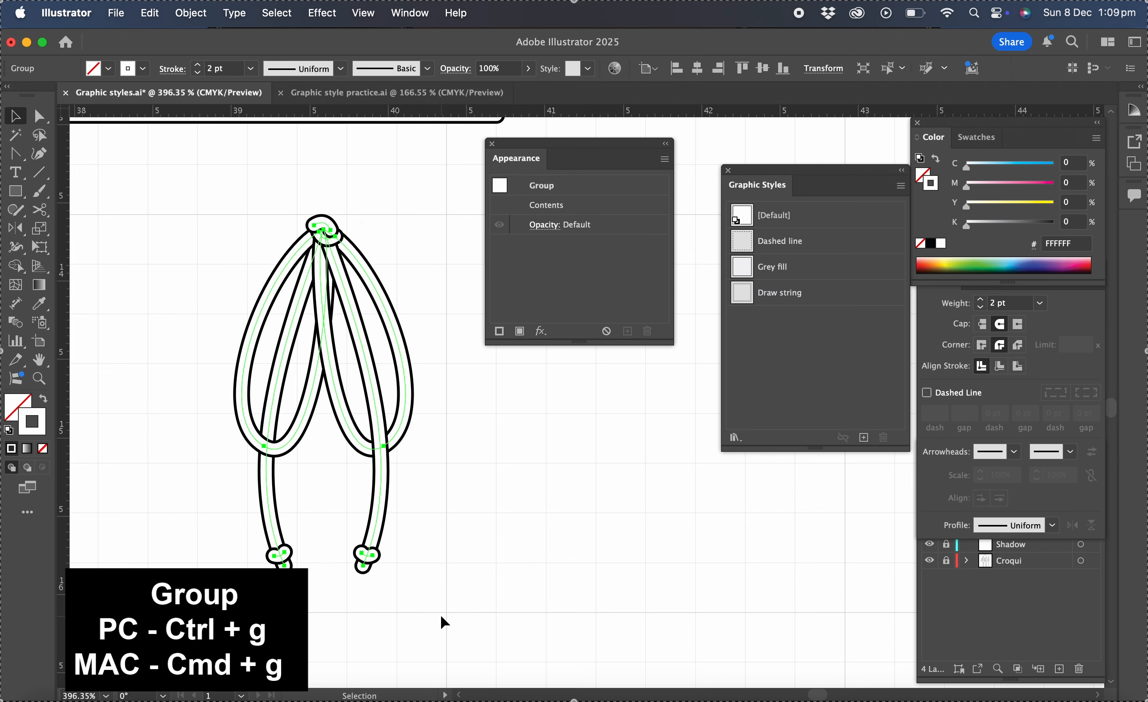
click(486, 523)
scroll(486, 522, down, 6)
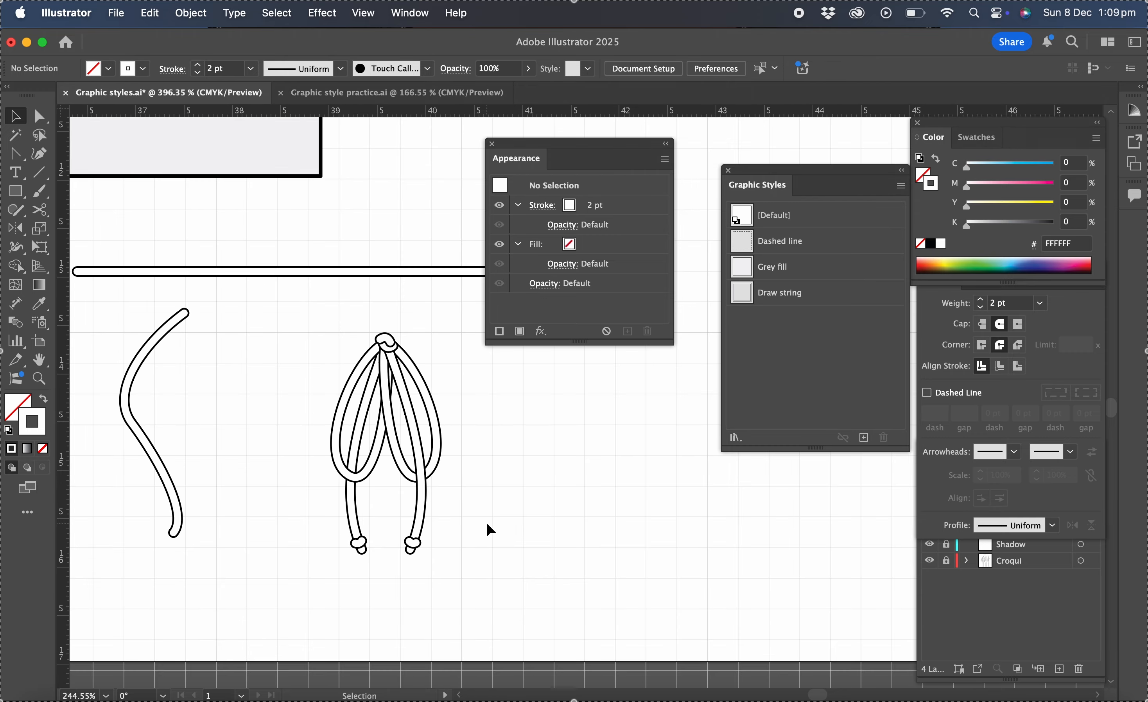
scroll(487, 523, down, 4)
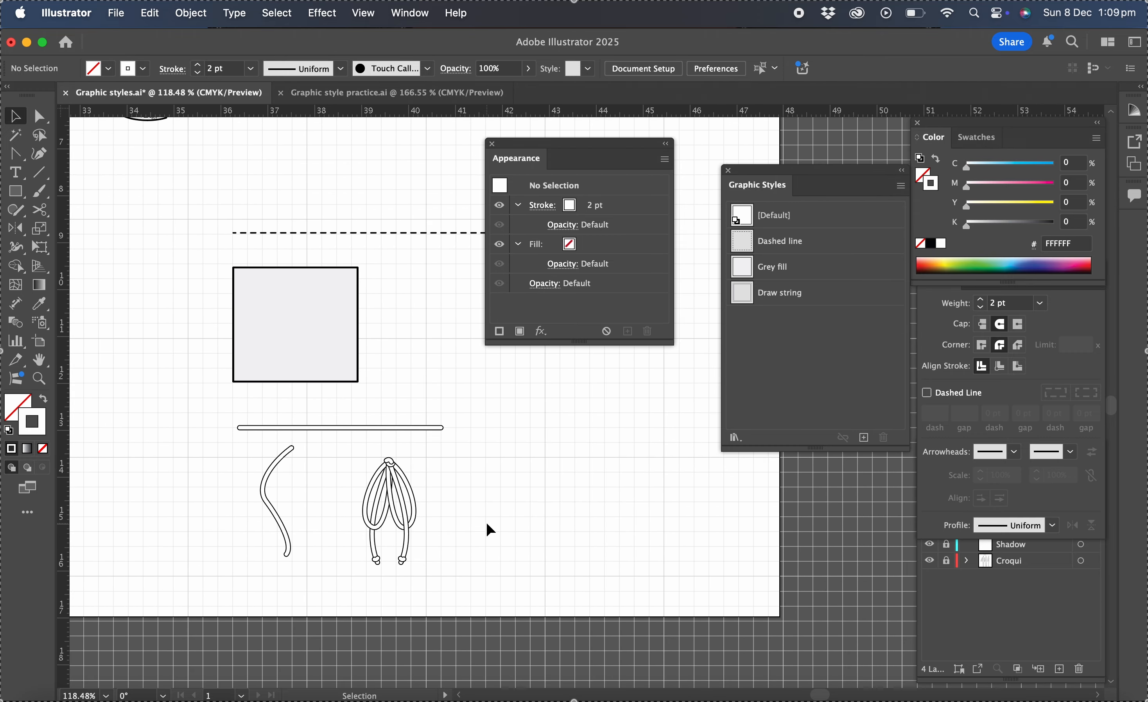
scroll(486, 522, right, 3)
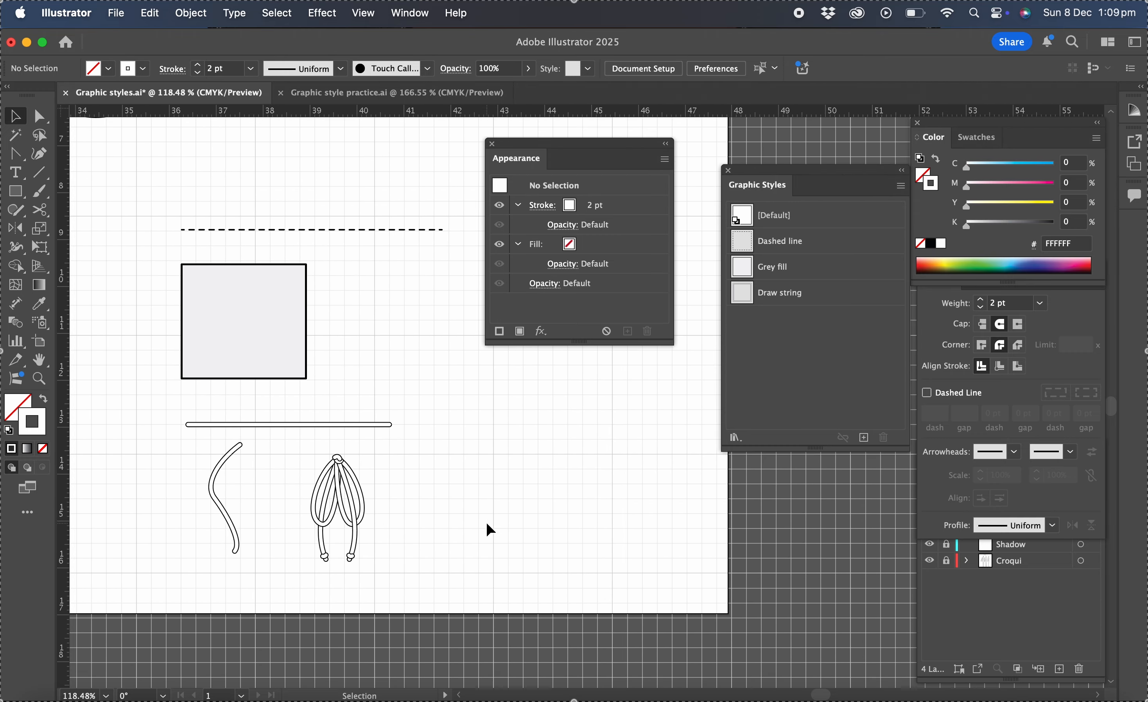